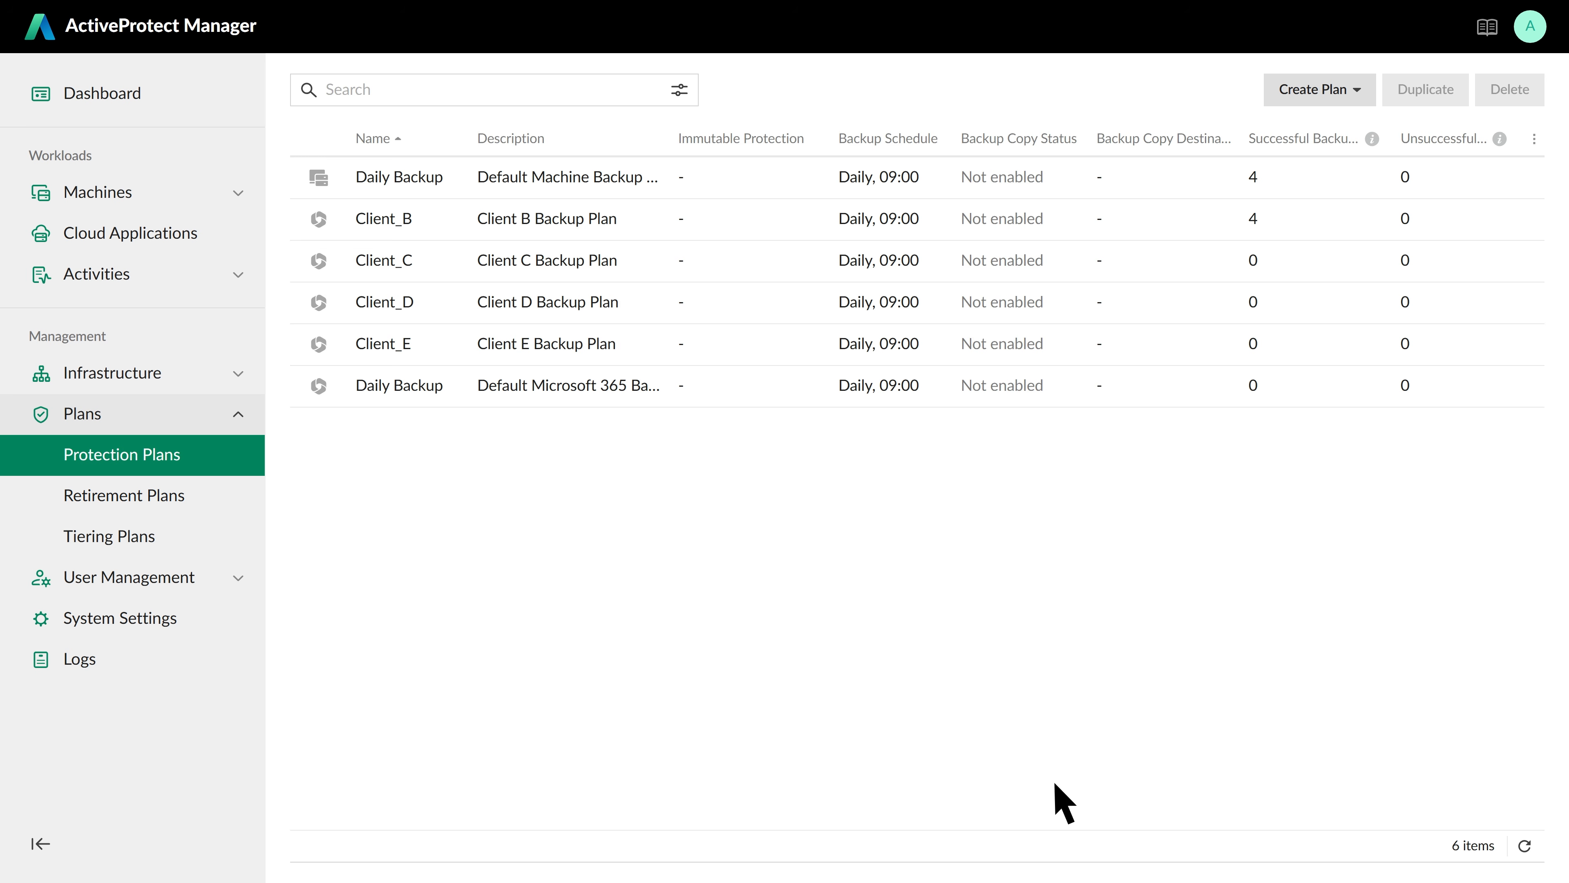
Create an immutable Microsoft 365 protection plan named Client_A and advance to its backup scope
{"action": "left_click", "coordinate": [1358, 91]}
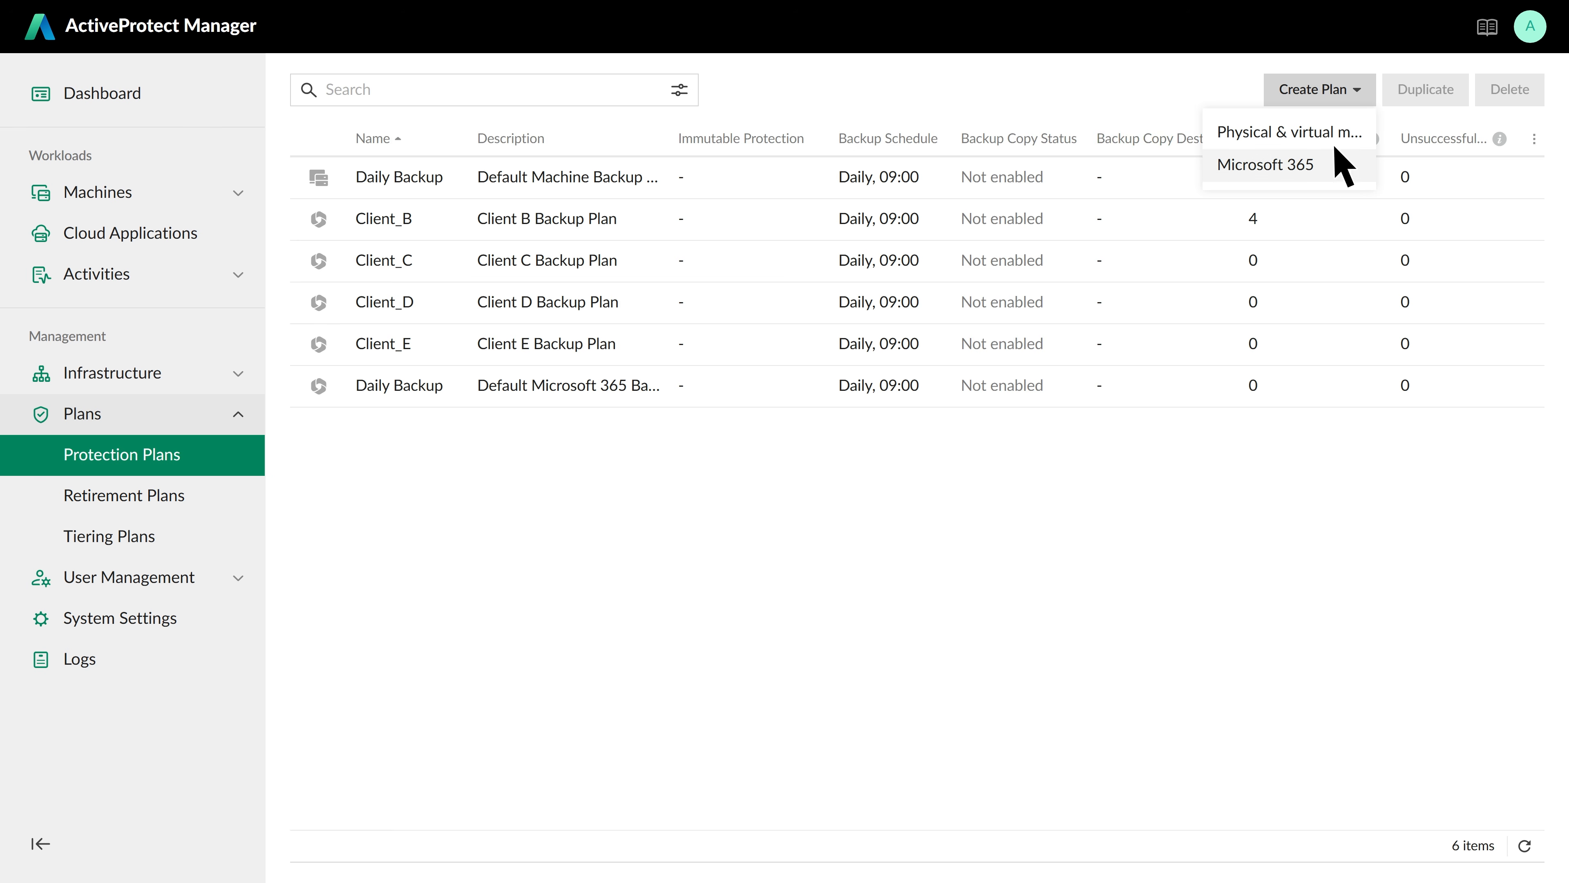
{"action": "left_click", "coordinate": [1336, 173]}
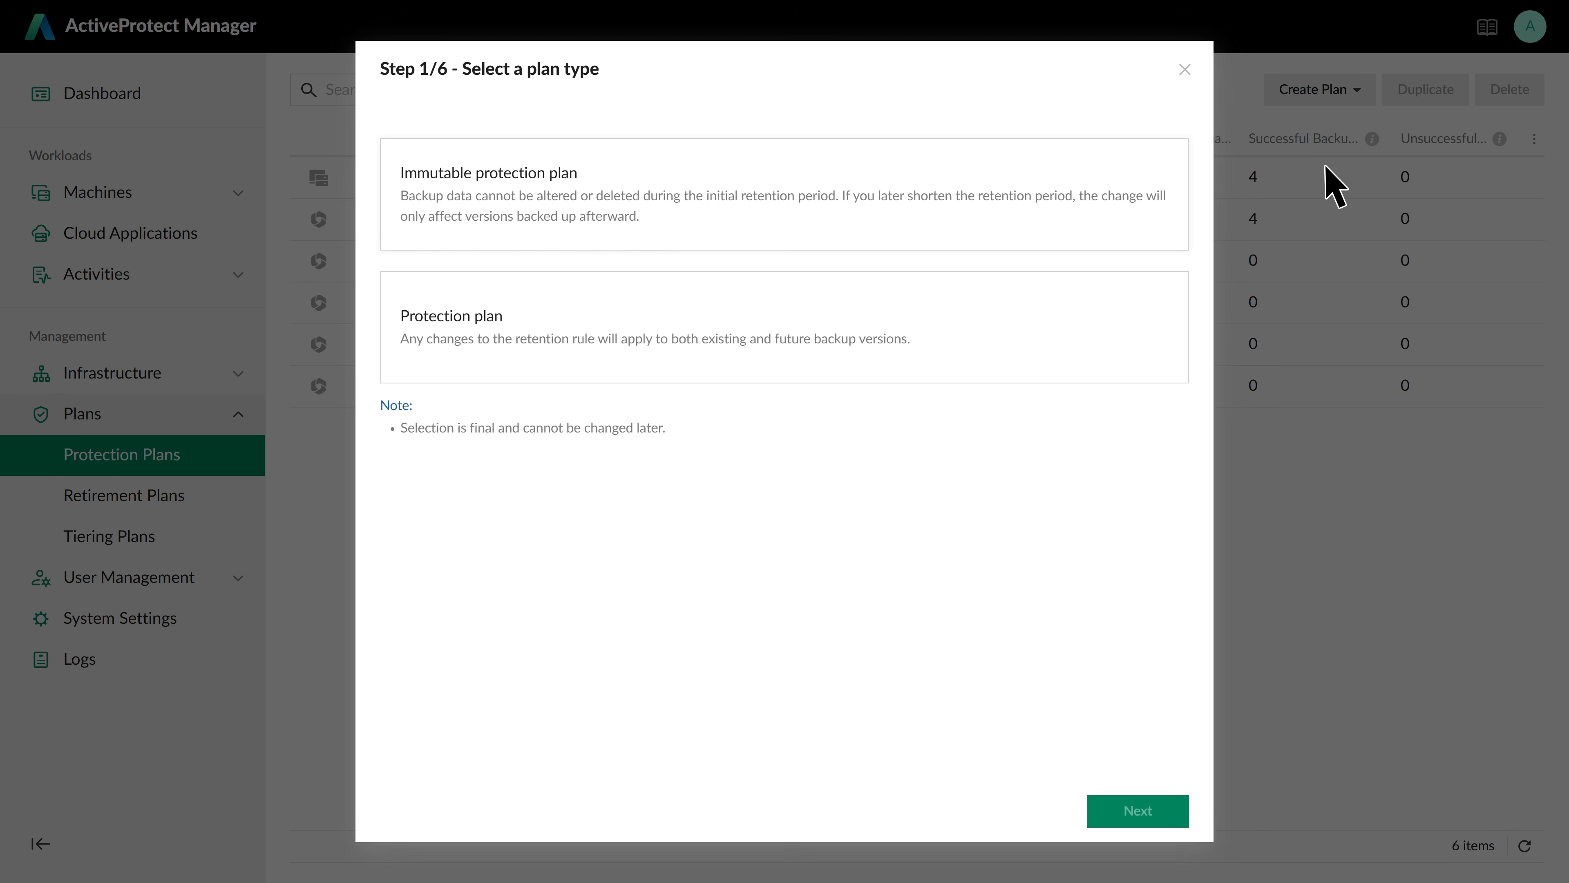
{"action": "left_click", "coordinate": [1162, 241]}
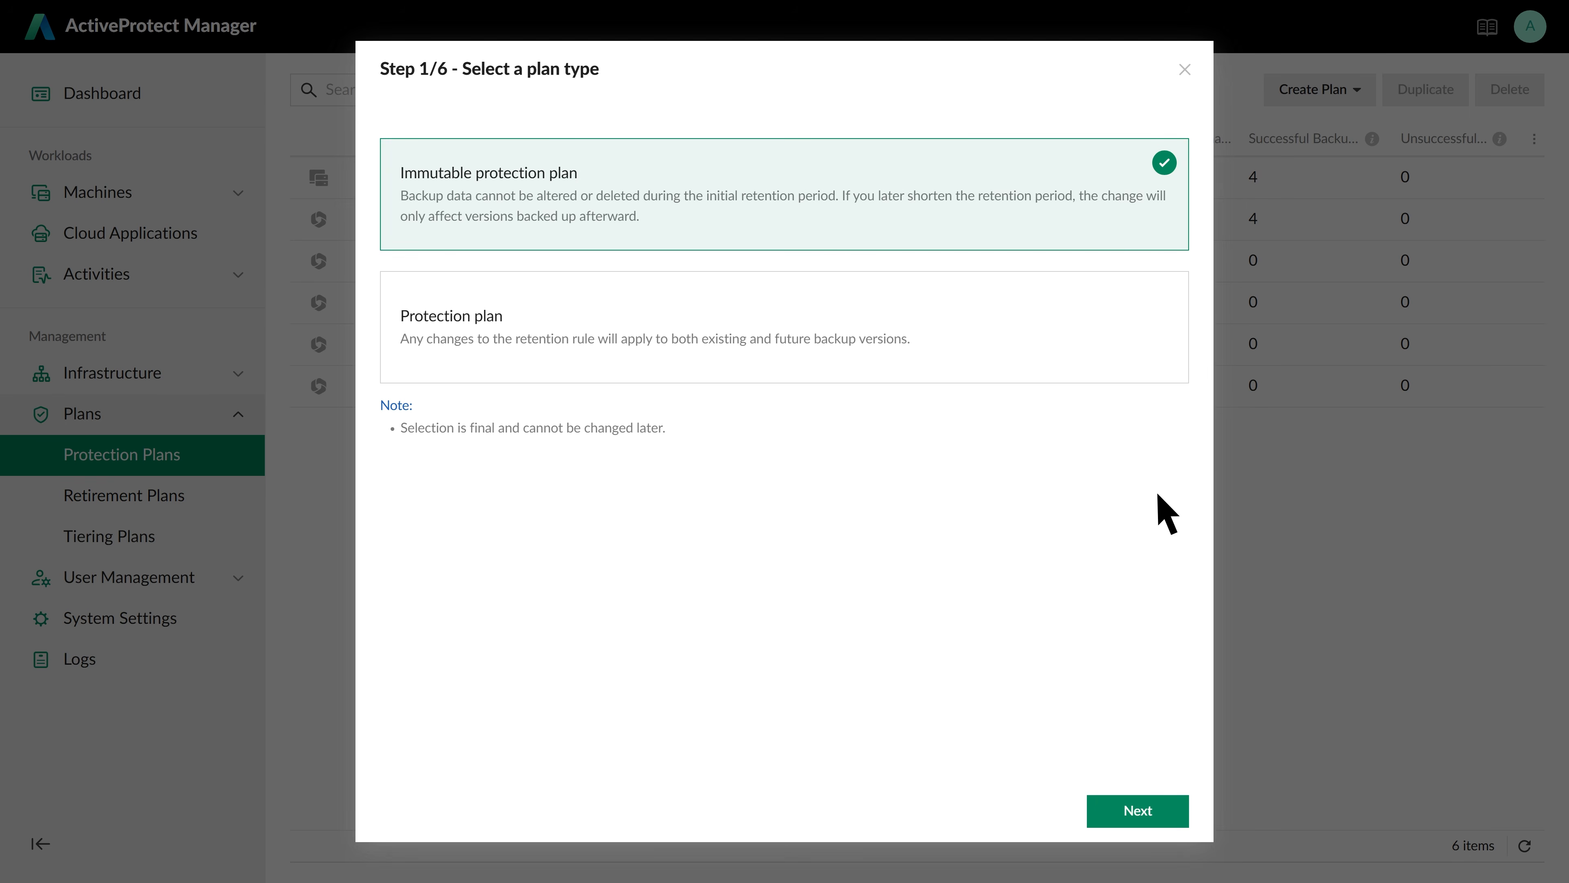
{"action": "left_click", "coordinate": [1169, 815]}
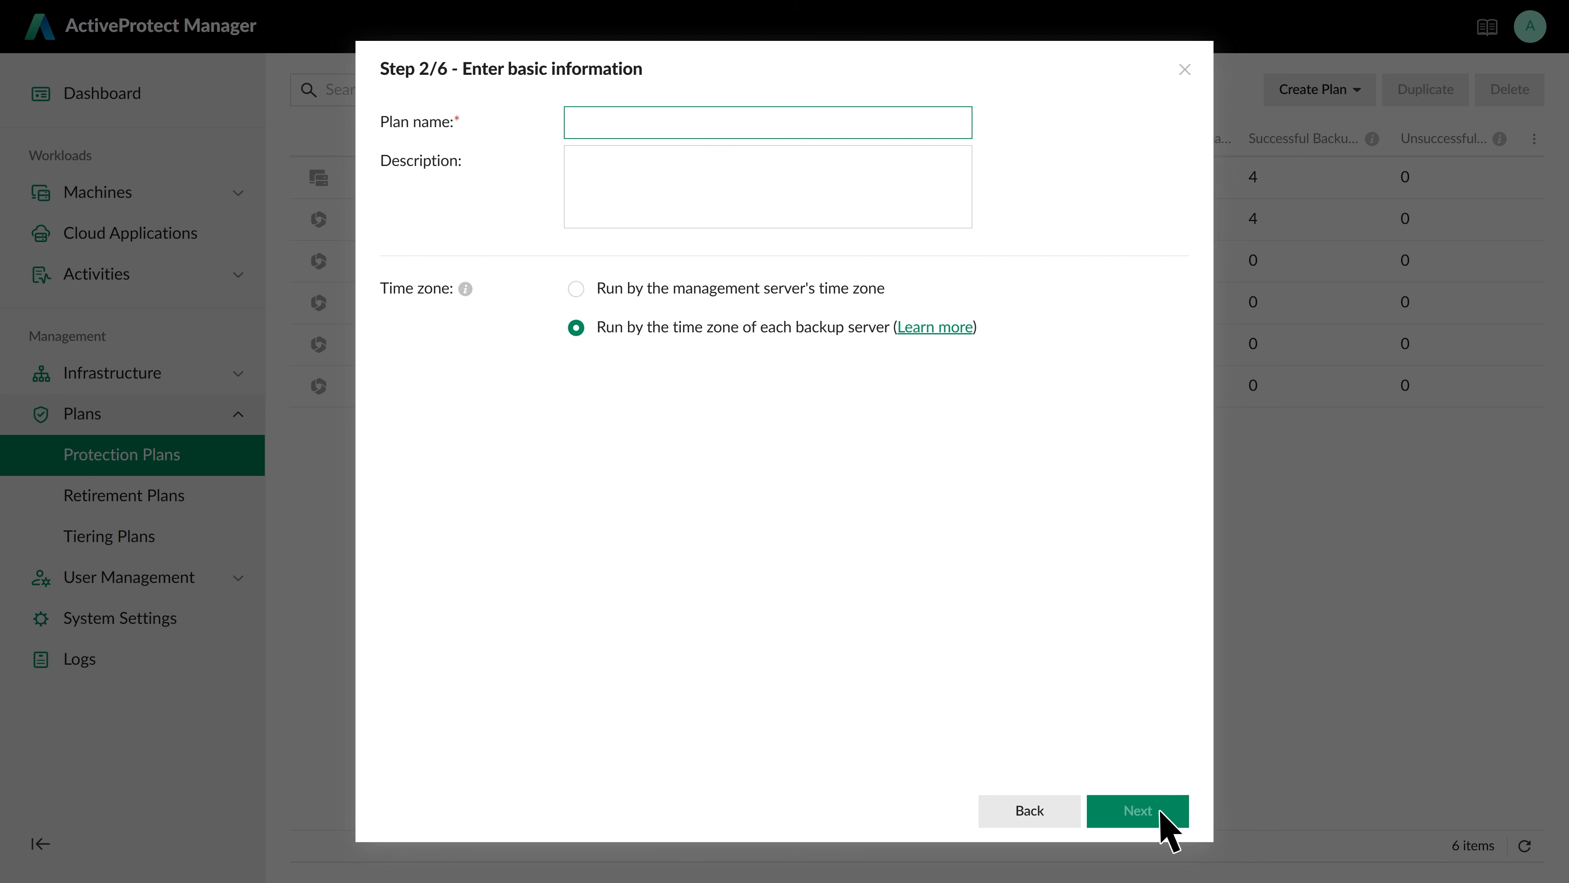
{"action": "left_click", "coordinate": [763, 126]}
{"action": "type", "text": "Client_A"}
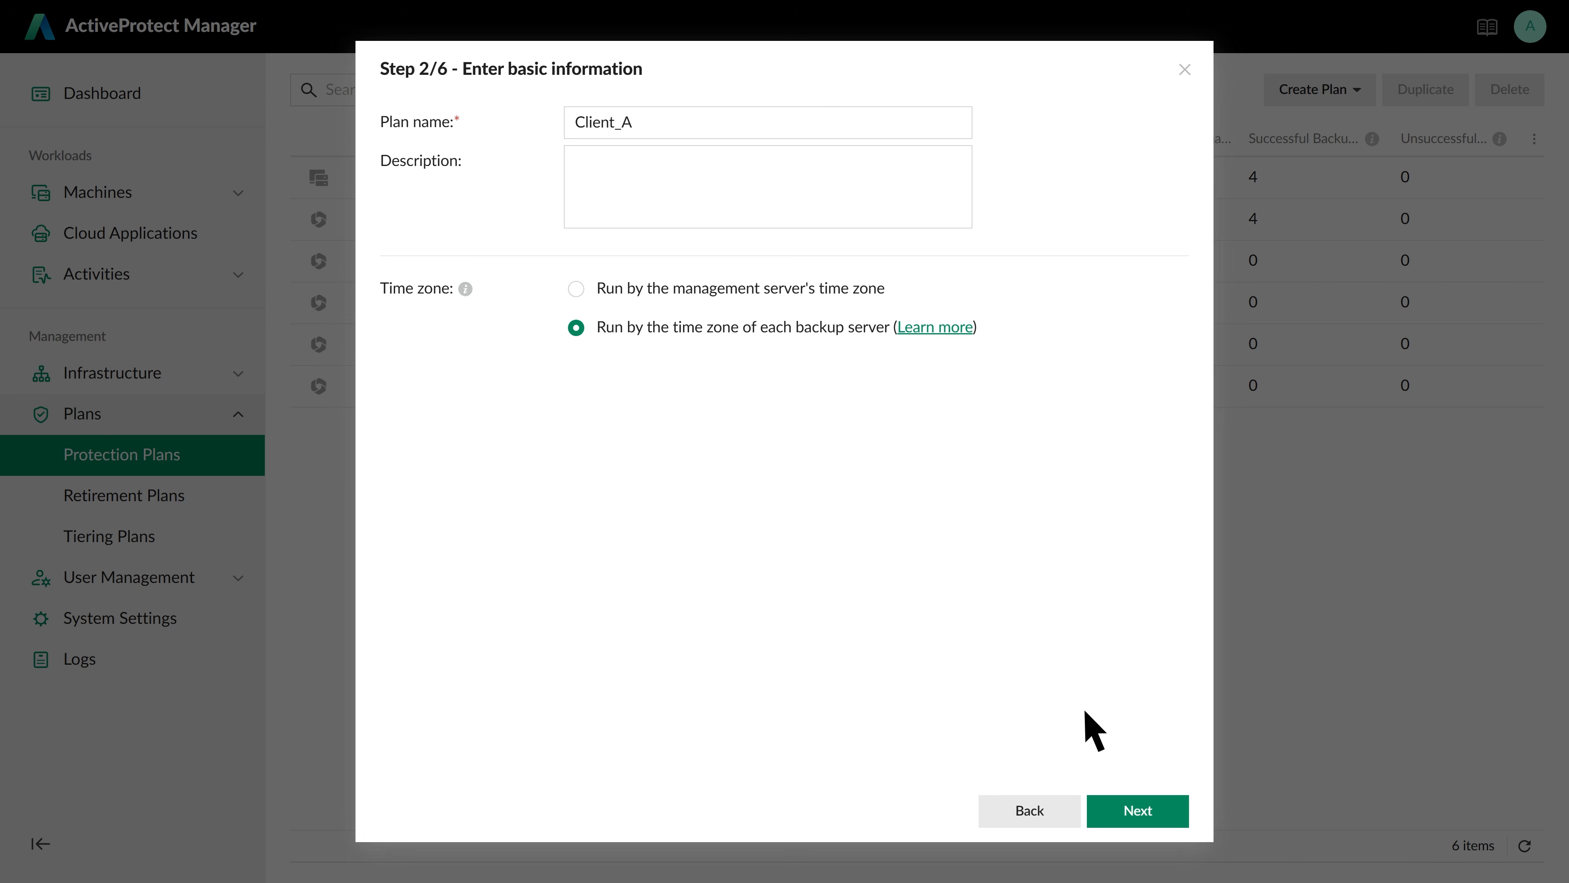
{"action": "left_click", "coordinate": [1161, 815]}
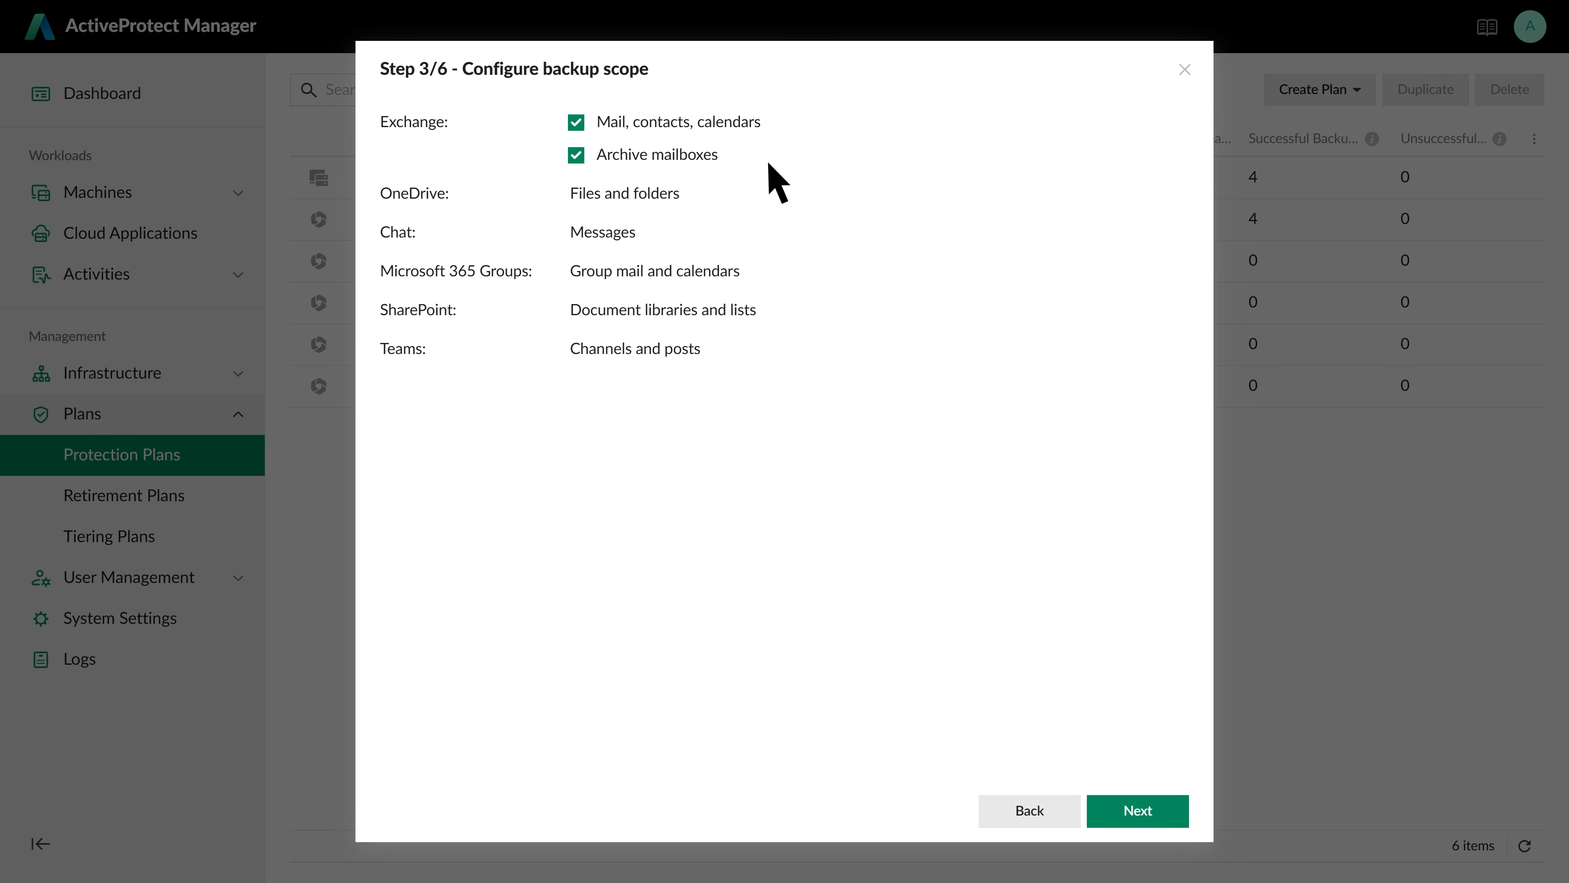
Keep the default scope, 30-day retention and daily 09:00 schedule, skip backup copies, and create the plan
{"action": "left_click", "coordinate": [1161, 813]}
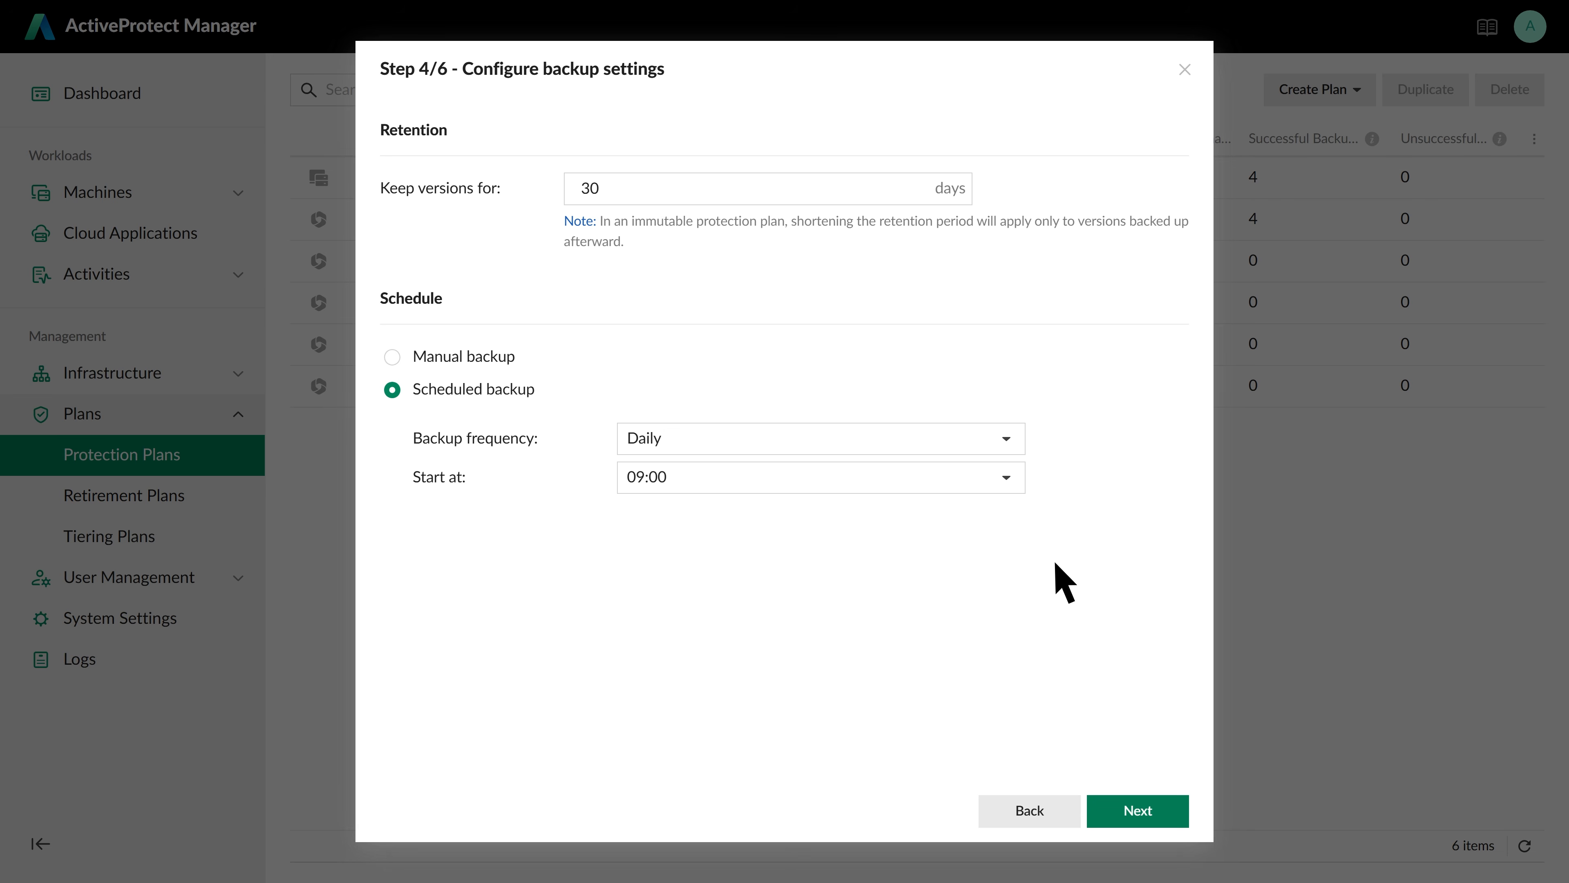
{"action": "left_click", "coordinate": [1161, 812]}
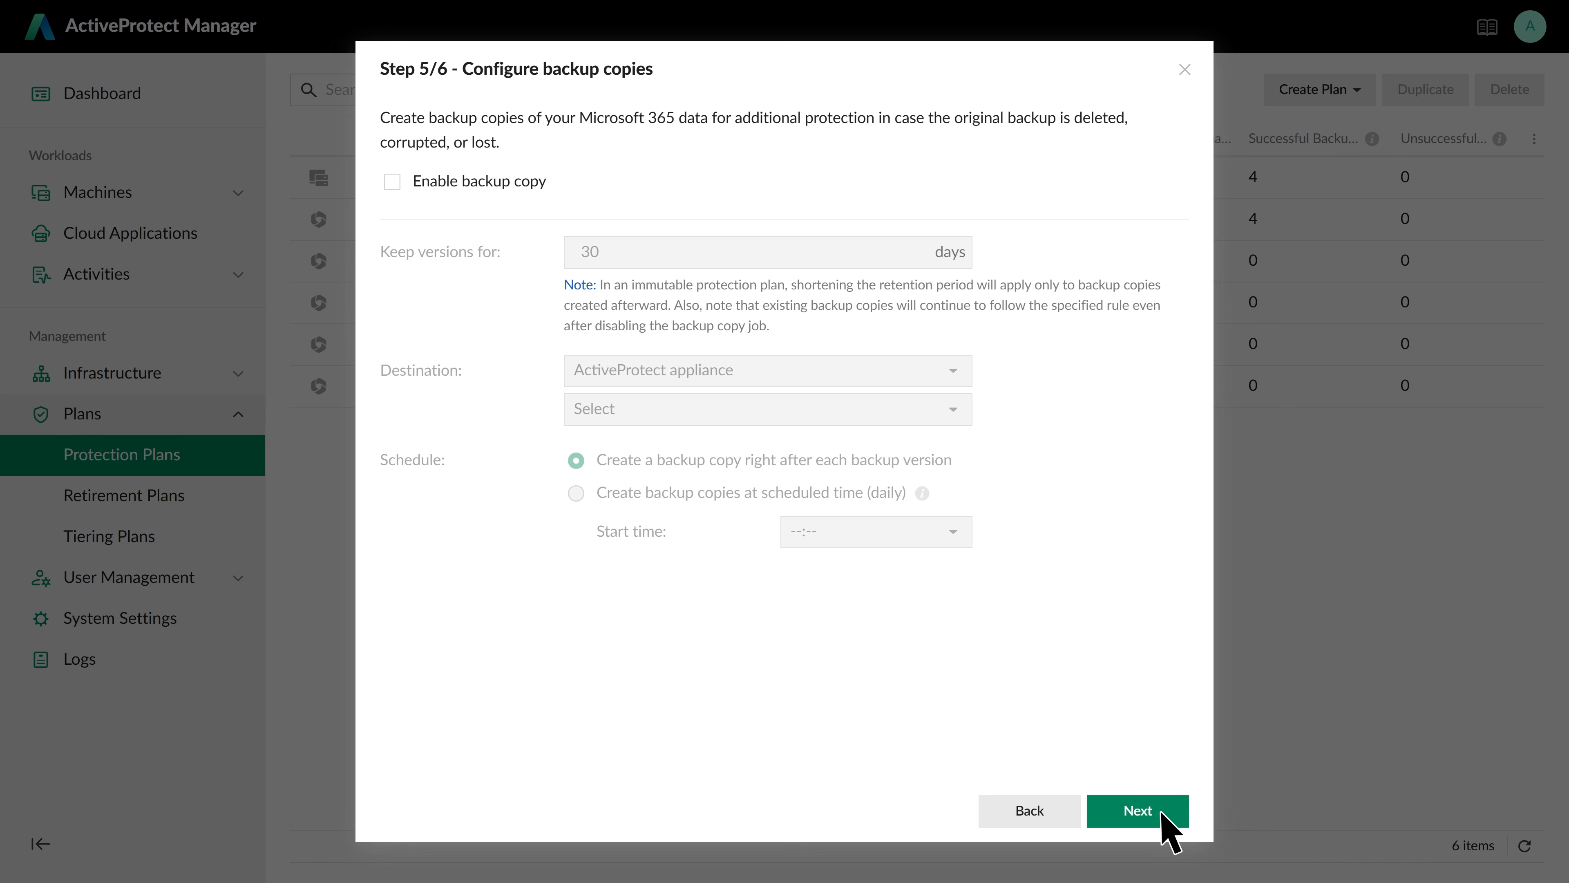
{"action": "left_click", "coordinate": [1161, 813]}
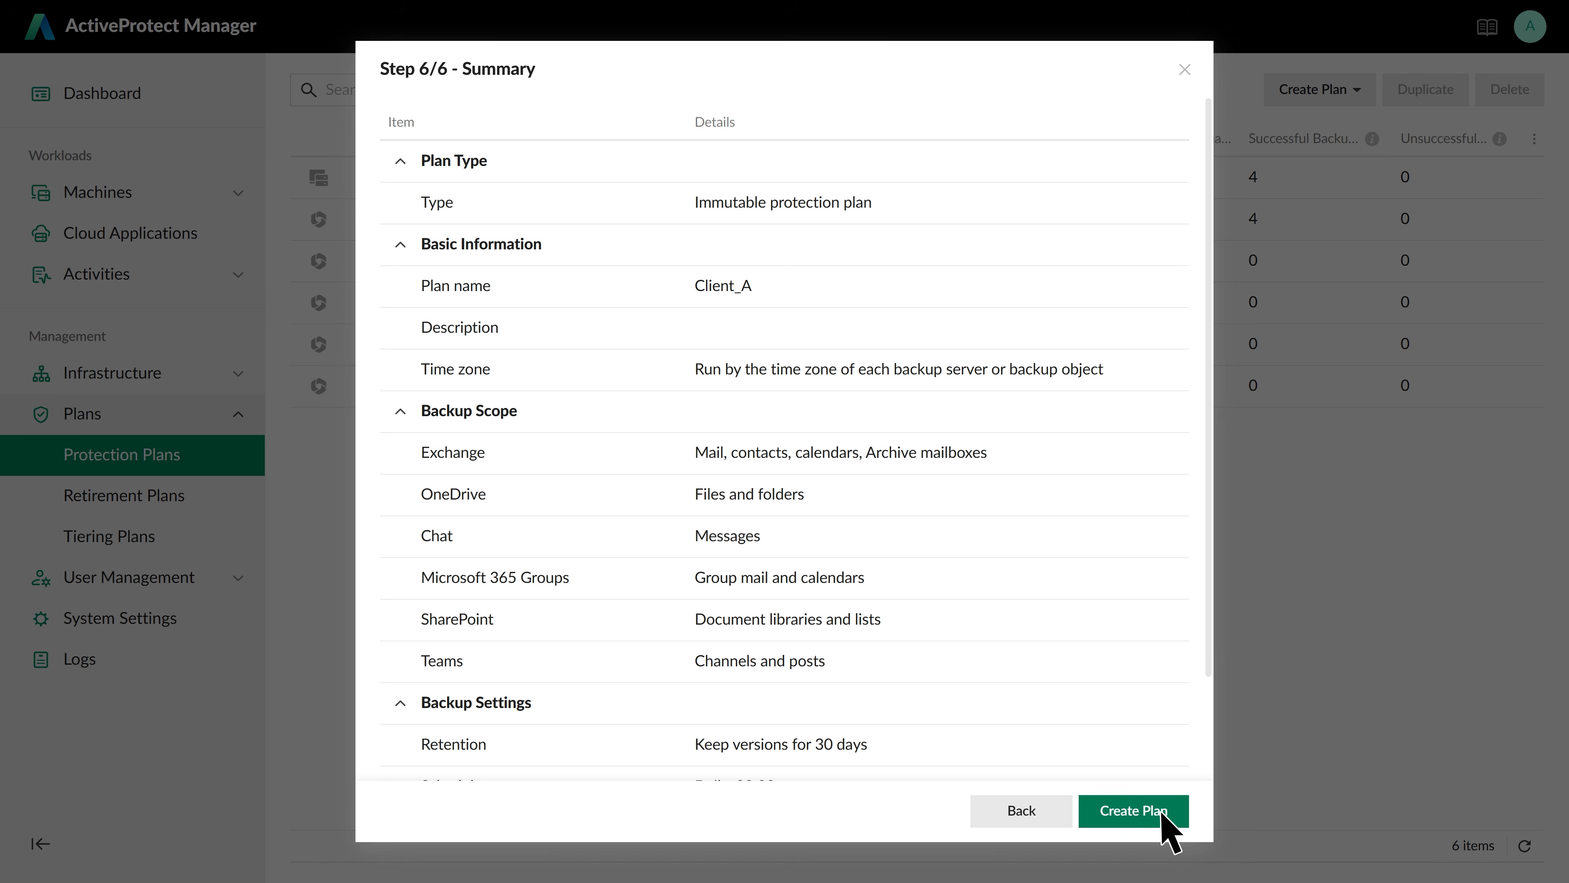
{"action": "left_click", "coordinate": [1161, 814]}
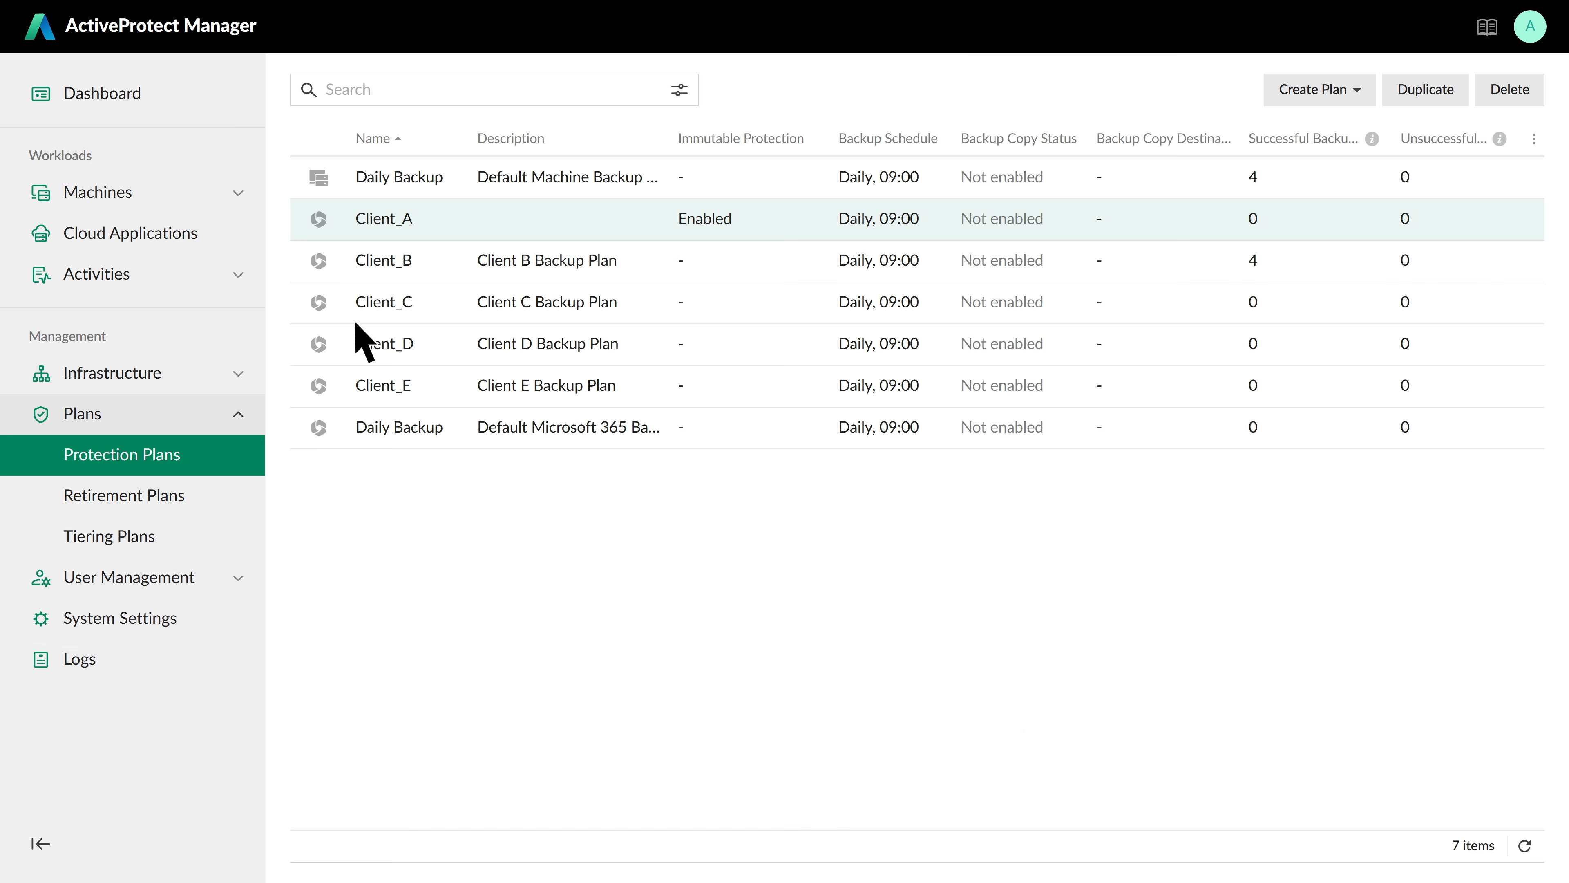
From Cloud Applications, add a new Microsoft 365 application and proceed to Microsoft sign-in
{"action": "left_click", "coordinate": [213, 236]}
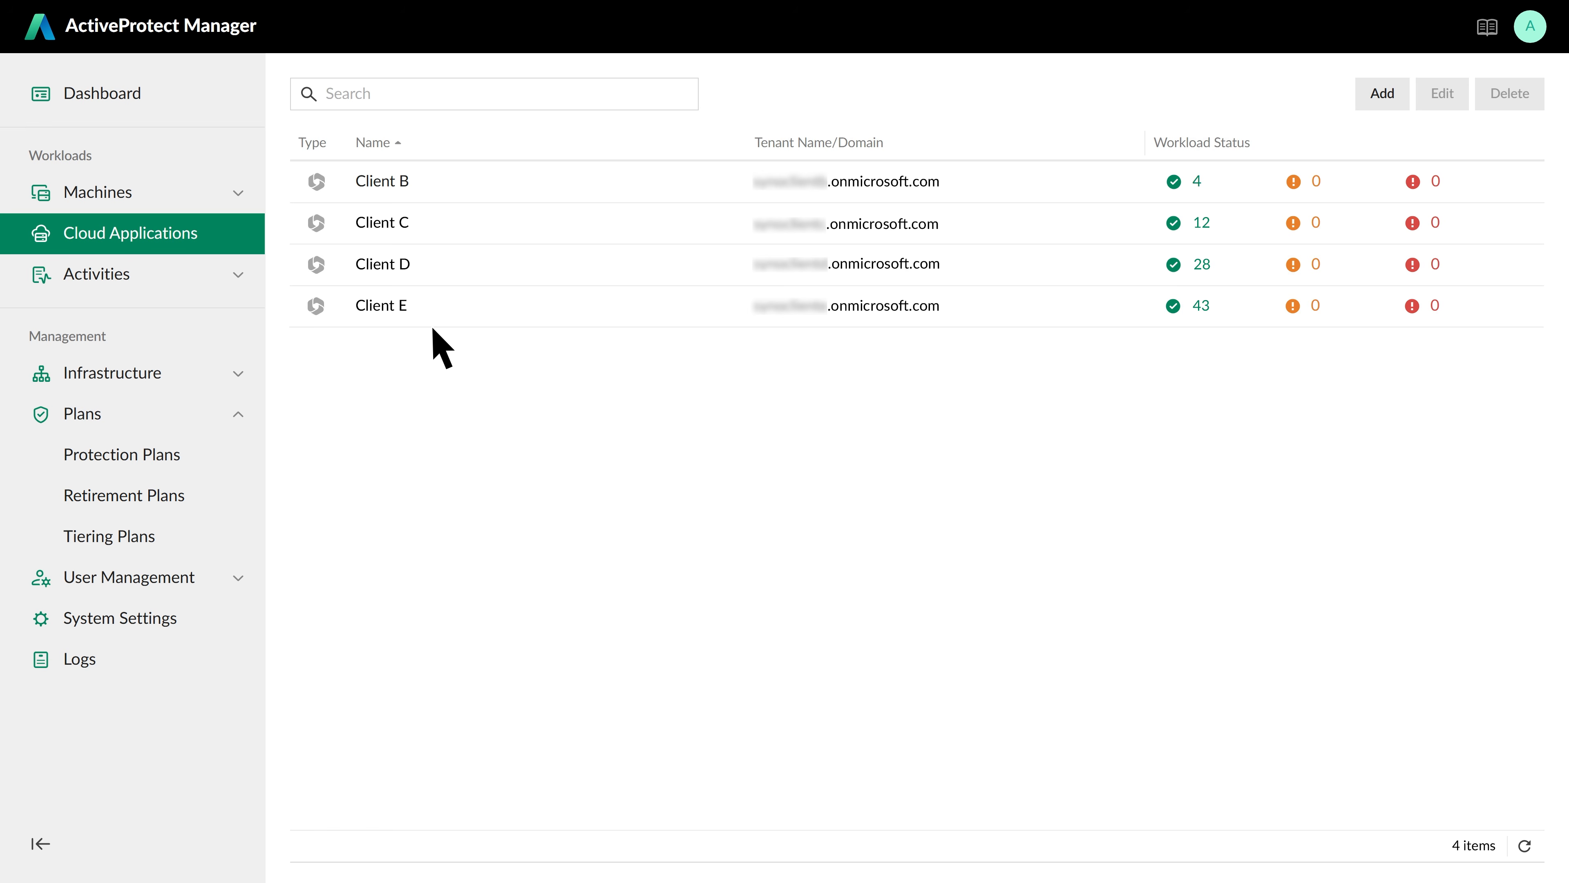
{"action": "left_click", "coordinate": [1384, 96]}
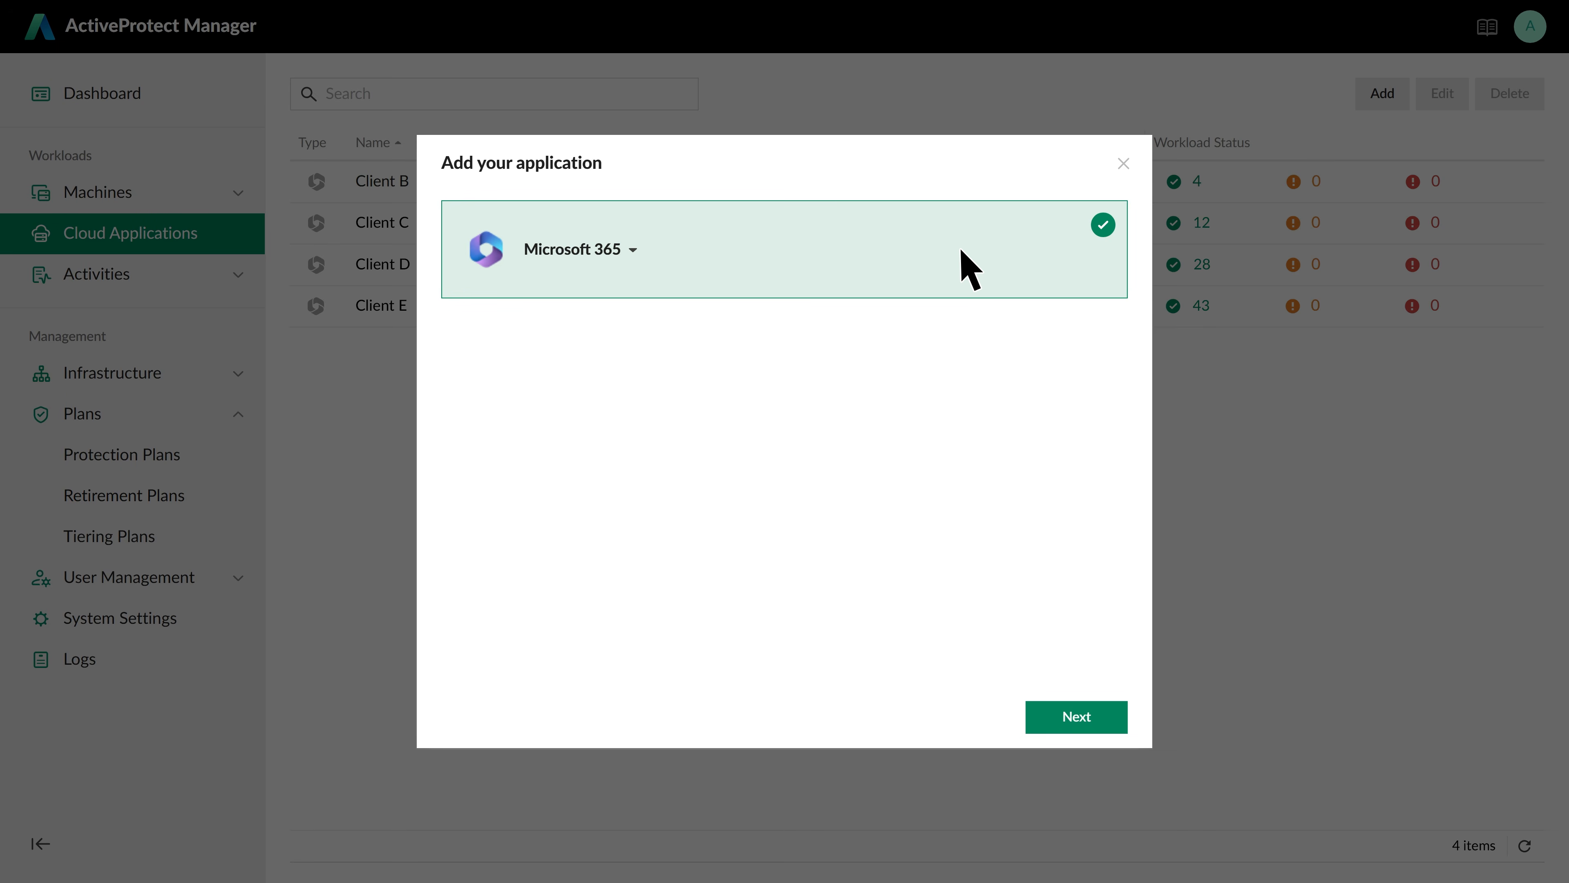
{"action": "left_click", "coordinate": [1094, 716]}
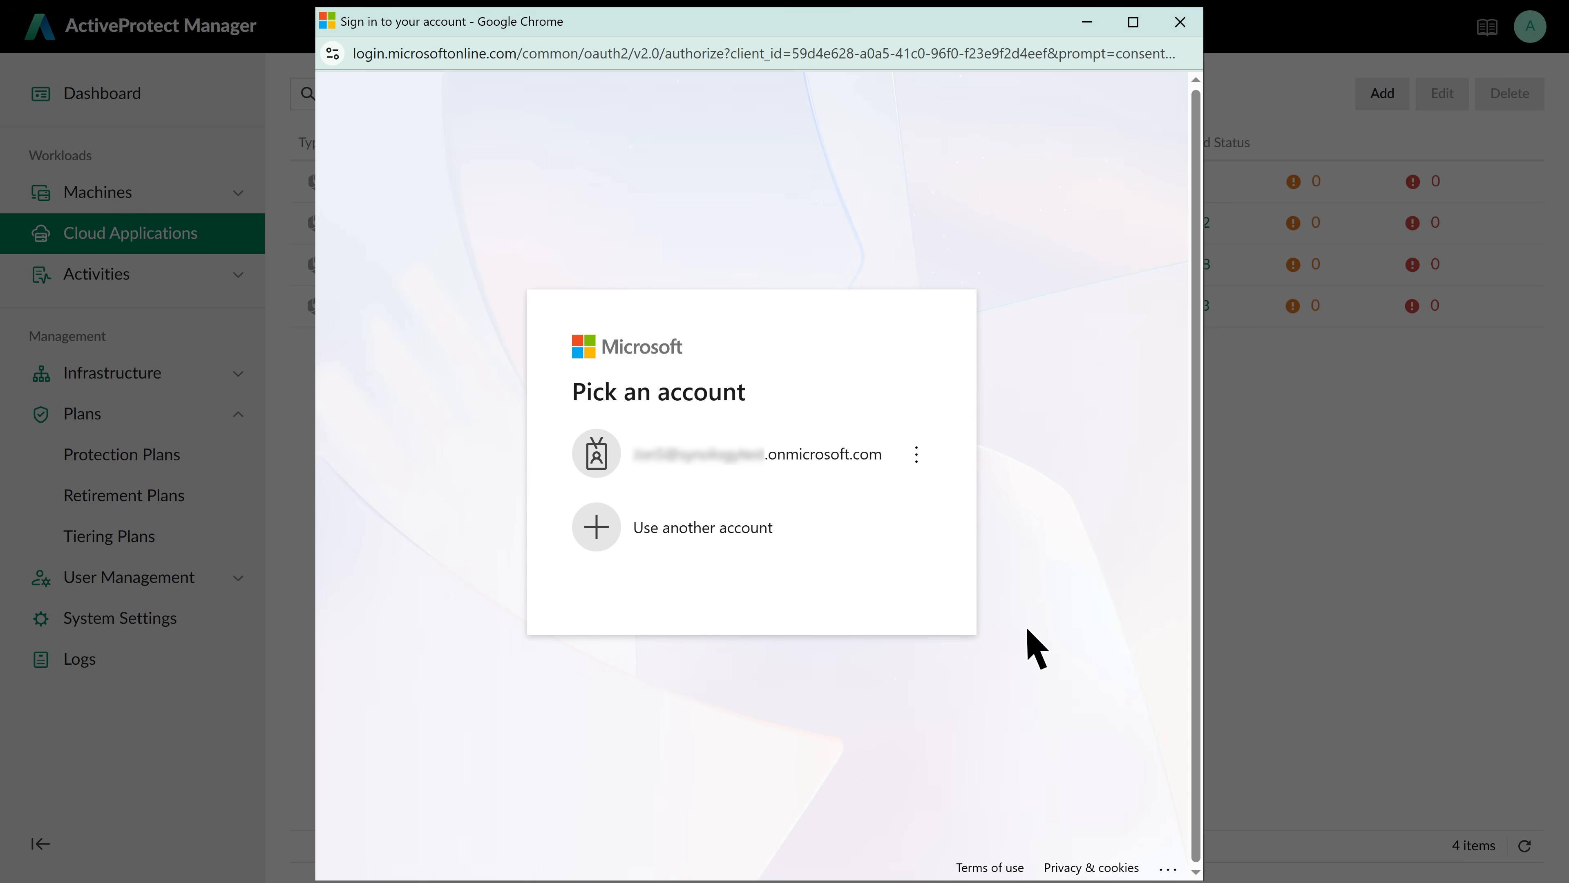
Sign in with the tenant admin account and its password, then accept and agree to the permission requests
{"action": "left_click", "coordinate": [898, 467]}
{"action": "type", "text": "•••••••••••••"}
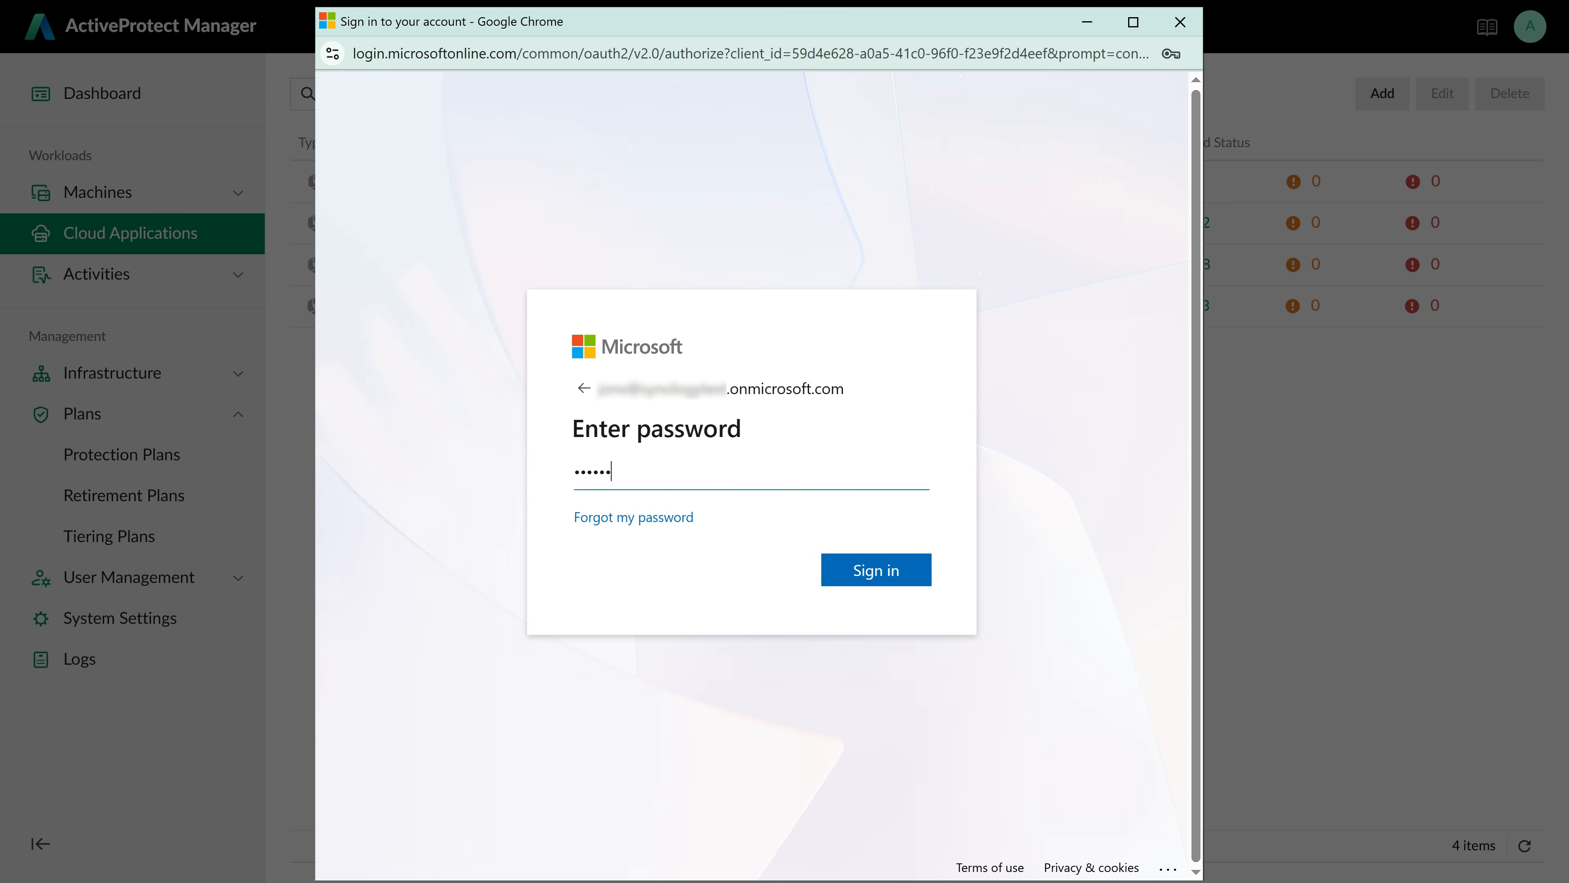
{"action": "key", "text": "Return"}
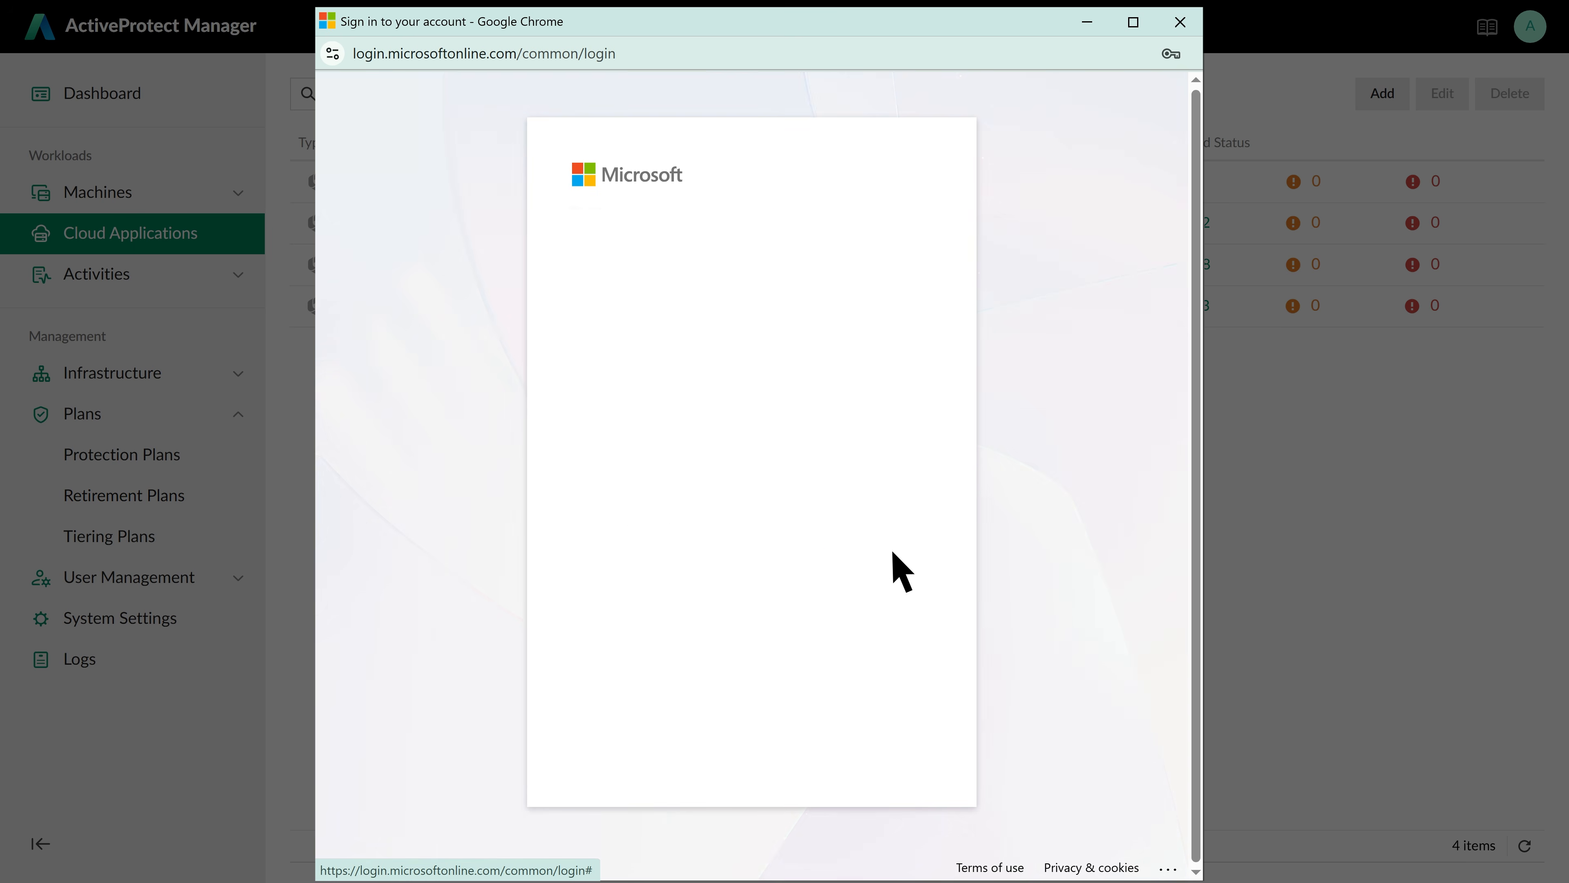
{"action": "left_click", "coordinate": [909, 747]}
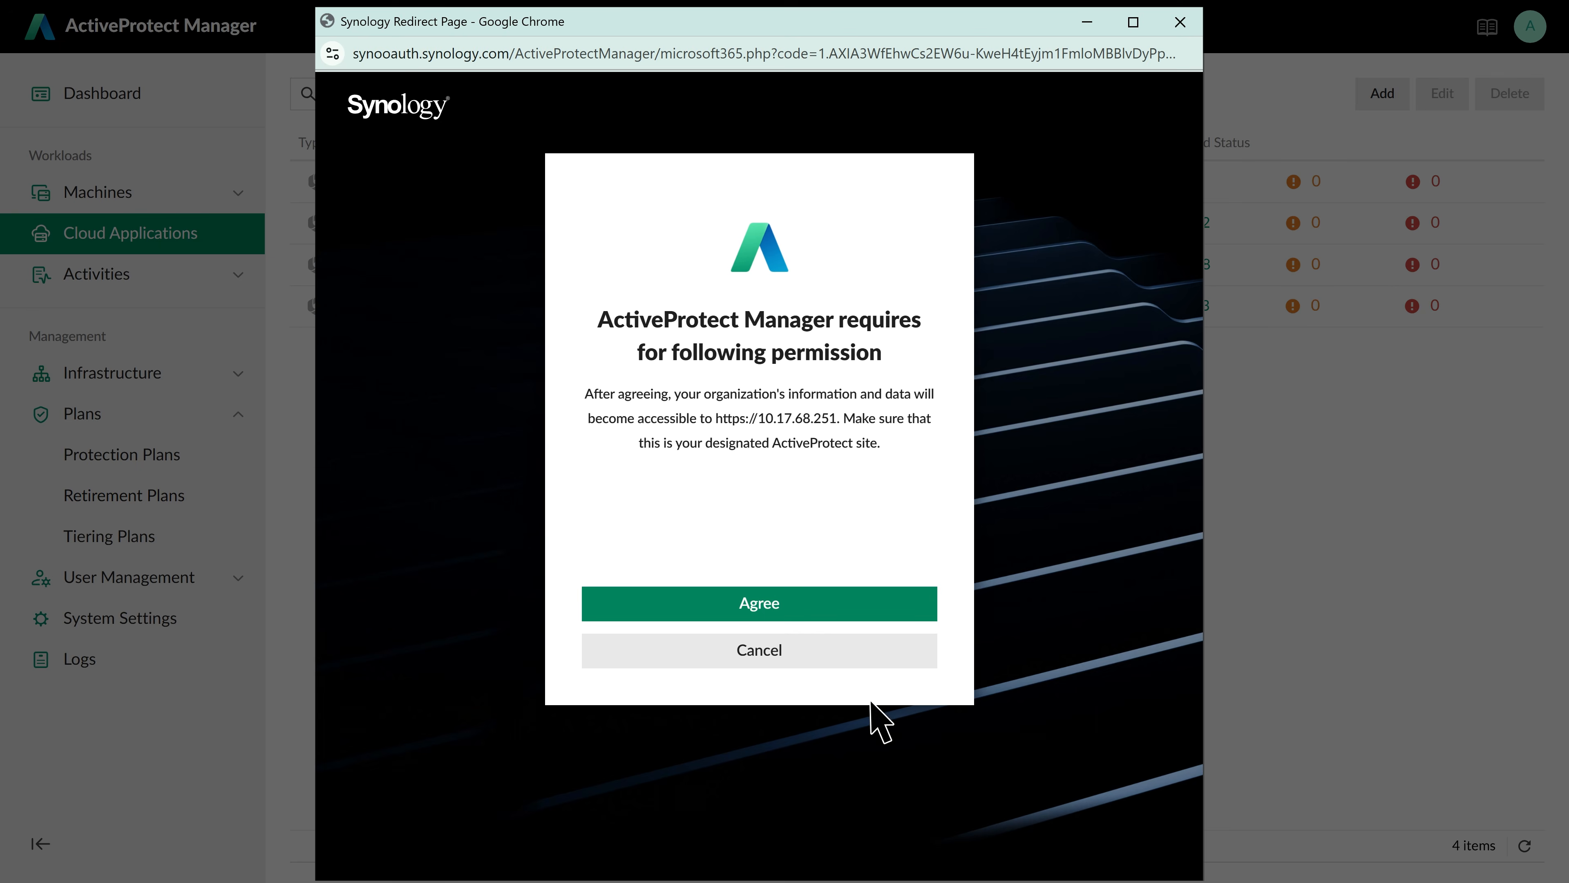
{"action": "left_click", "coordinate": [796, 611]}
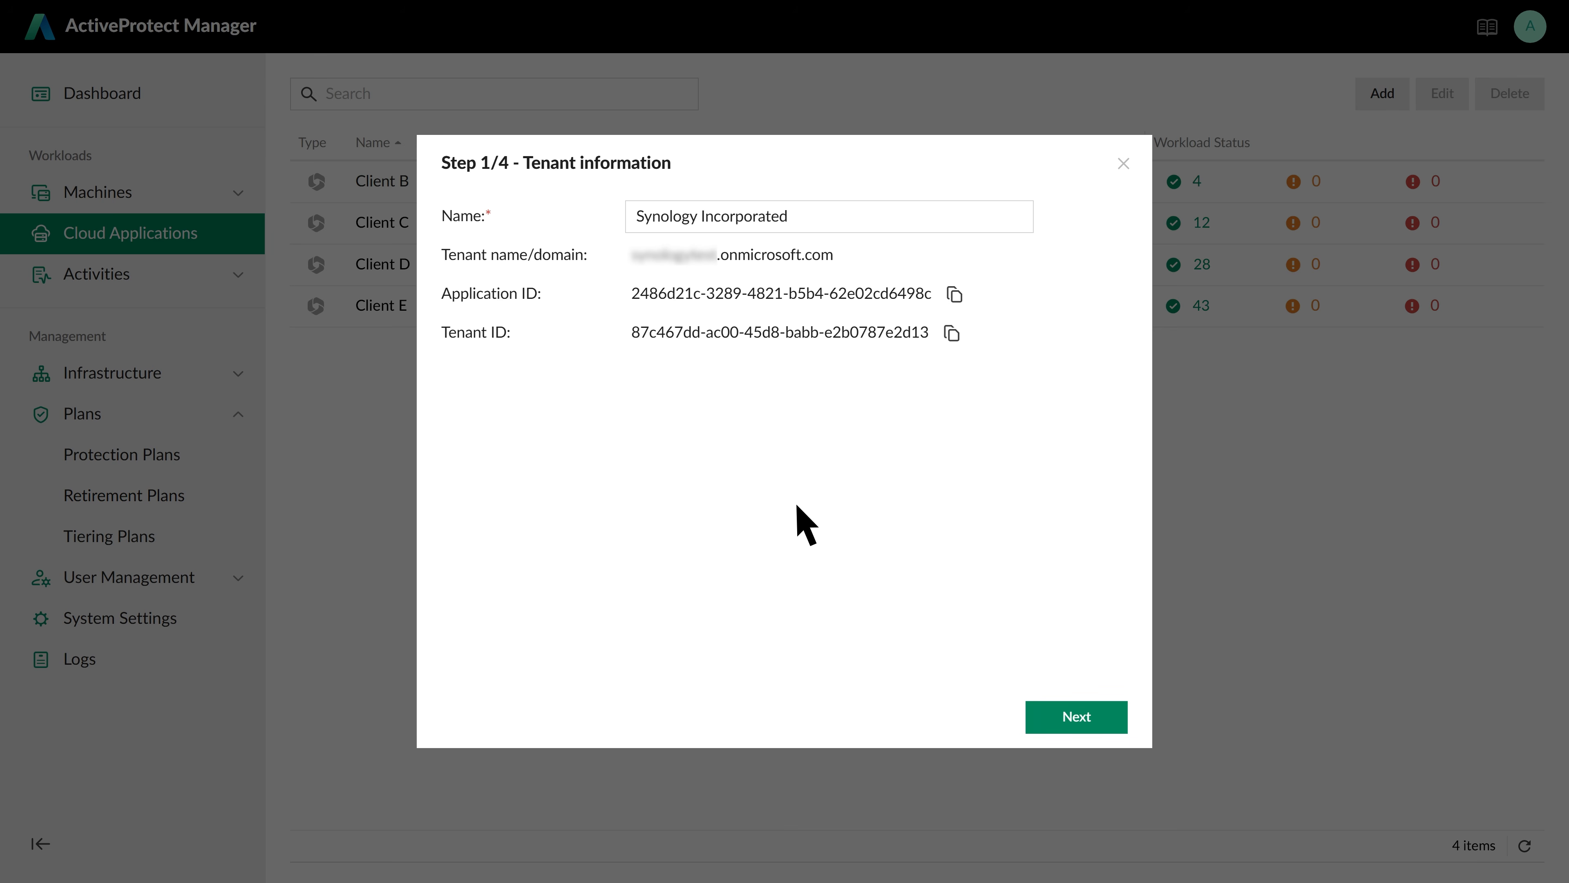
Rename the tenant to 'Client A'
{"action": "triple_click", "coordinate": [803, 216]}
{"action": "type", "text": "Client A"}
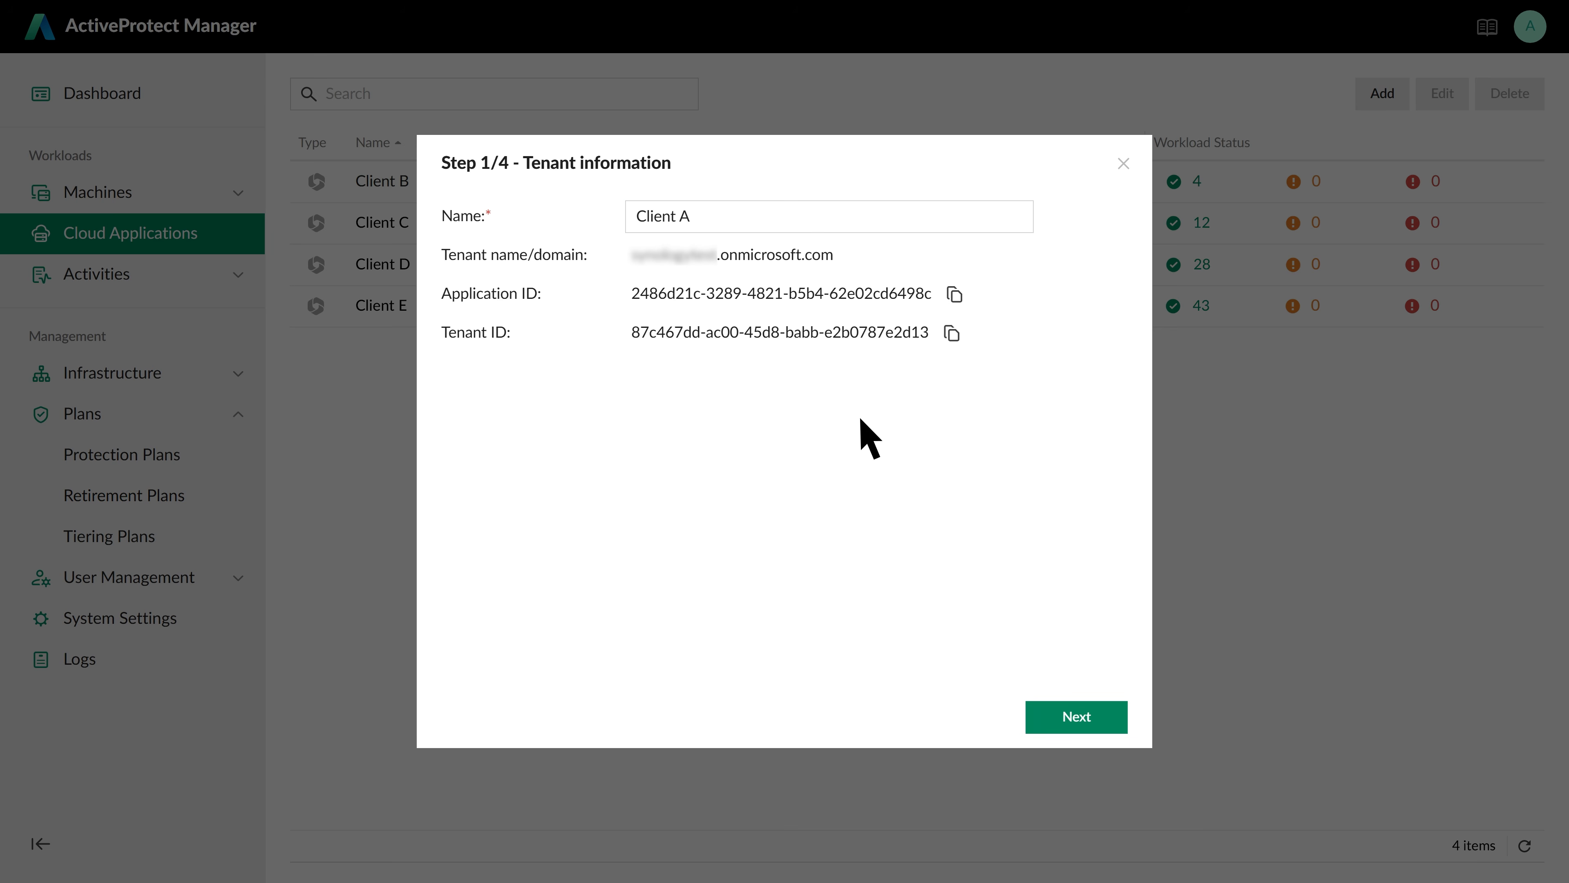
{"action": "left_click", "coordinate": [1098, 717]}
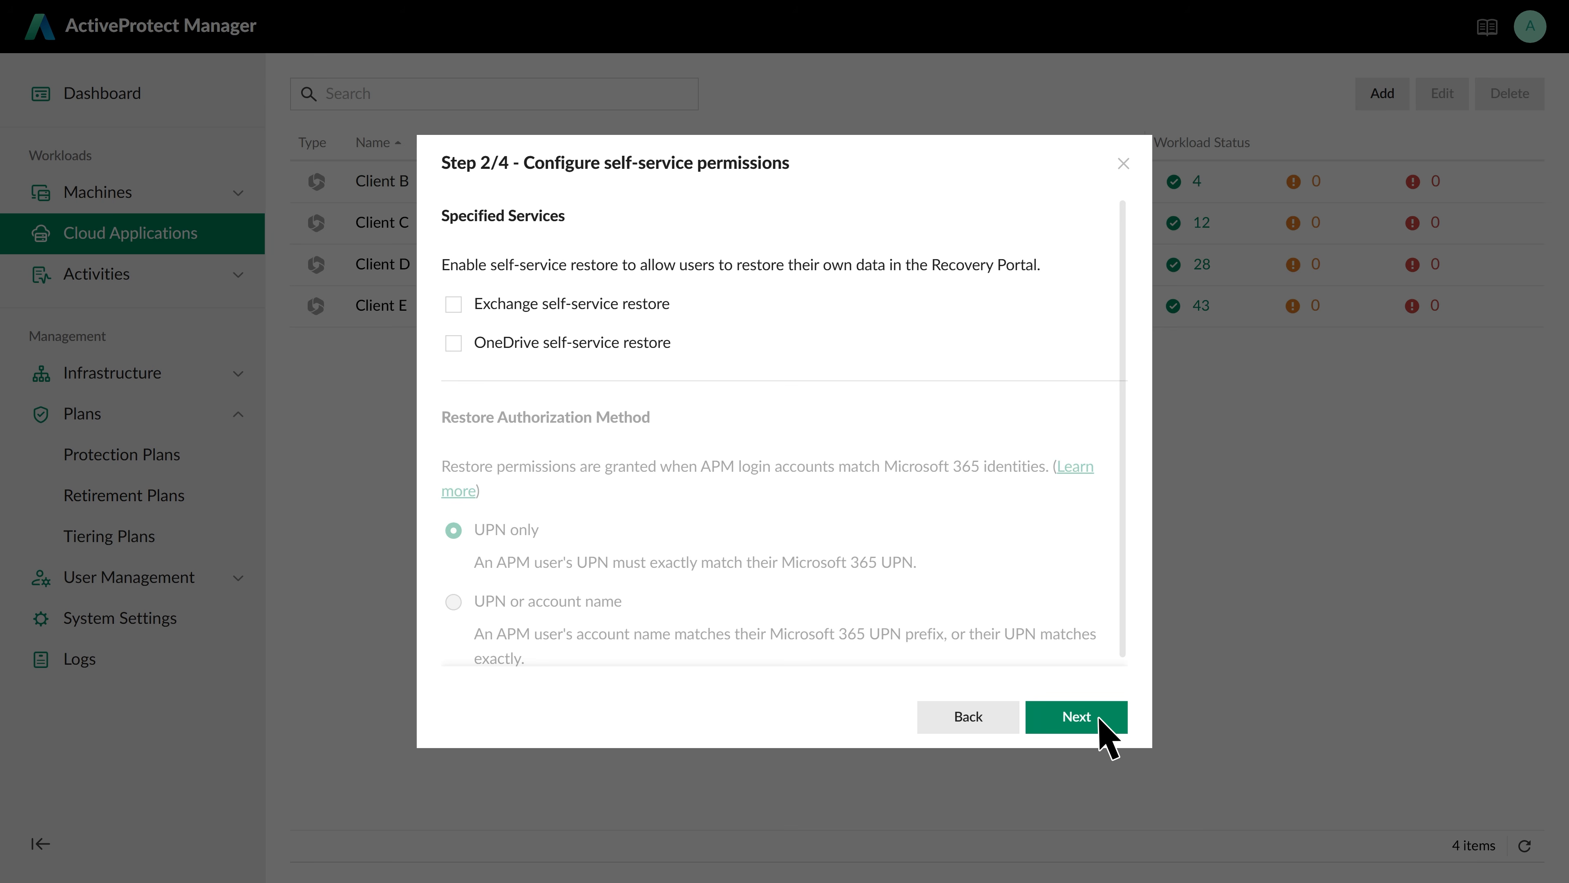
Enable Exchange and OneDrive self-service restore matching UPN or account name, and archive with 30-Day Retention
{"action": "left_click", "coordinate": [453, 304]}
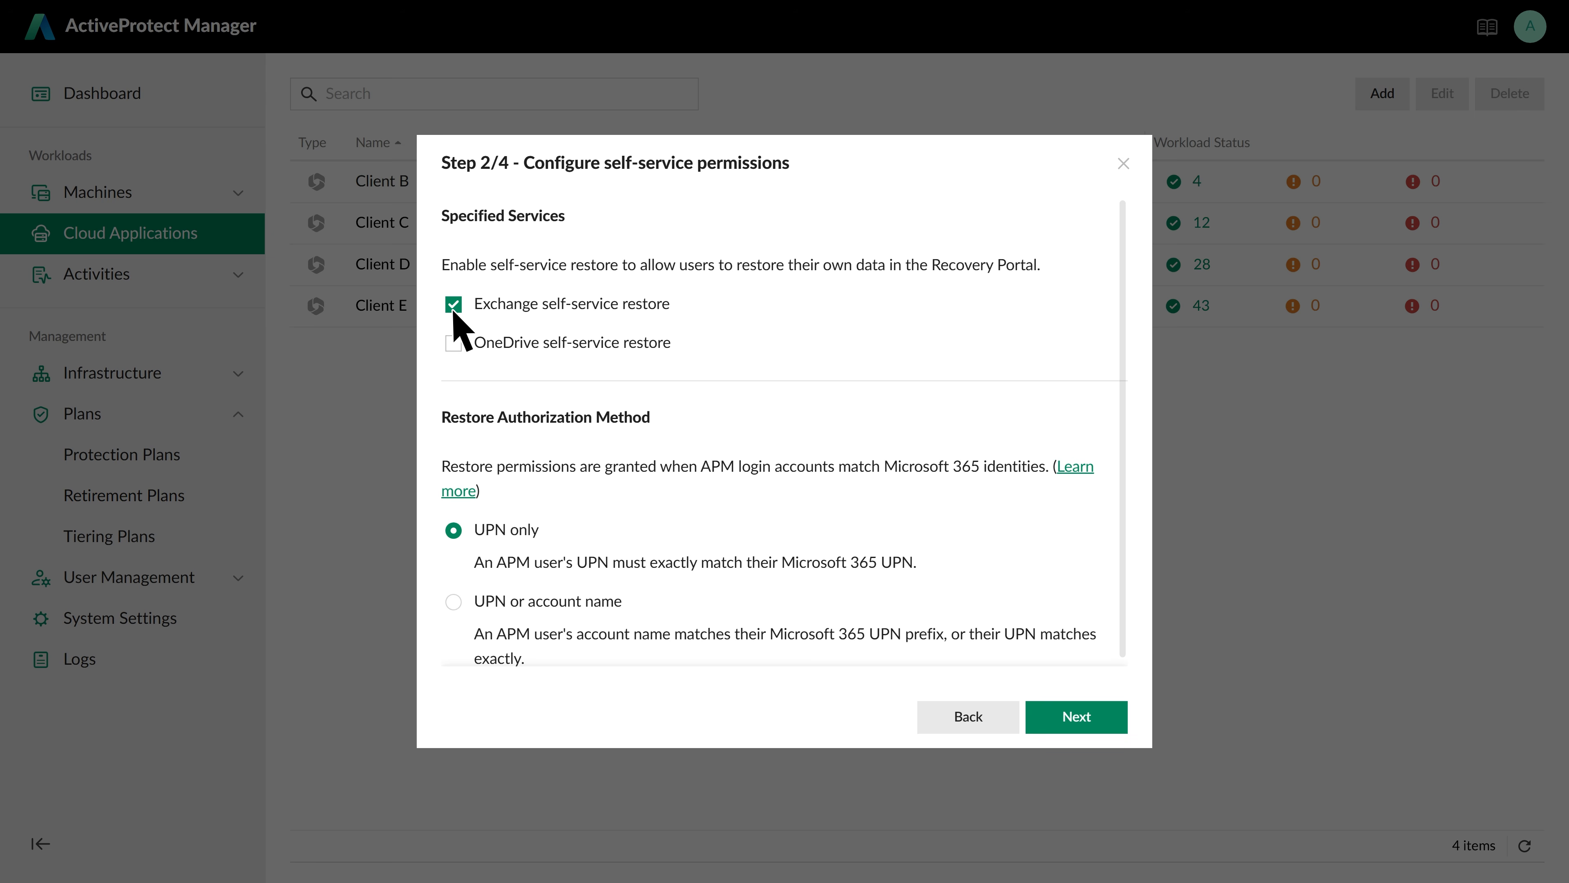
{"action": "left_click", "coordinate": [454, 343]}
{"action": "left_click", "coordinate": [453, 602]}
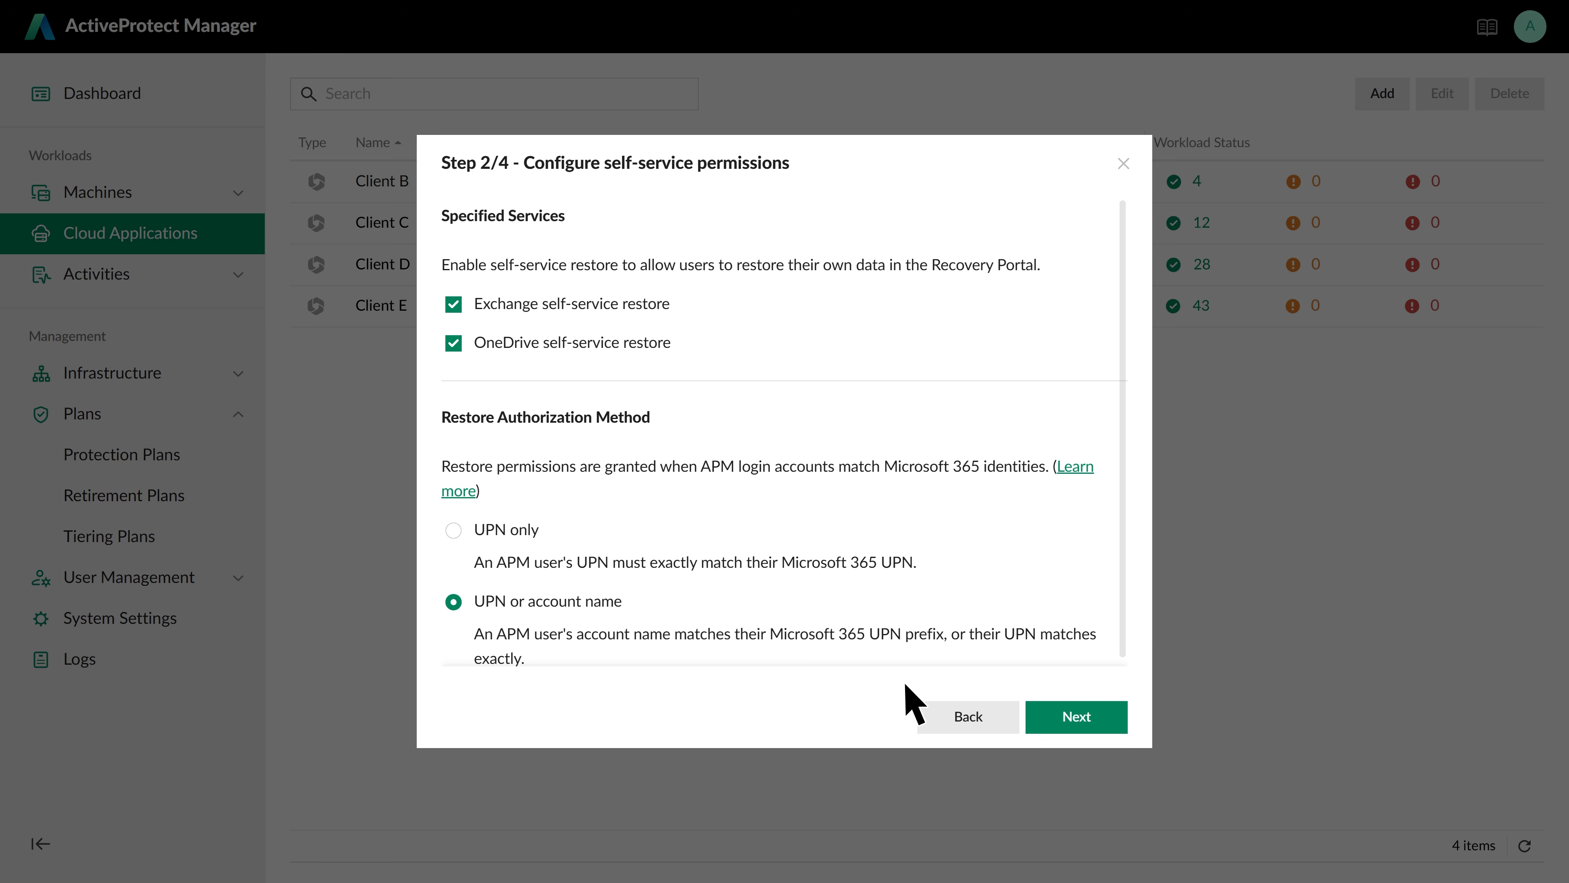
{"action": "left_click", "coordinate": [1077, 717]}
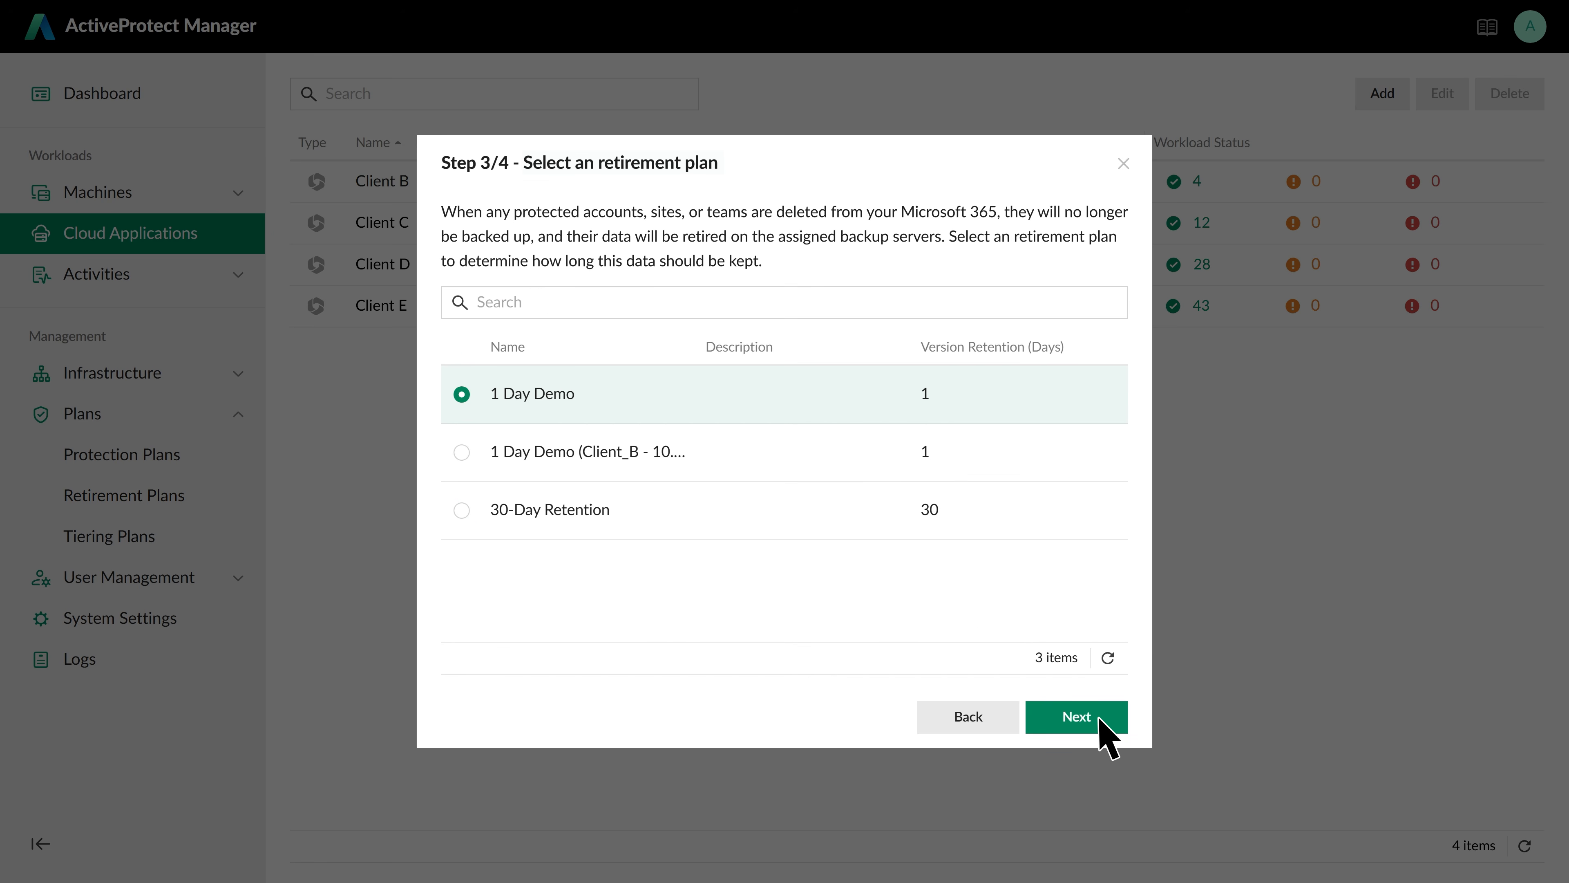
{"action": "left_click", "coordinate": [462, 510]}
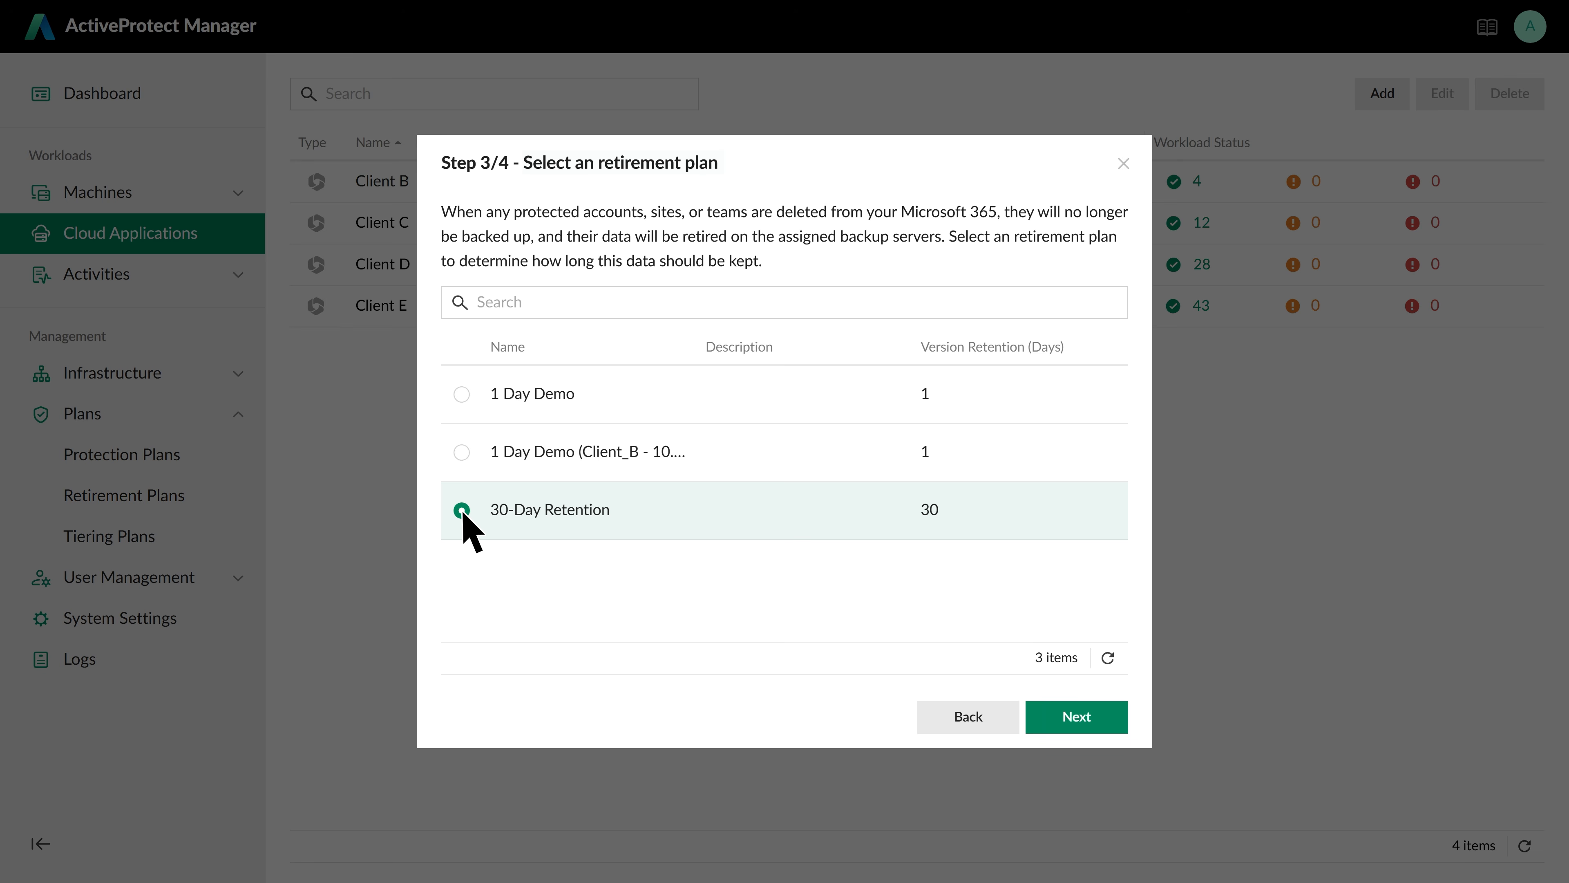
{"action": "left_click", "coordinate": [1098, 724]}
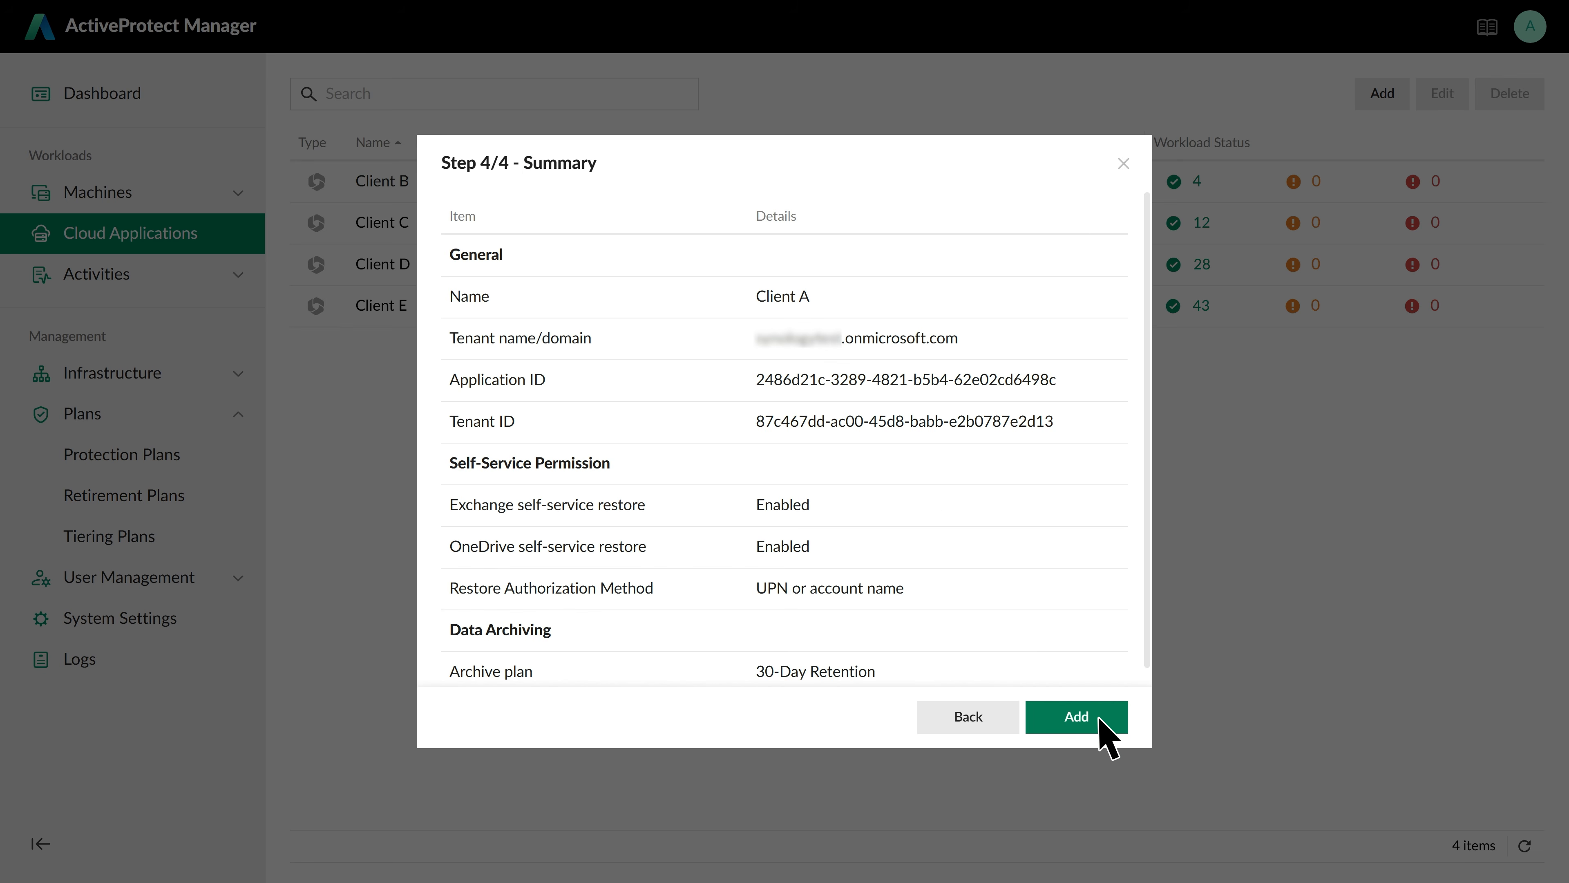
Add the Client A tenant and keep auto backup by collaboration or user services
{"action": "left_click", "coordinate": [1098, 723]}
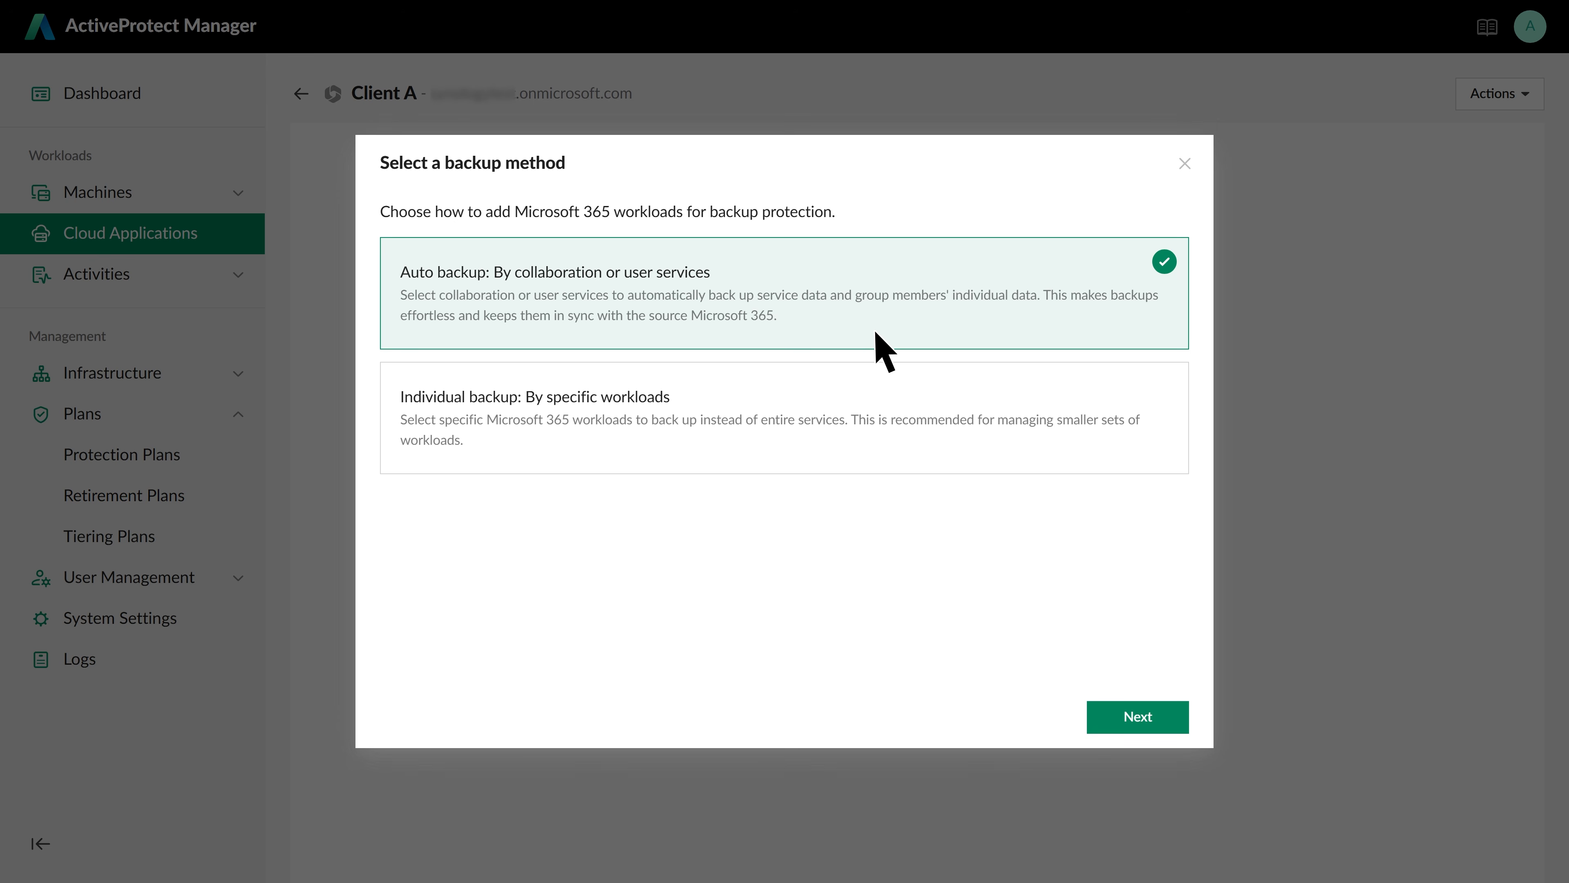
{"action": "left_click", "coordinate": [1159, 719]}
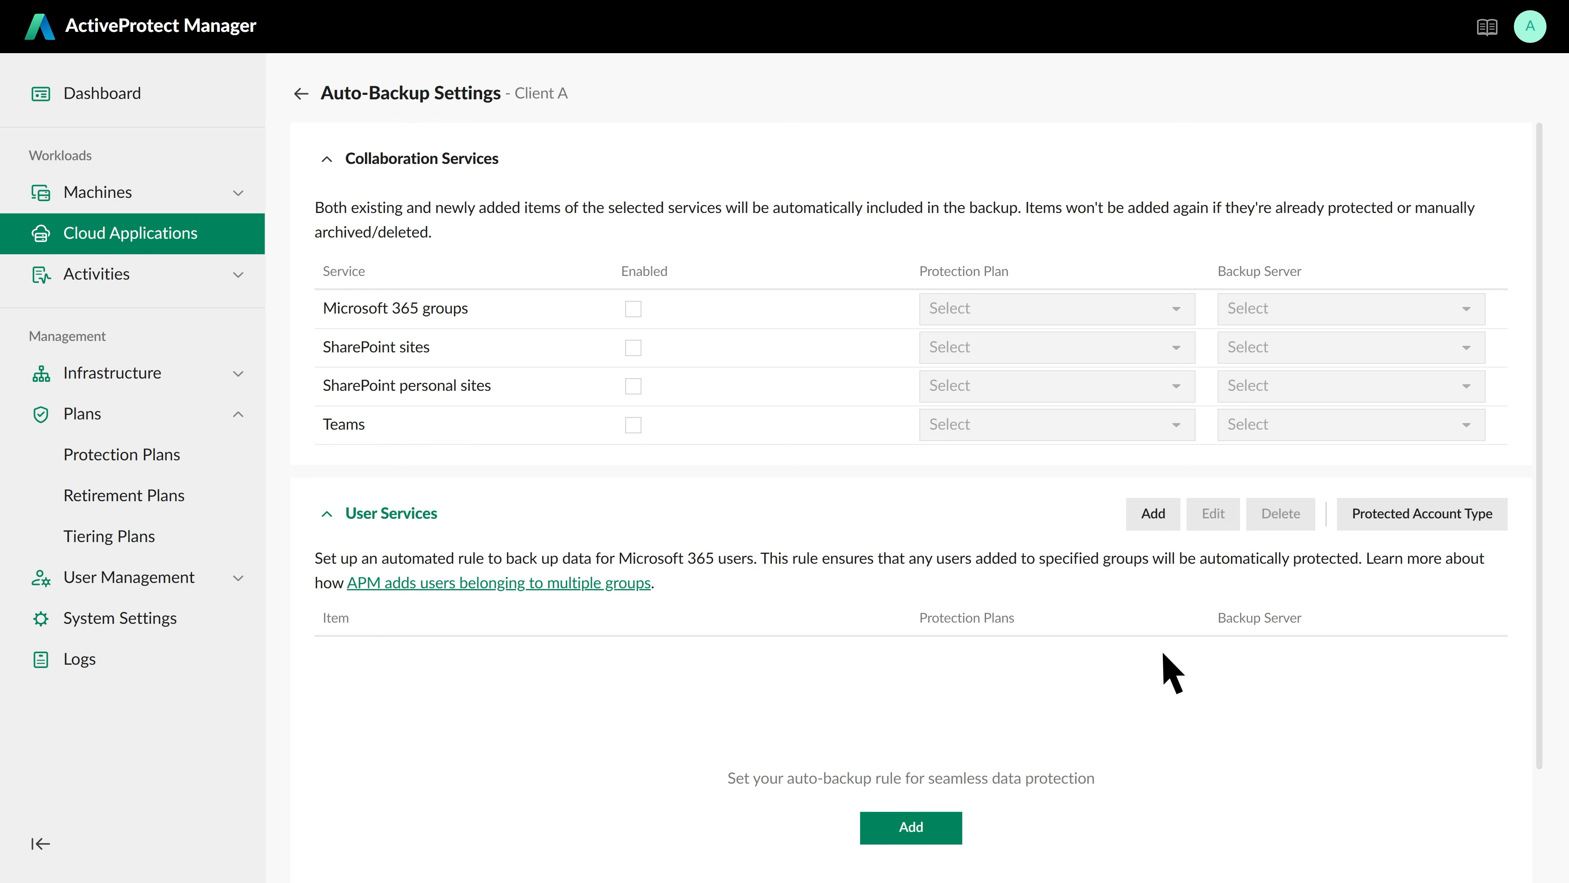
Start a user services auto-backup rule and select the Sales_team group for Exchange, OneDrive and Chat
{"action": "left_click", "coordinate": [1166, 514]}
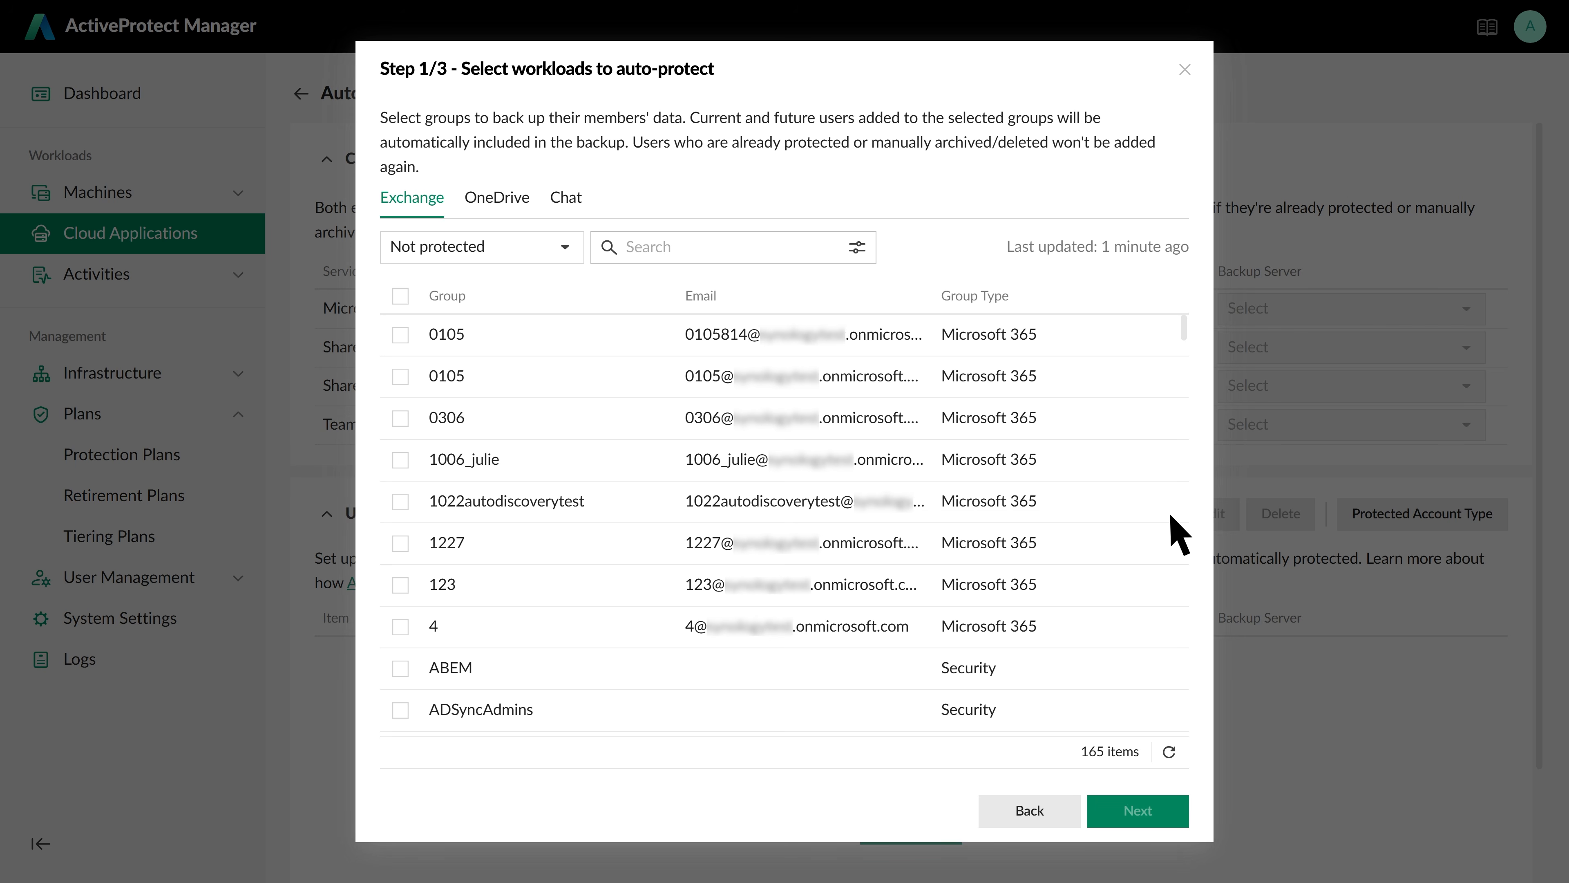
{"action": "left_click", "coordinate": [697, 252]}
{"action": "type", "text": "sales"}
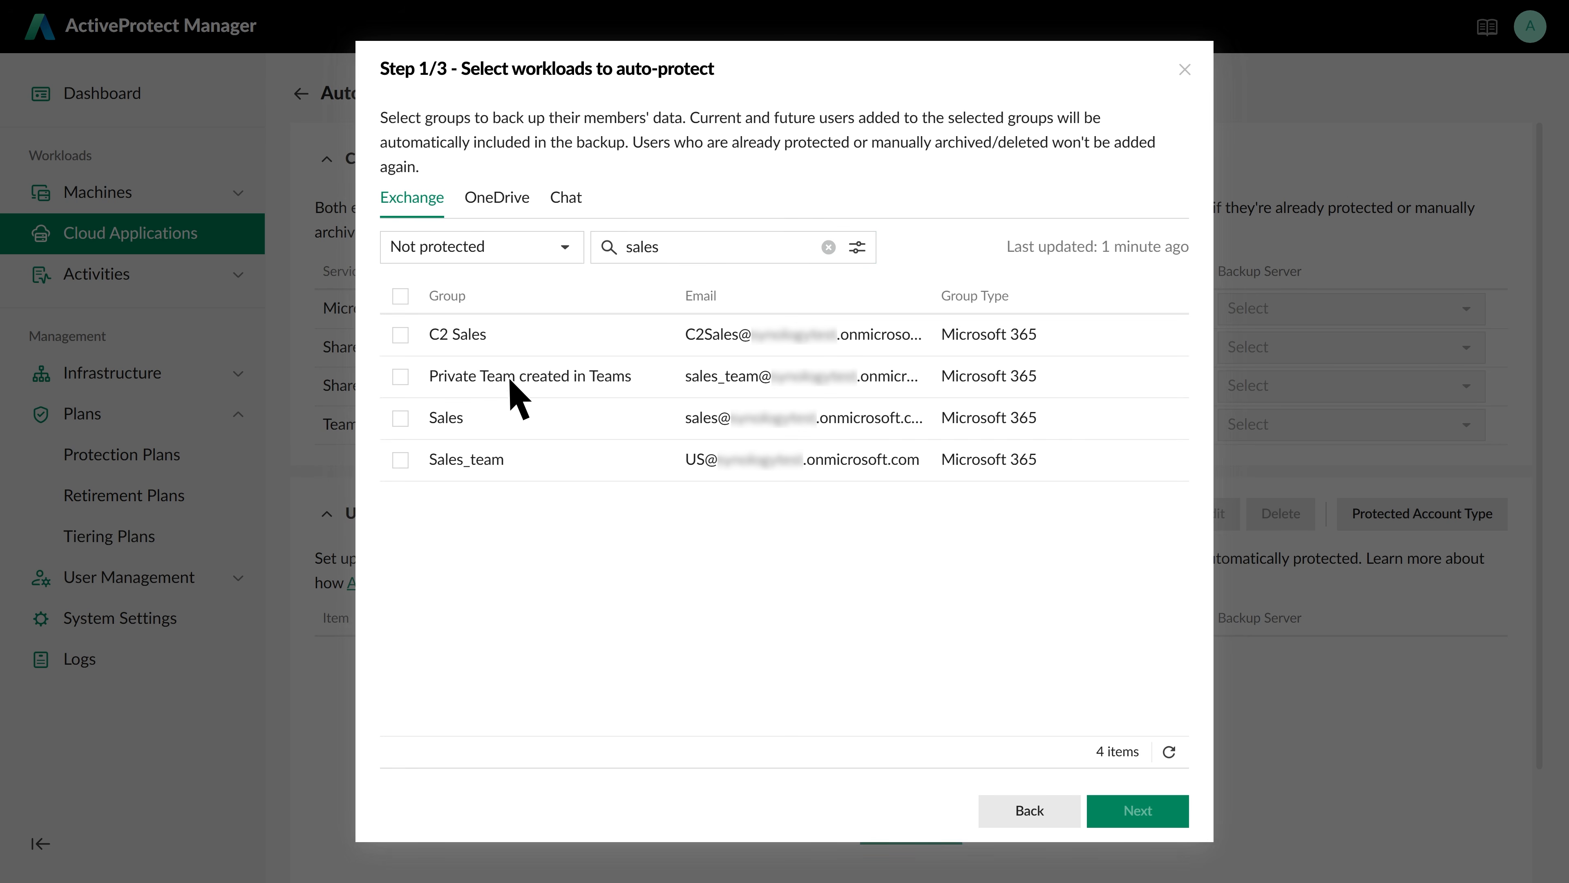
{"action": "left_click", "coordinate": [401, 459]}
{"action": "left_click", "coordinate": [525, 199]}
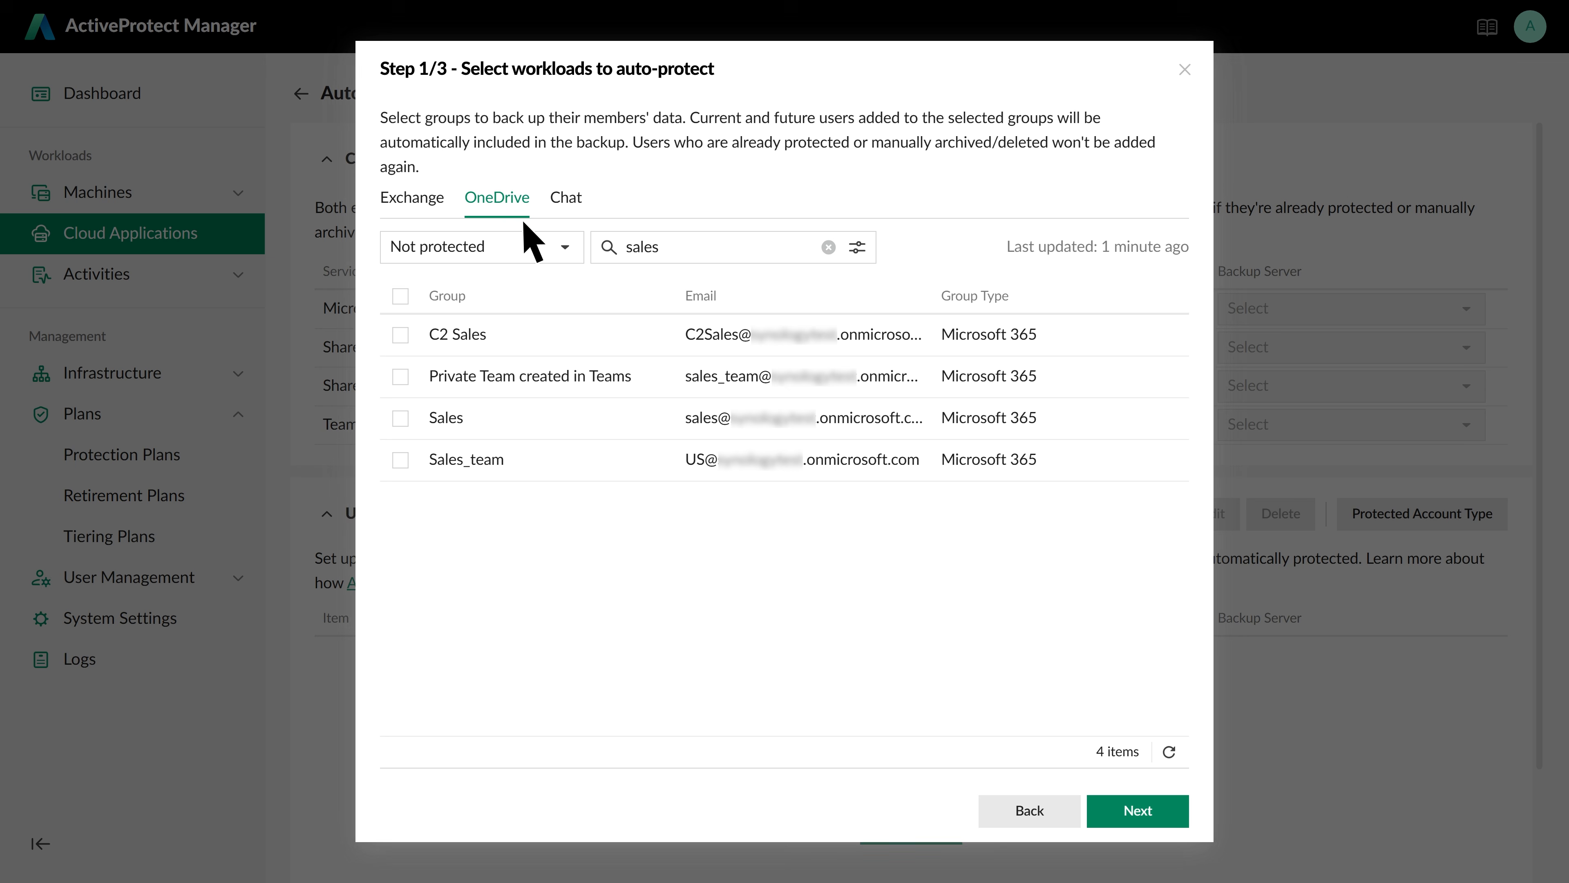
{"action": "left_click", "coordinate": [400, 459]}
{"action": "left_click", "coordinate": [570, 199]}
{"action": "left_click", "coordinate": [400, 459]}
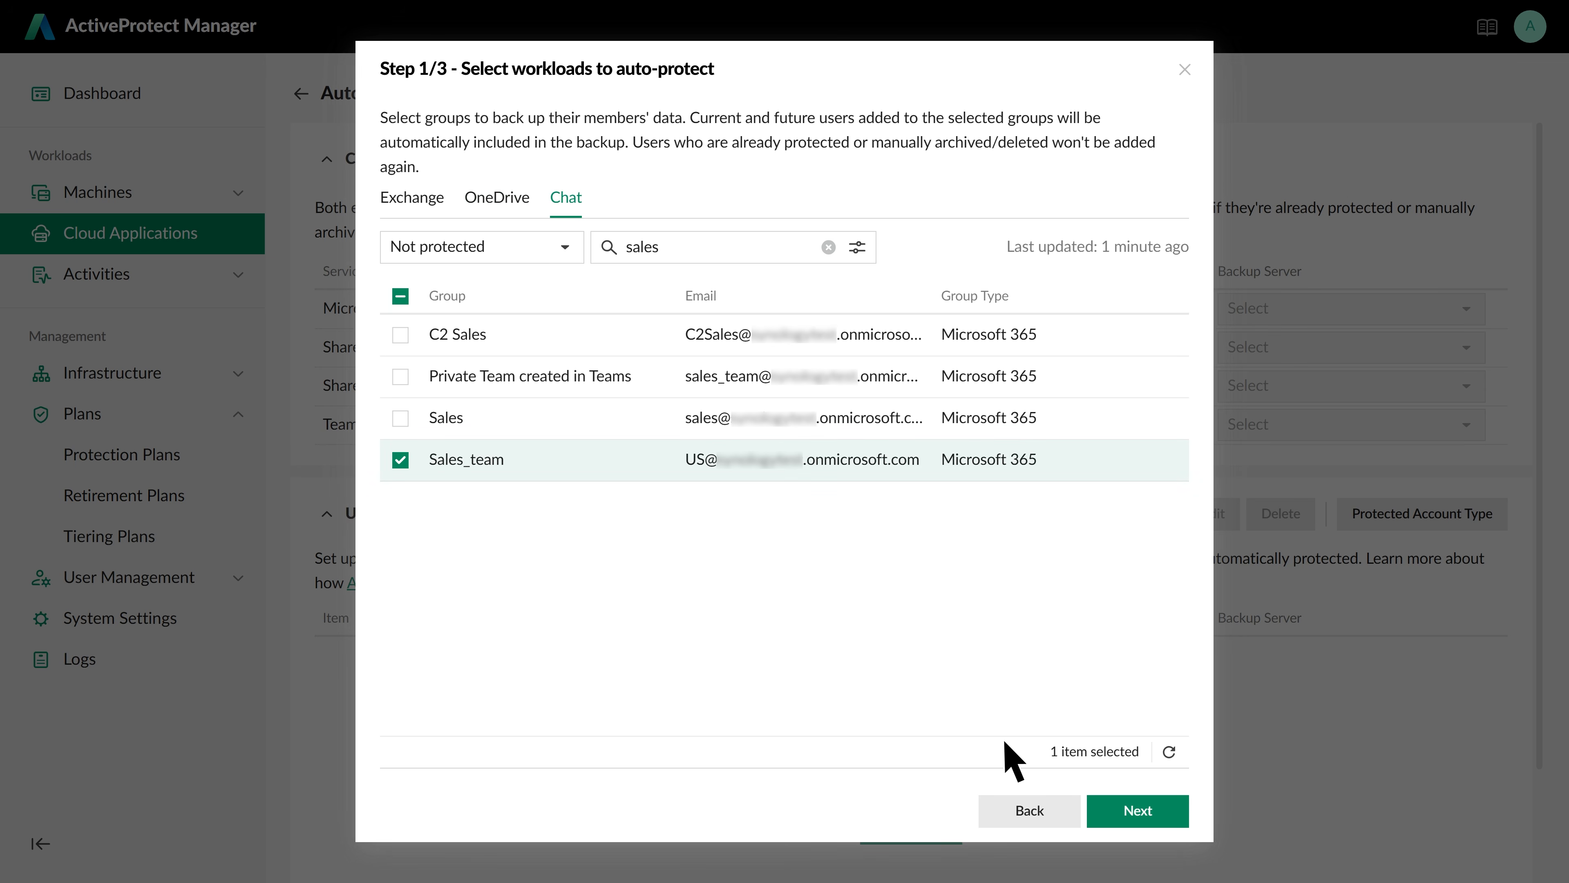
Assign the rule to the Client_A plan, add it and confirm
{"action": "left_click", "coordinate": [1142, 810]}
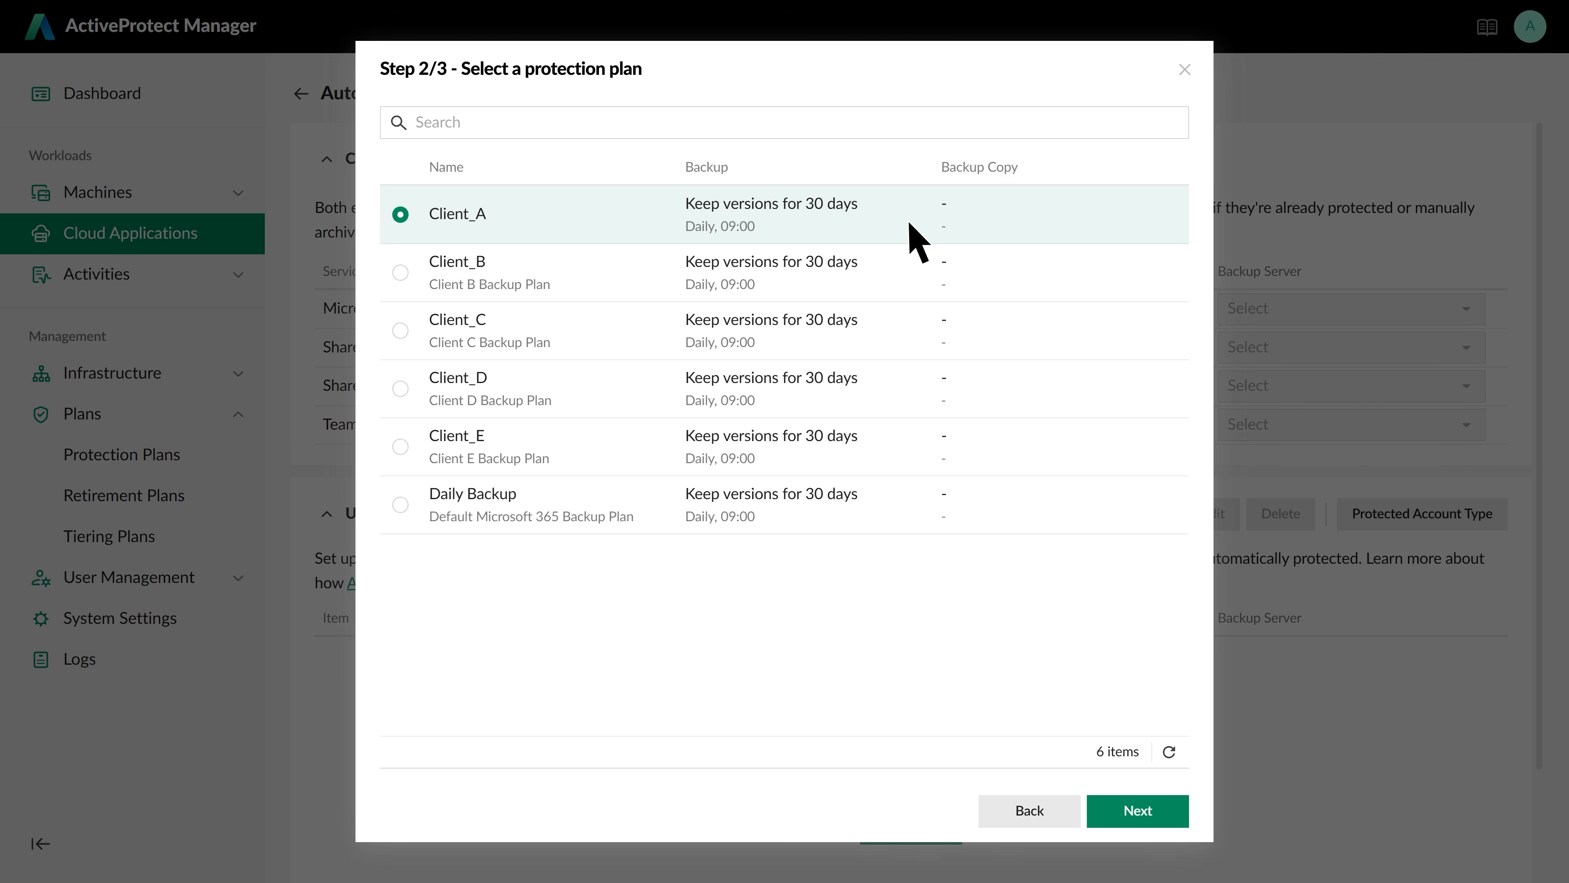
{"action": "left_click", "coordinate": [1150, 798]}
{"action": "left_click", "coordinate": [1159, 813]}
{"action": "left_click", "coordinate": [1030, 493]}
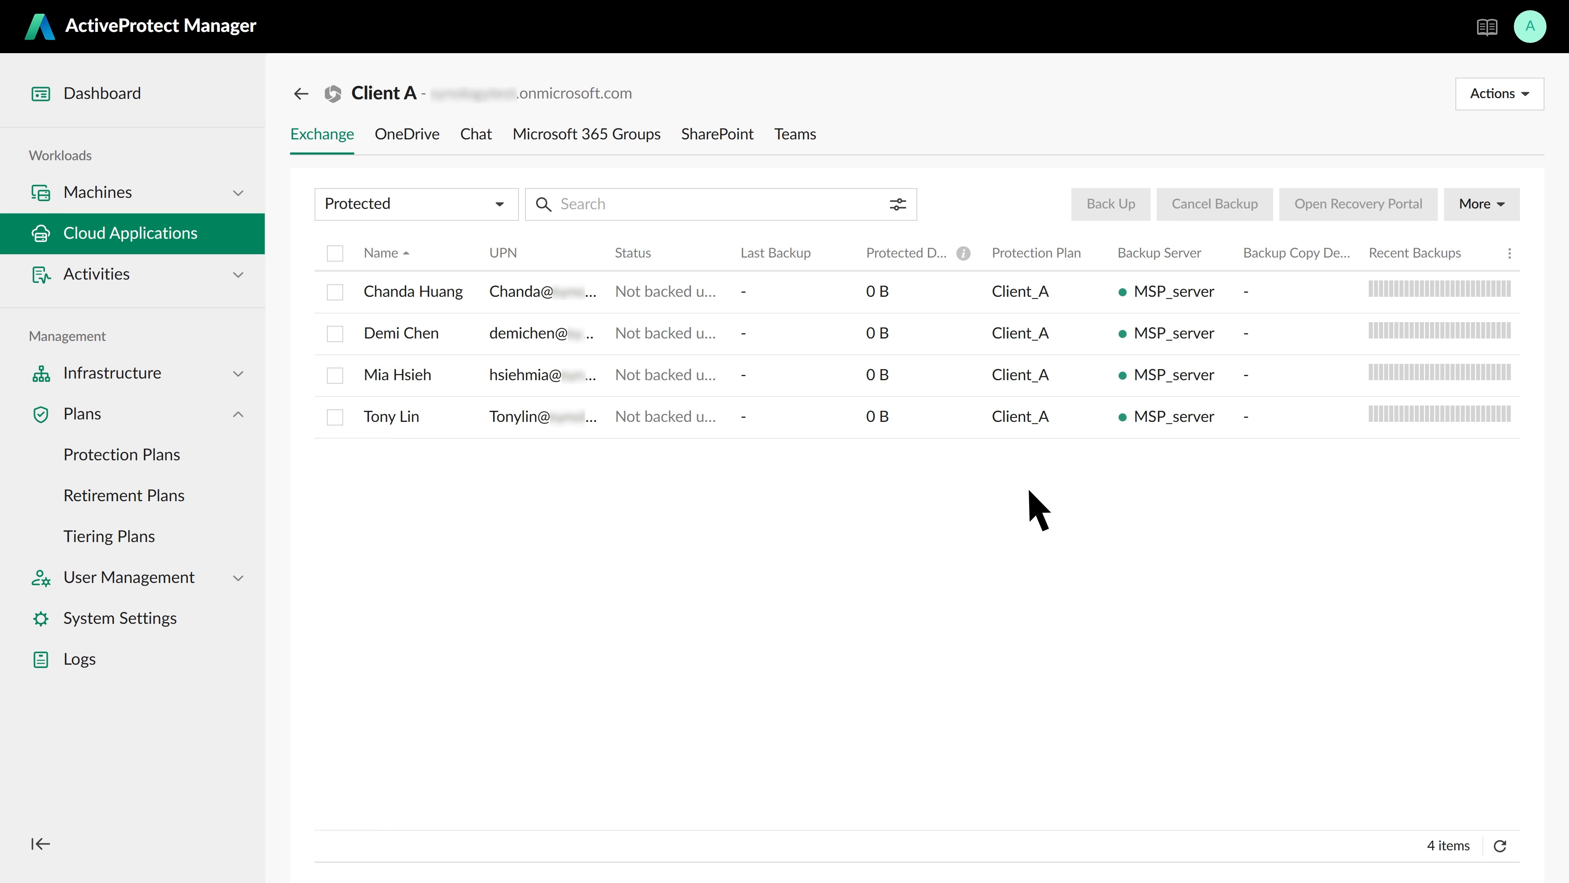
Back up all four protected Client A Exchange users immediately
{"action": "left_click", "coordinate": [335, 253]}
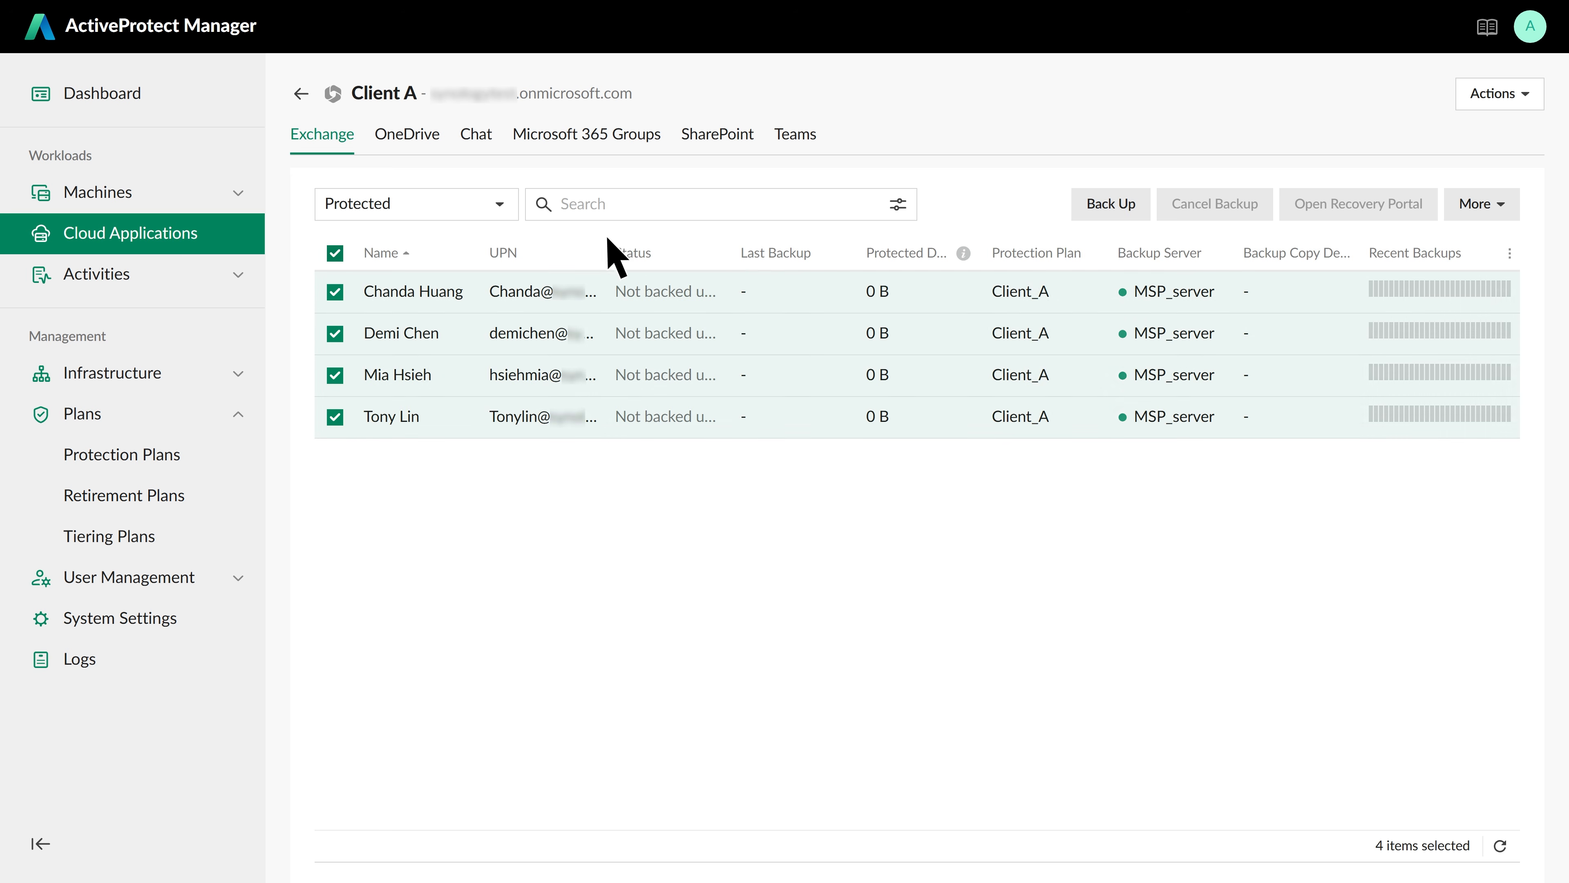
{"action": "left_click", "coordinate": [1115, 209]}
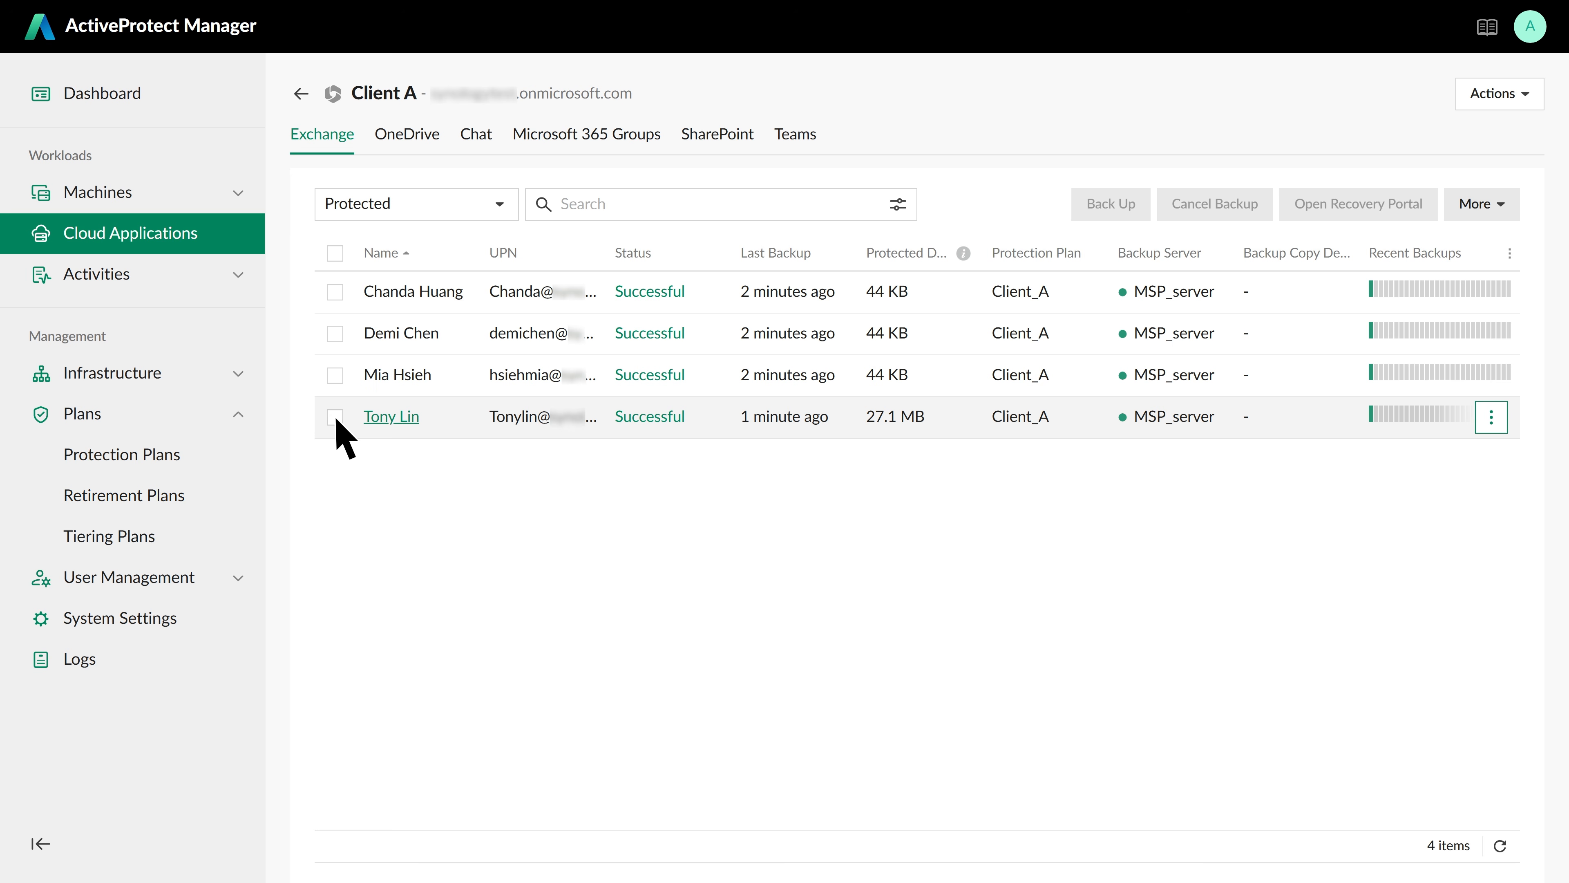
{"action": "left_click", "coordinate": [1491, 418]}
{"action": "left_click", "coordinate": [1500, 492]}
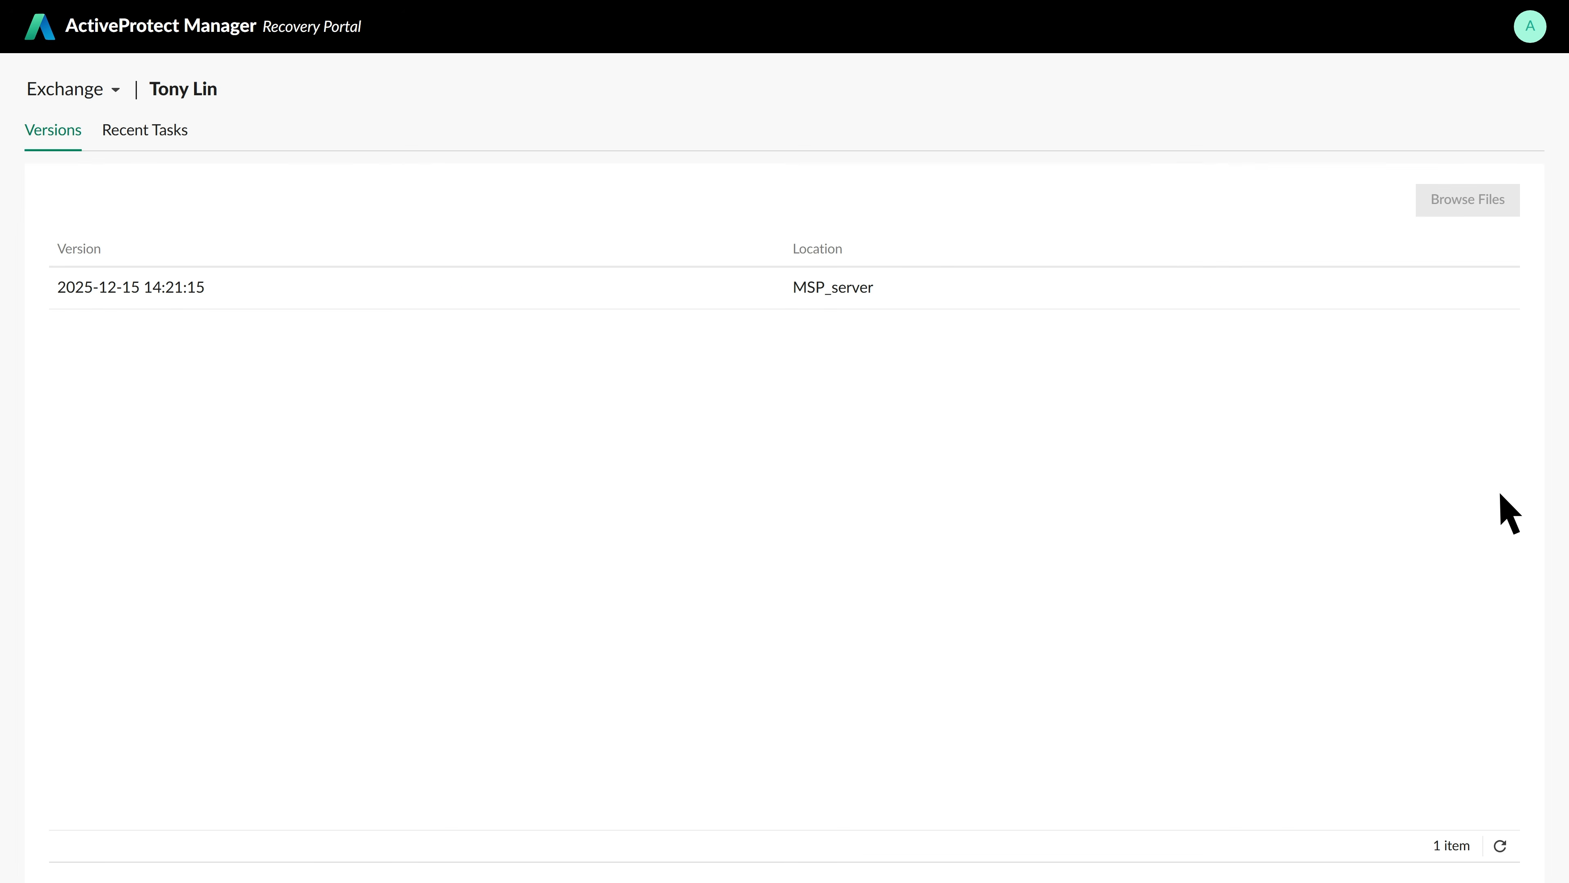
{"action": "left_click", "coordinate": [208, 288]}
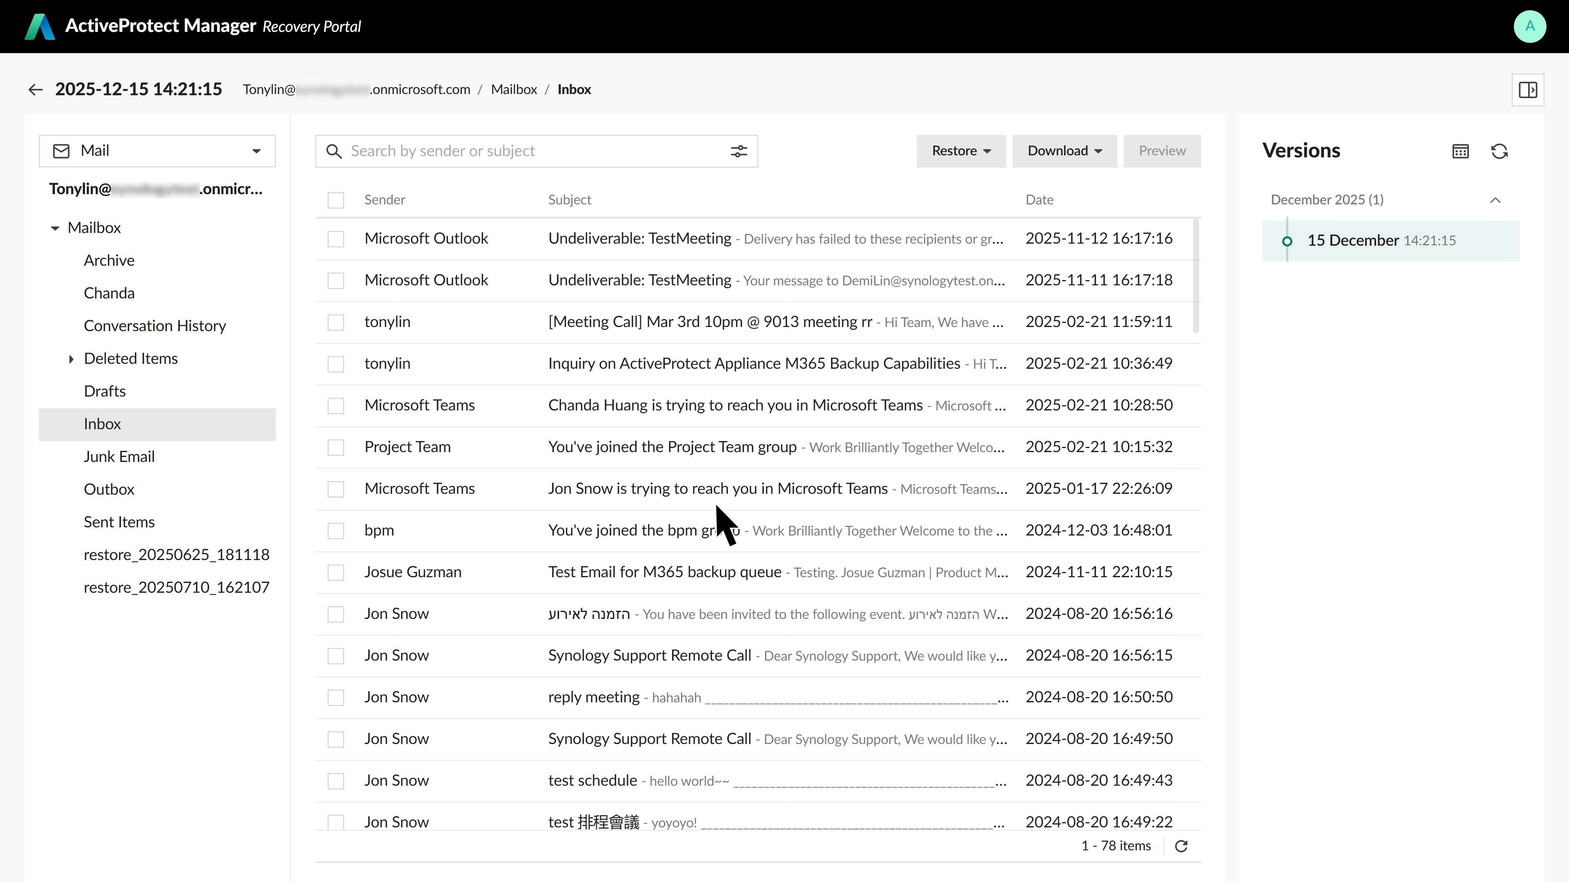
{"action": "left_click", "coordinate": [335, 697]}
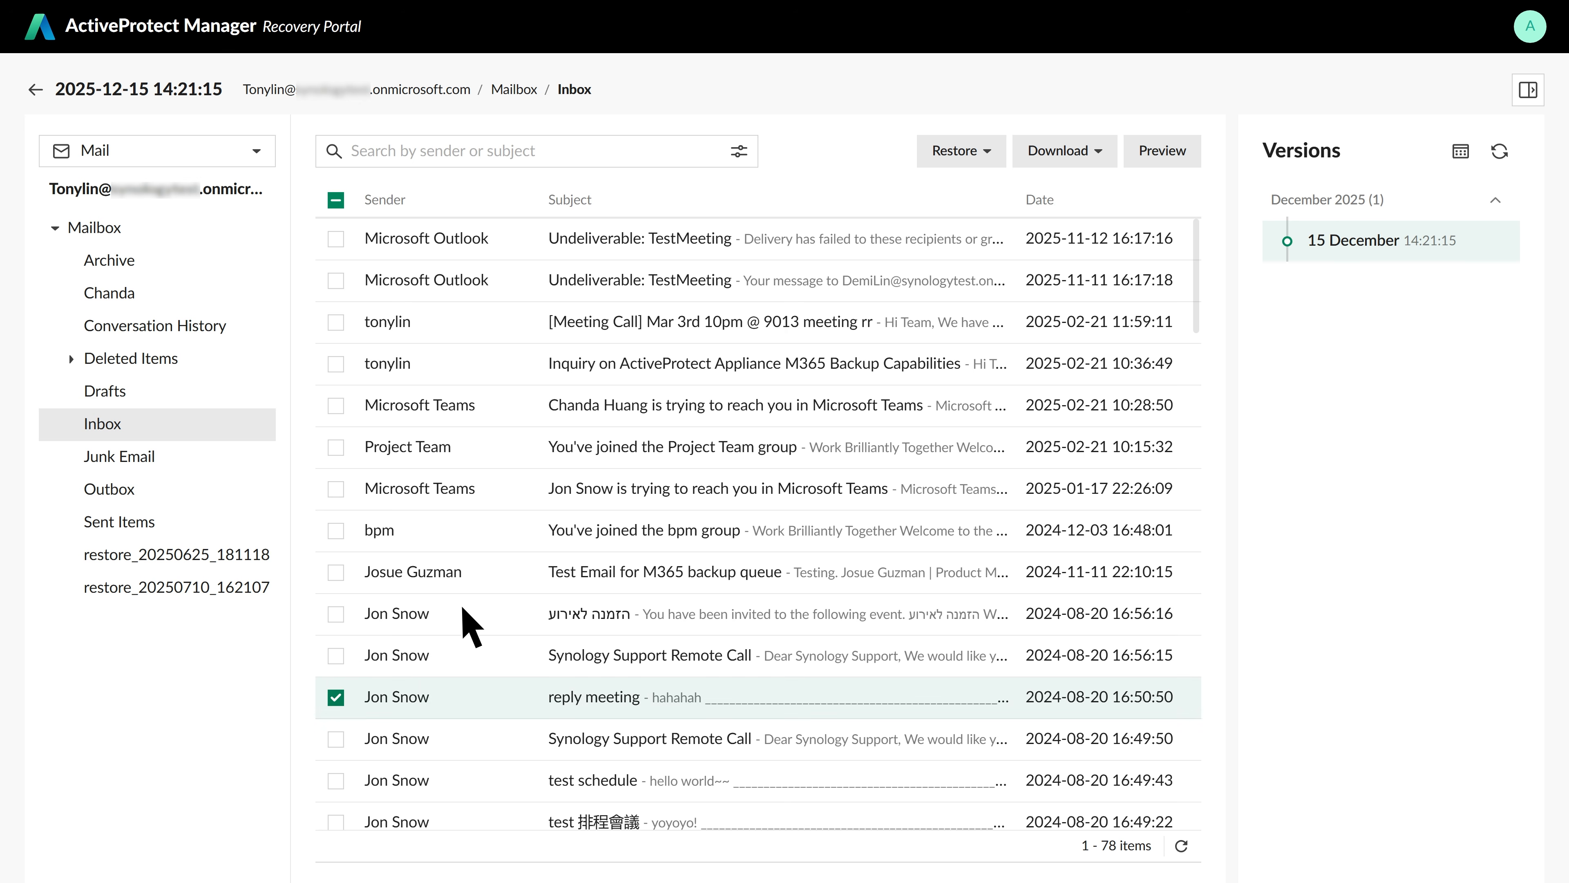
Start downloading the selected email, then cancel the download
{"action": "left_click", "coordinate": [1085, 163]}
{"action": "left_click", "coordinate": [1136, 195]}
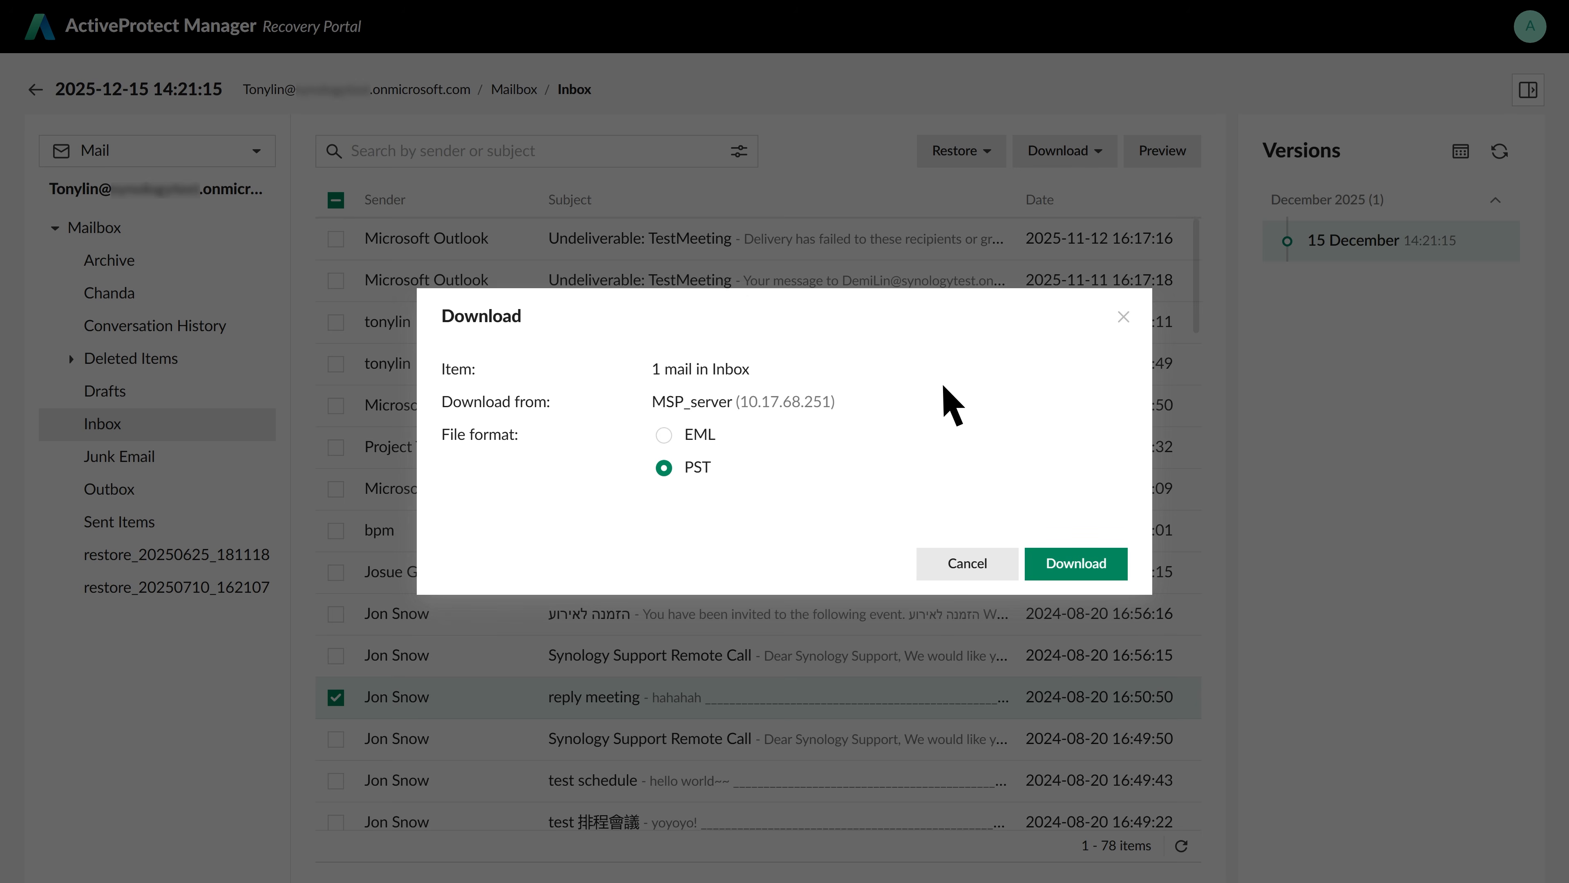
{"action": "left_click", "coordinate": [1121, 317]}
Restore the selected email to its original Inbox and view the restore task's progress
{"action": "left_click", "coordinate": [986, 151]}
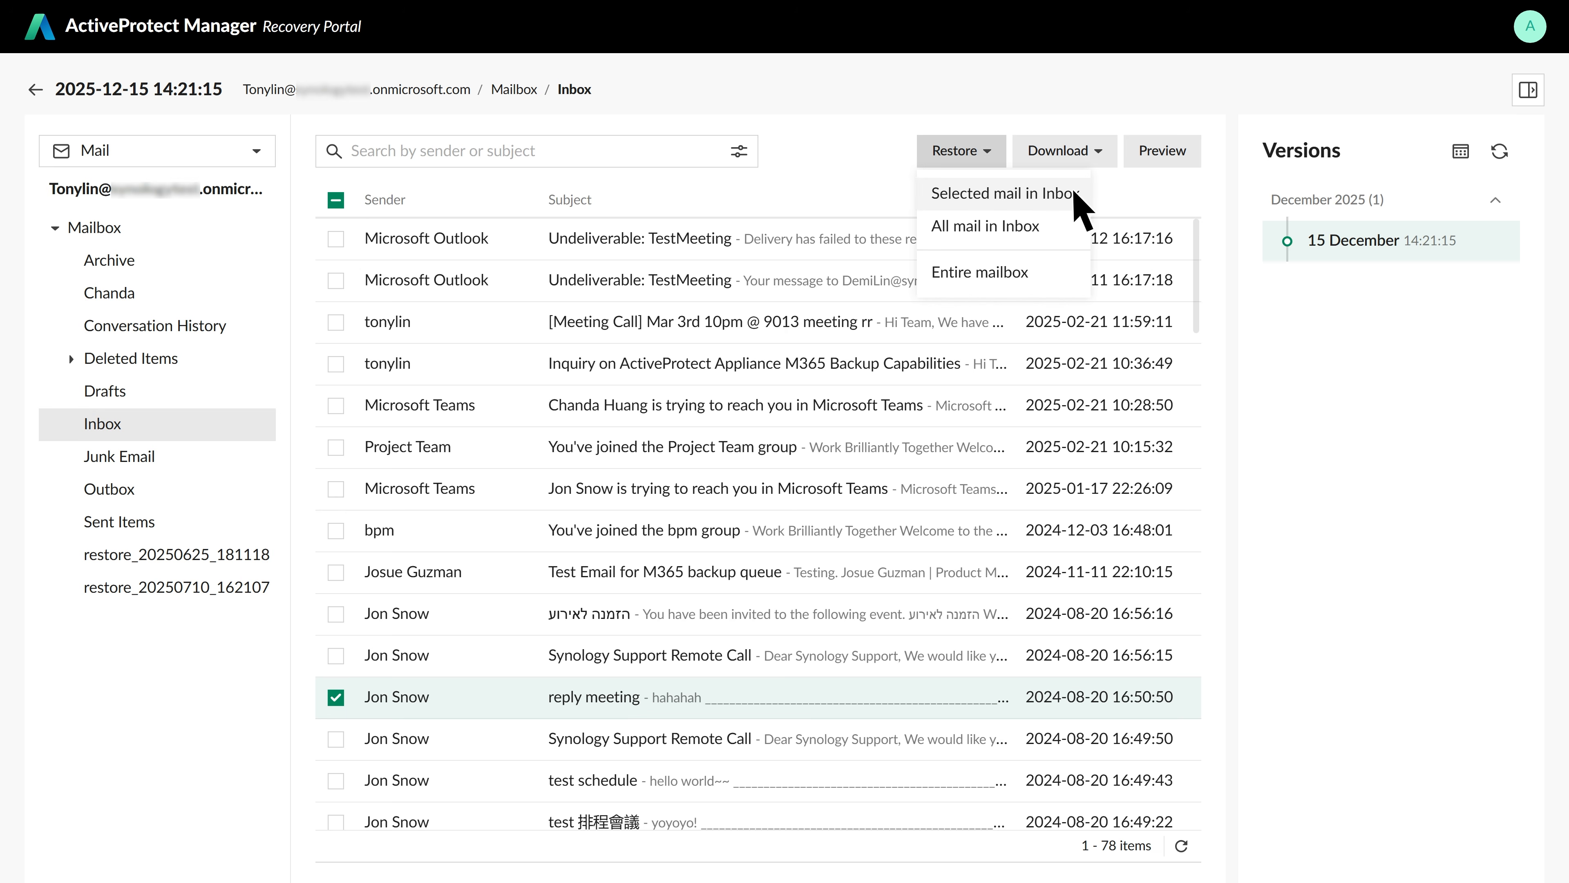
{"action": "left_click", "coordinate": [1085, 196]}
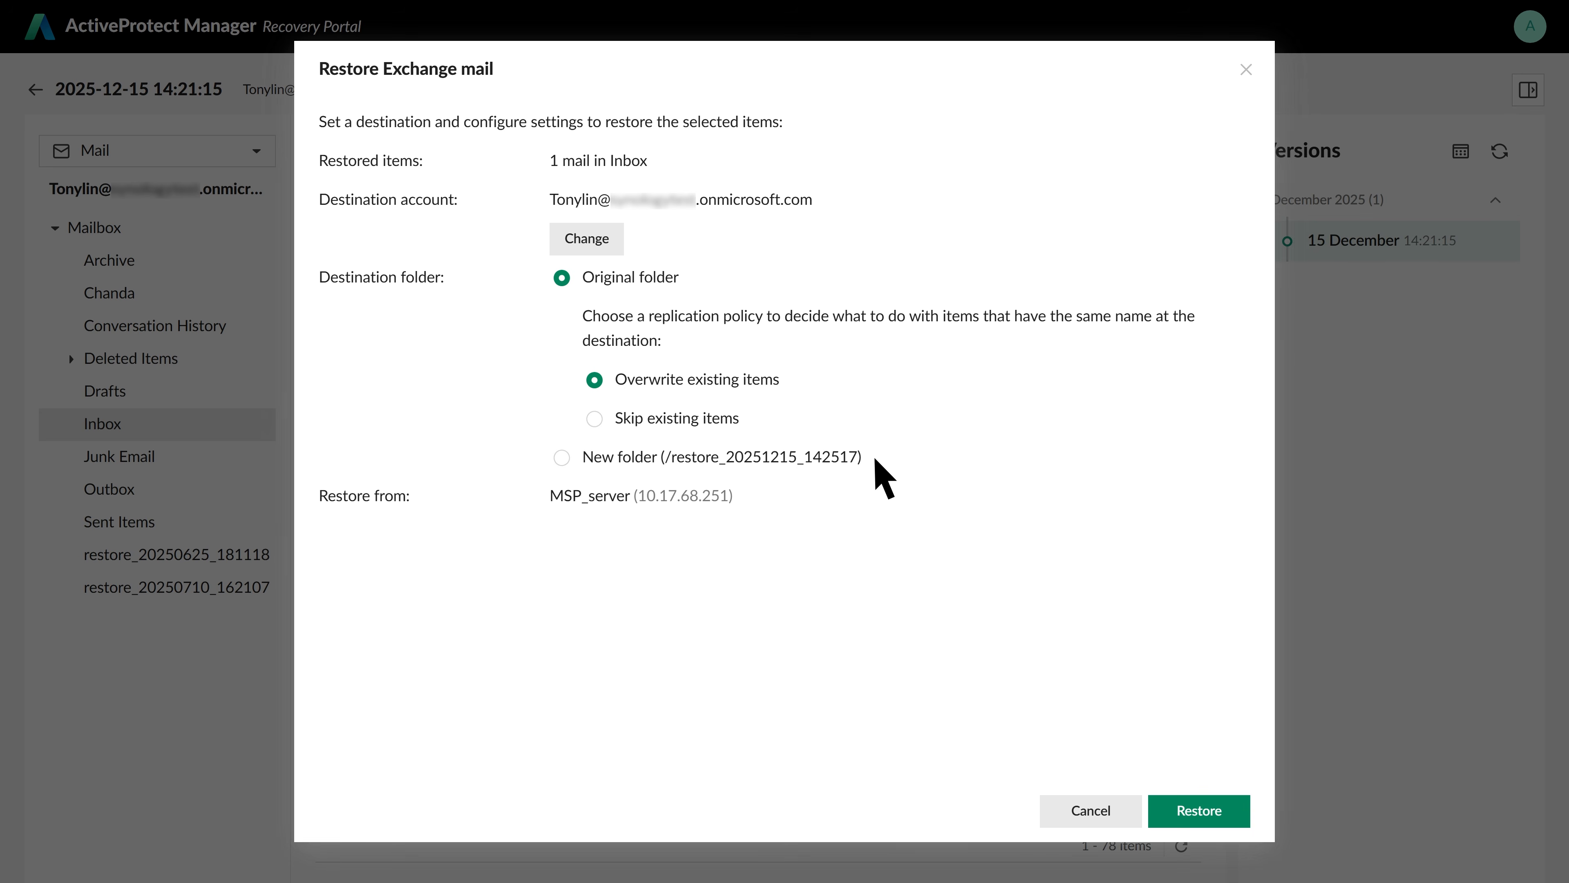
{"action": "left_click", "coordinate": [1233, 816]}
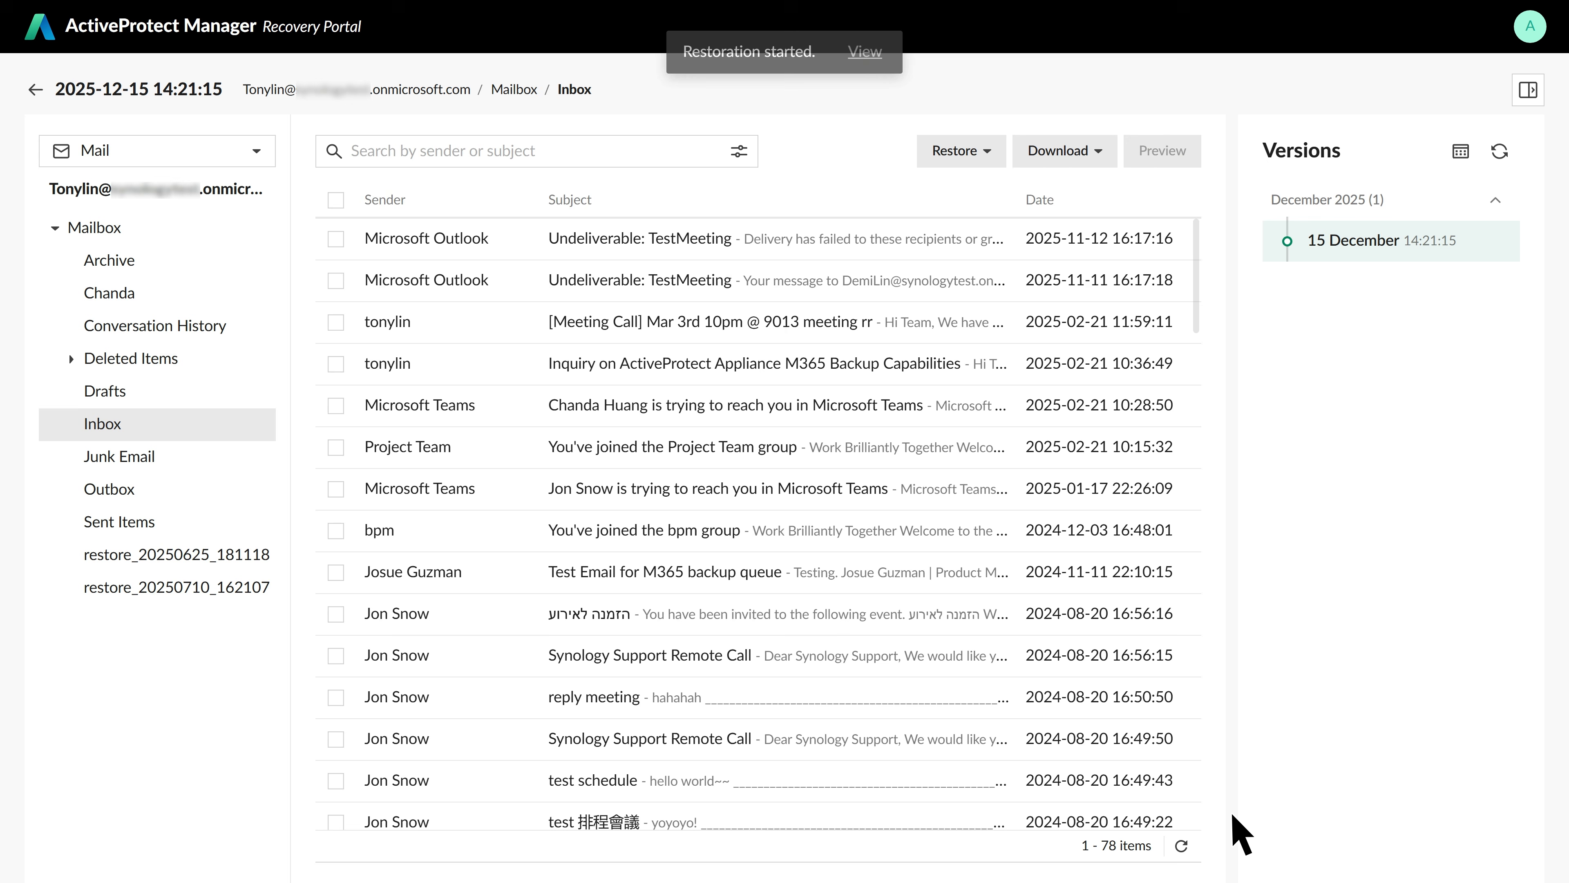
{"action": "left_click", "coordinate": [865, 52]}
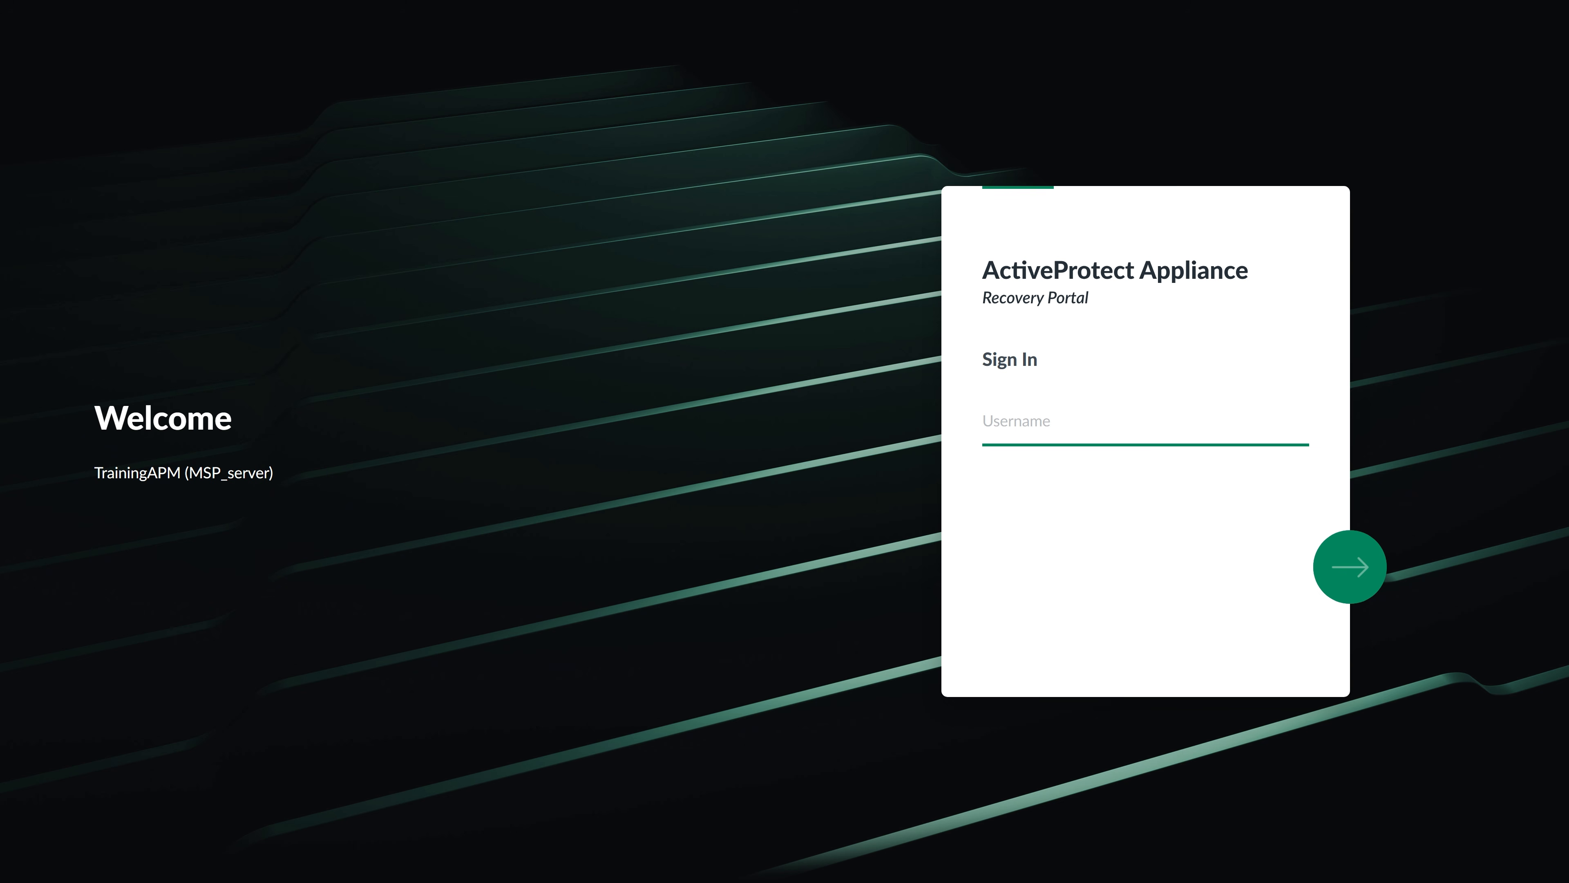
Sign in to the Recovery Portal with the end user's username and password, then browse their OneDrive backup version
{"action": "key", "text": "Return"}
{"action": "type", "text": "••••••••"}
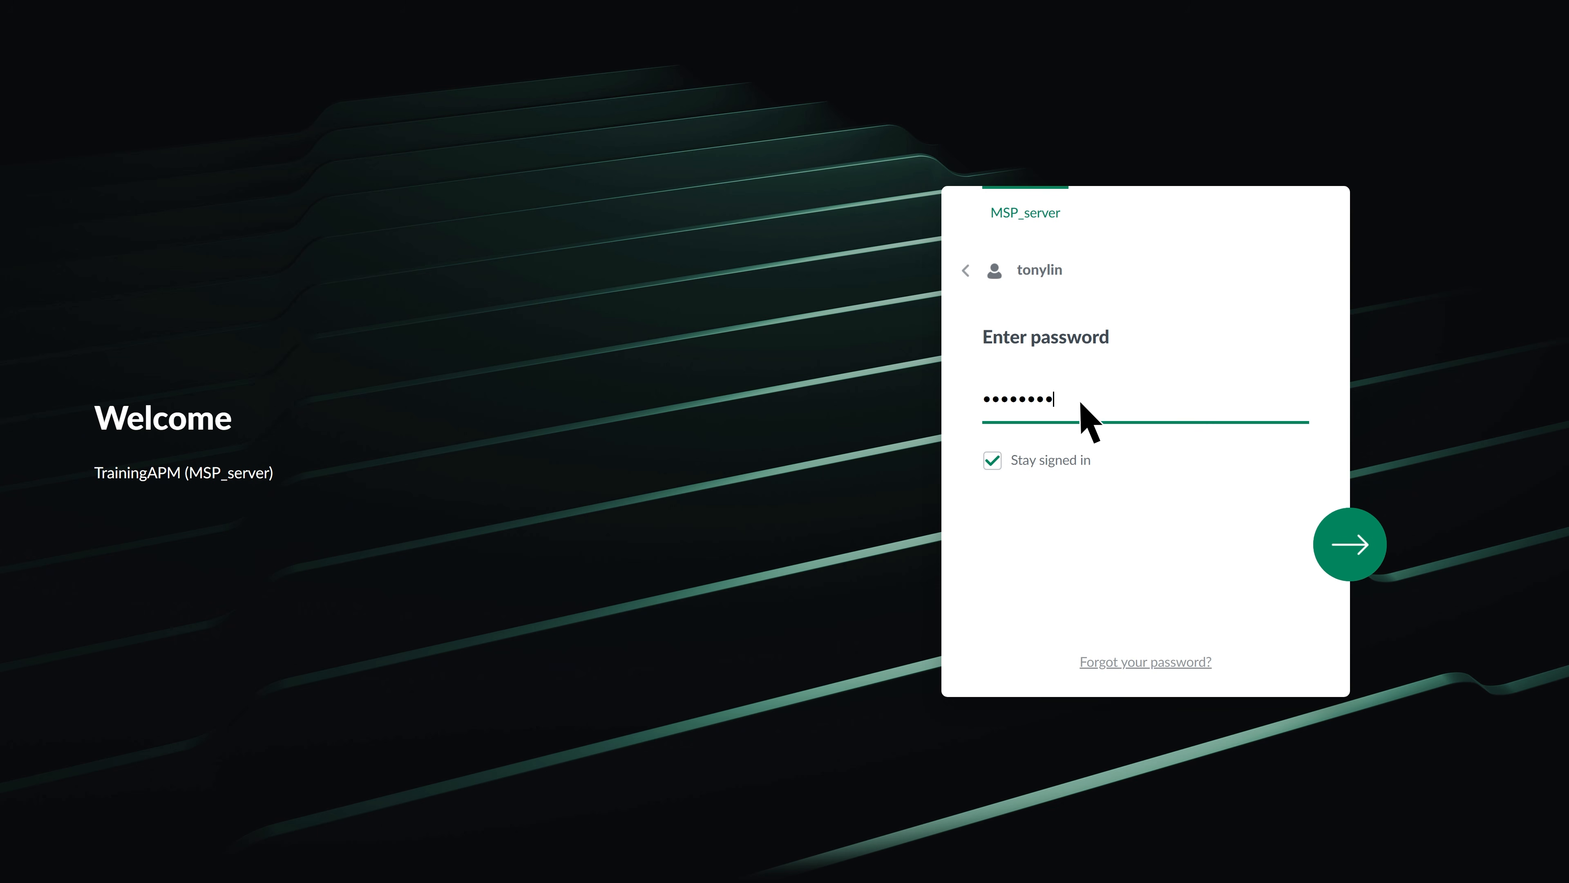
{"action": "key", "text": "Return"}
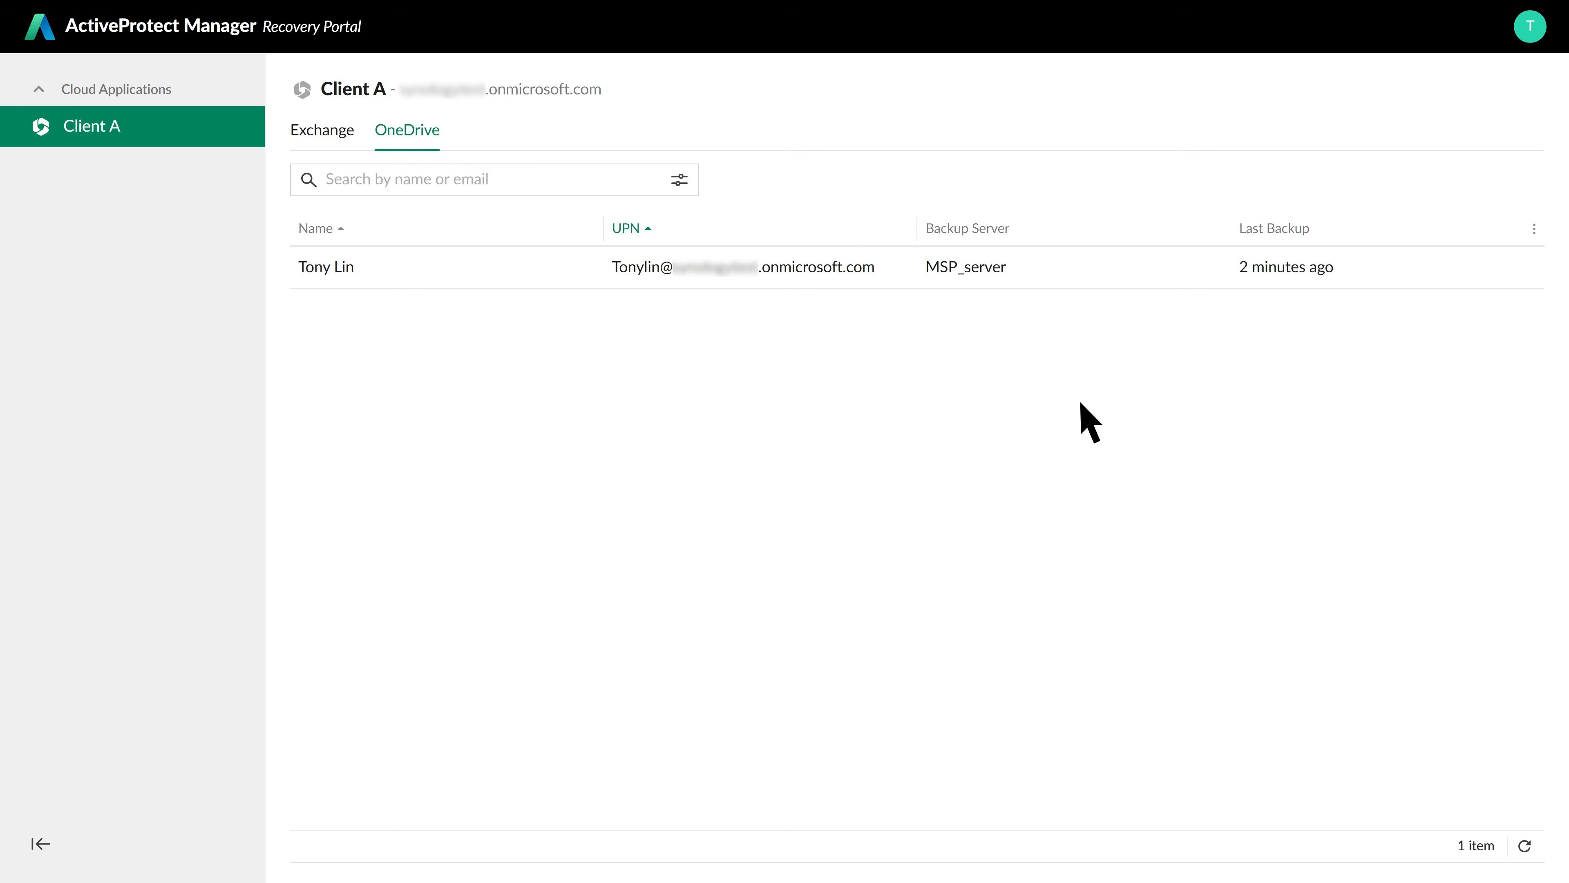
{"action": "left_click", "coordinate": [1027, 270]}
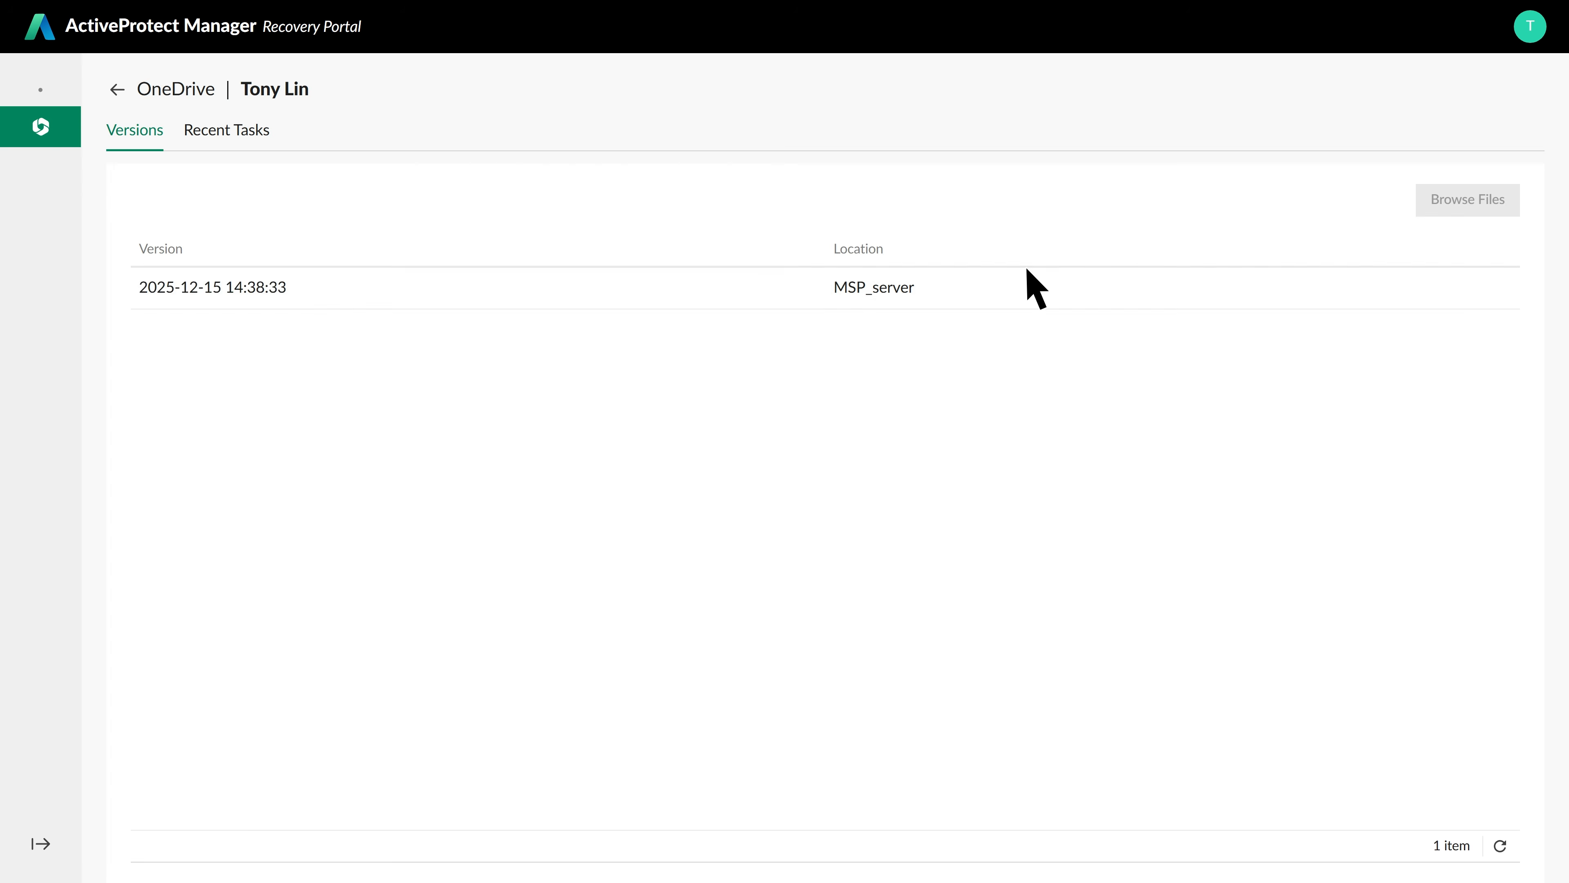
{"action": "left_click", "coordinate": [1027, 293]}
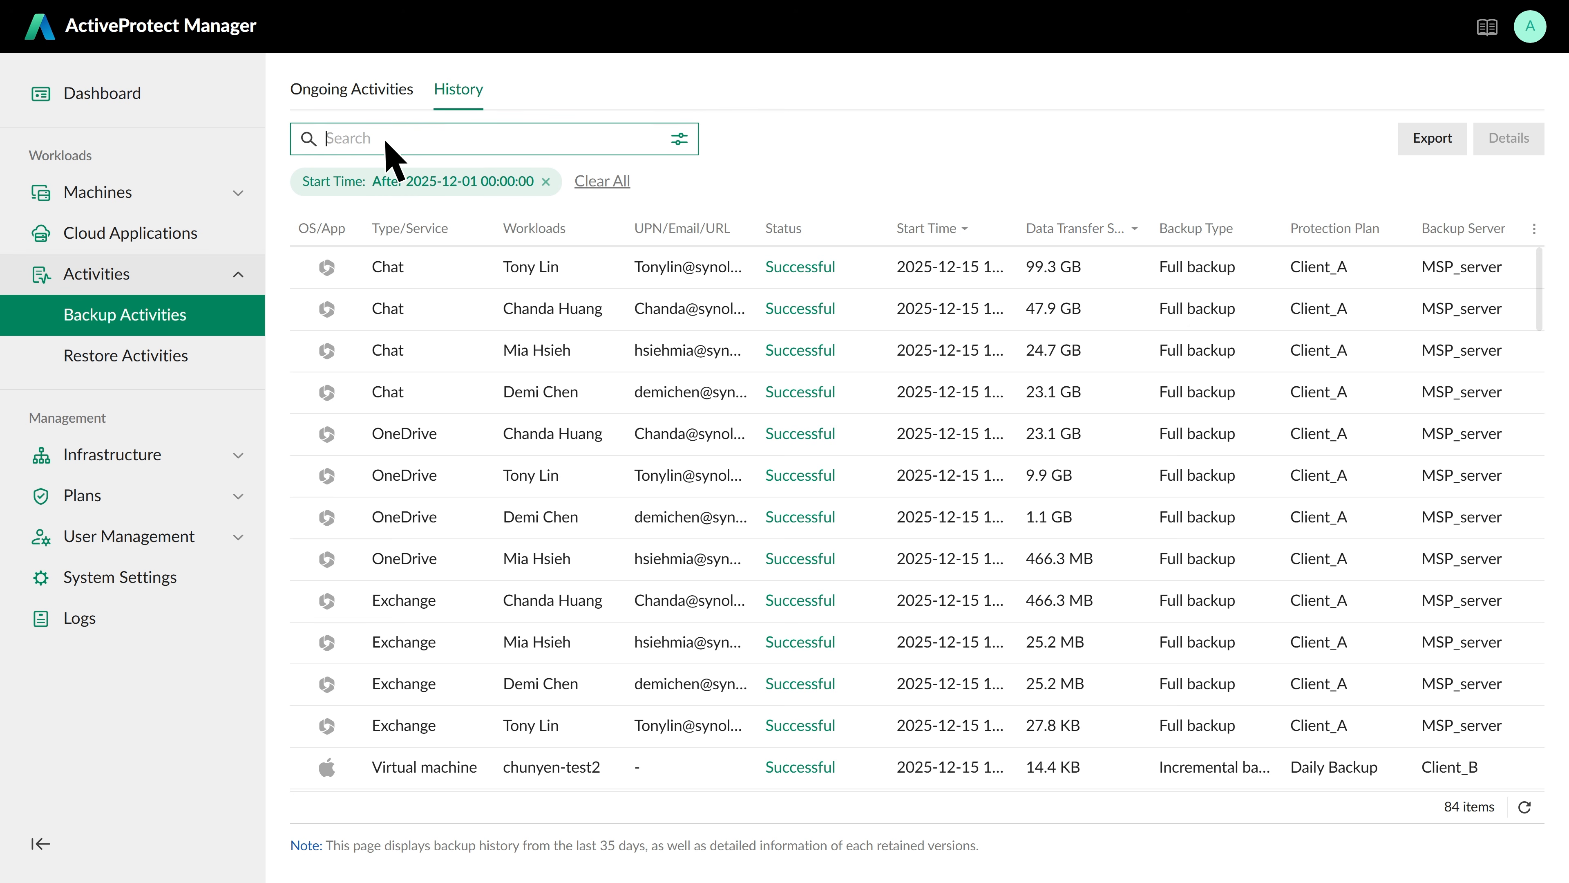
Search the History tab for 'Client_A' to show only its 12 backup entries
{"action": "type", "text": "Client_A"}
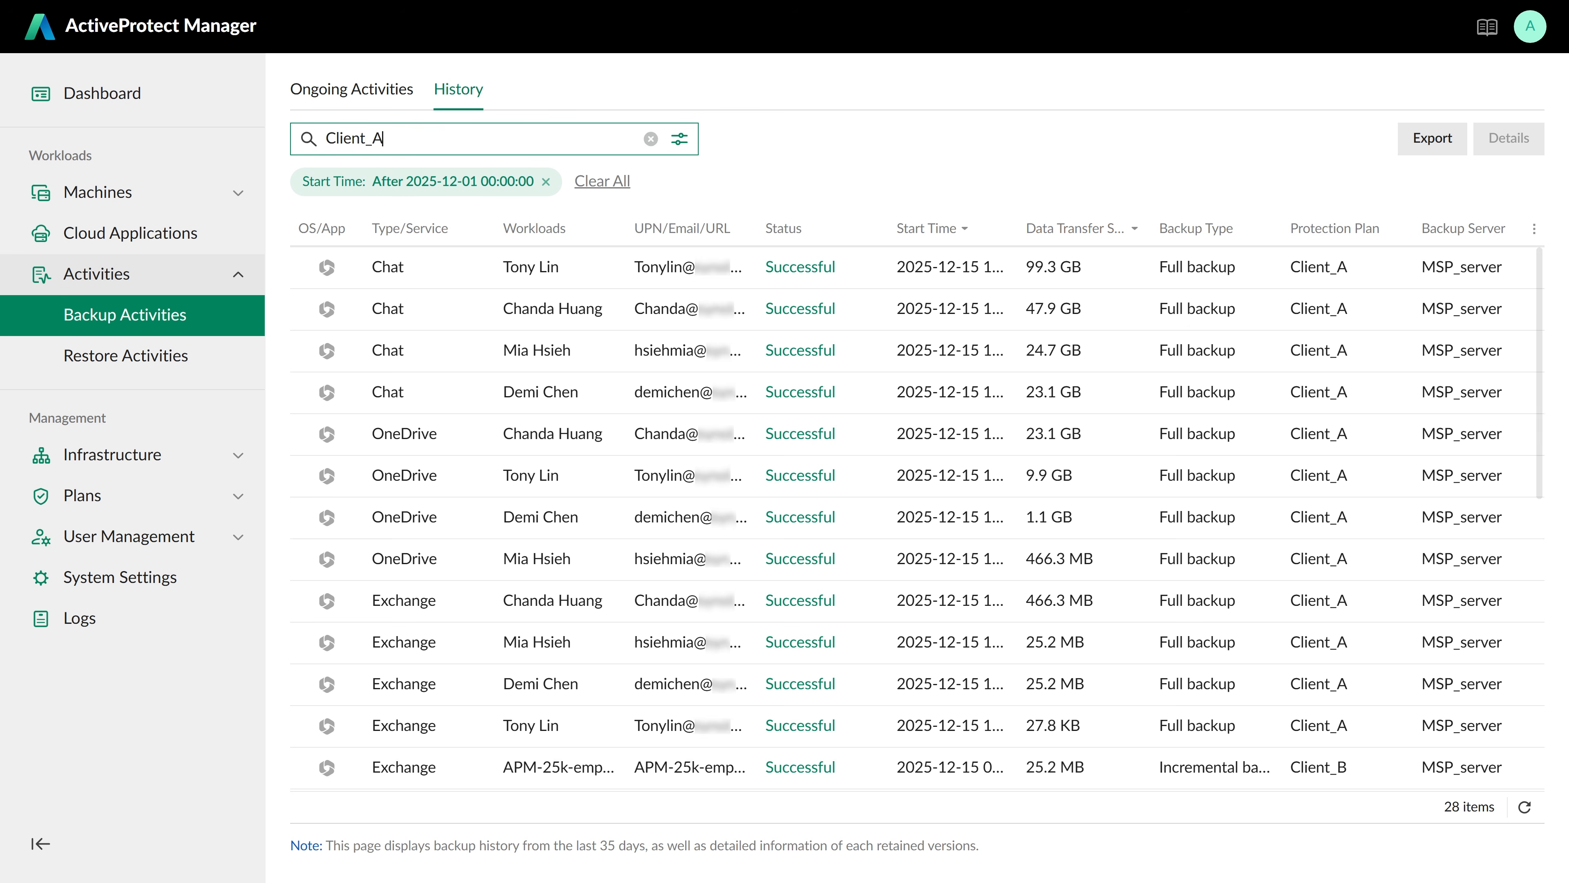
{"action": "key", "text": "Return"}
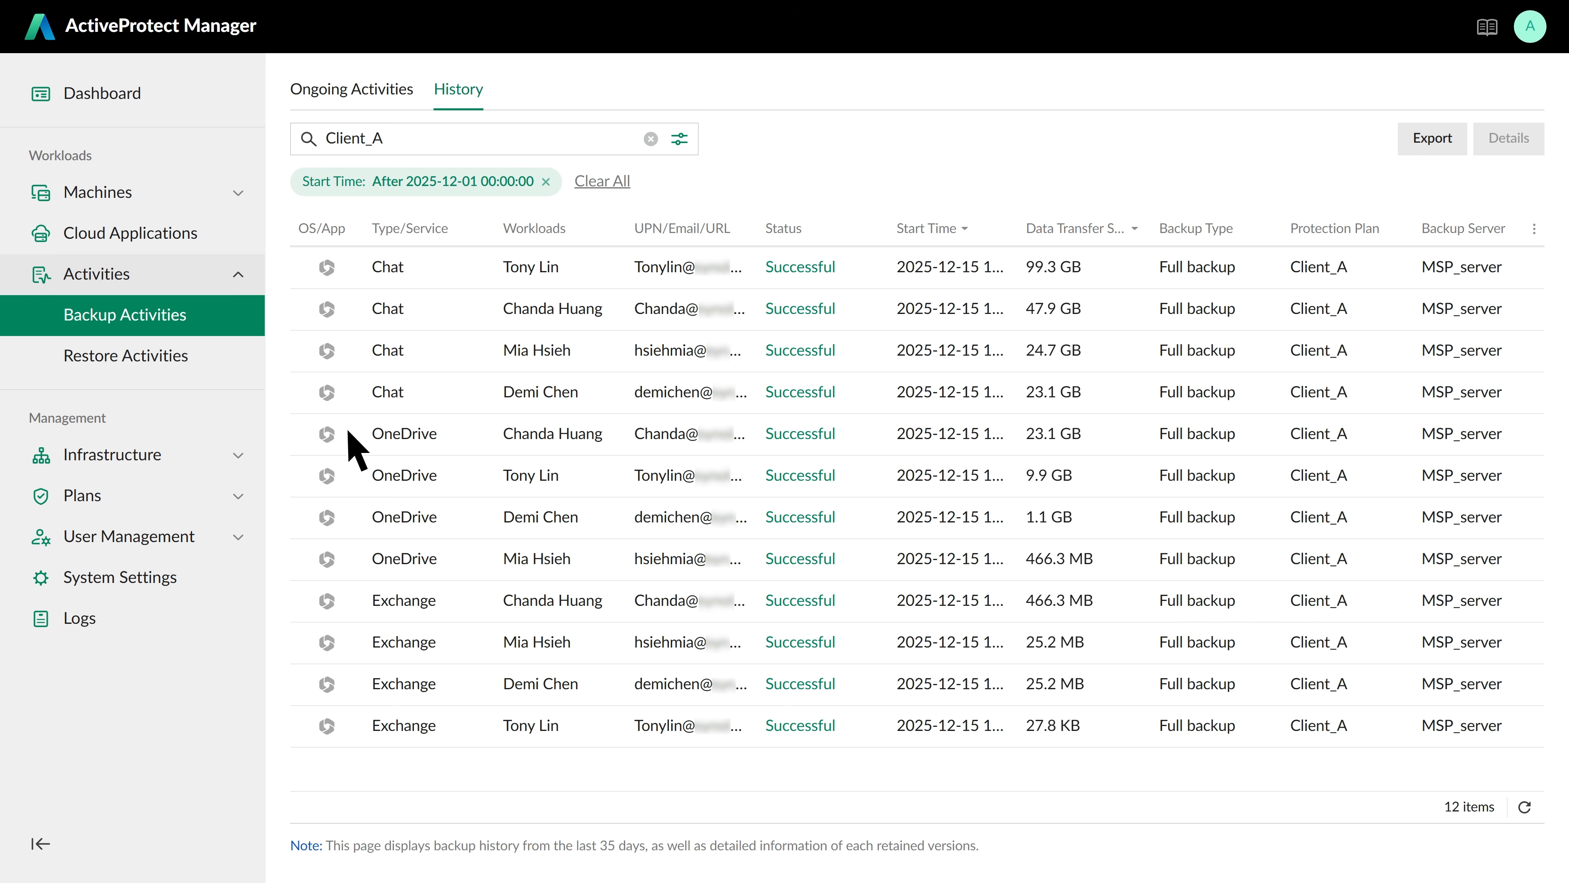
Confirm Tiering_demo is the connected remote storage target, then view the empty Tiering Plans list
{"action": "left_click", "coordinate": [239, 458]}
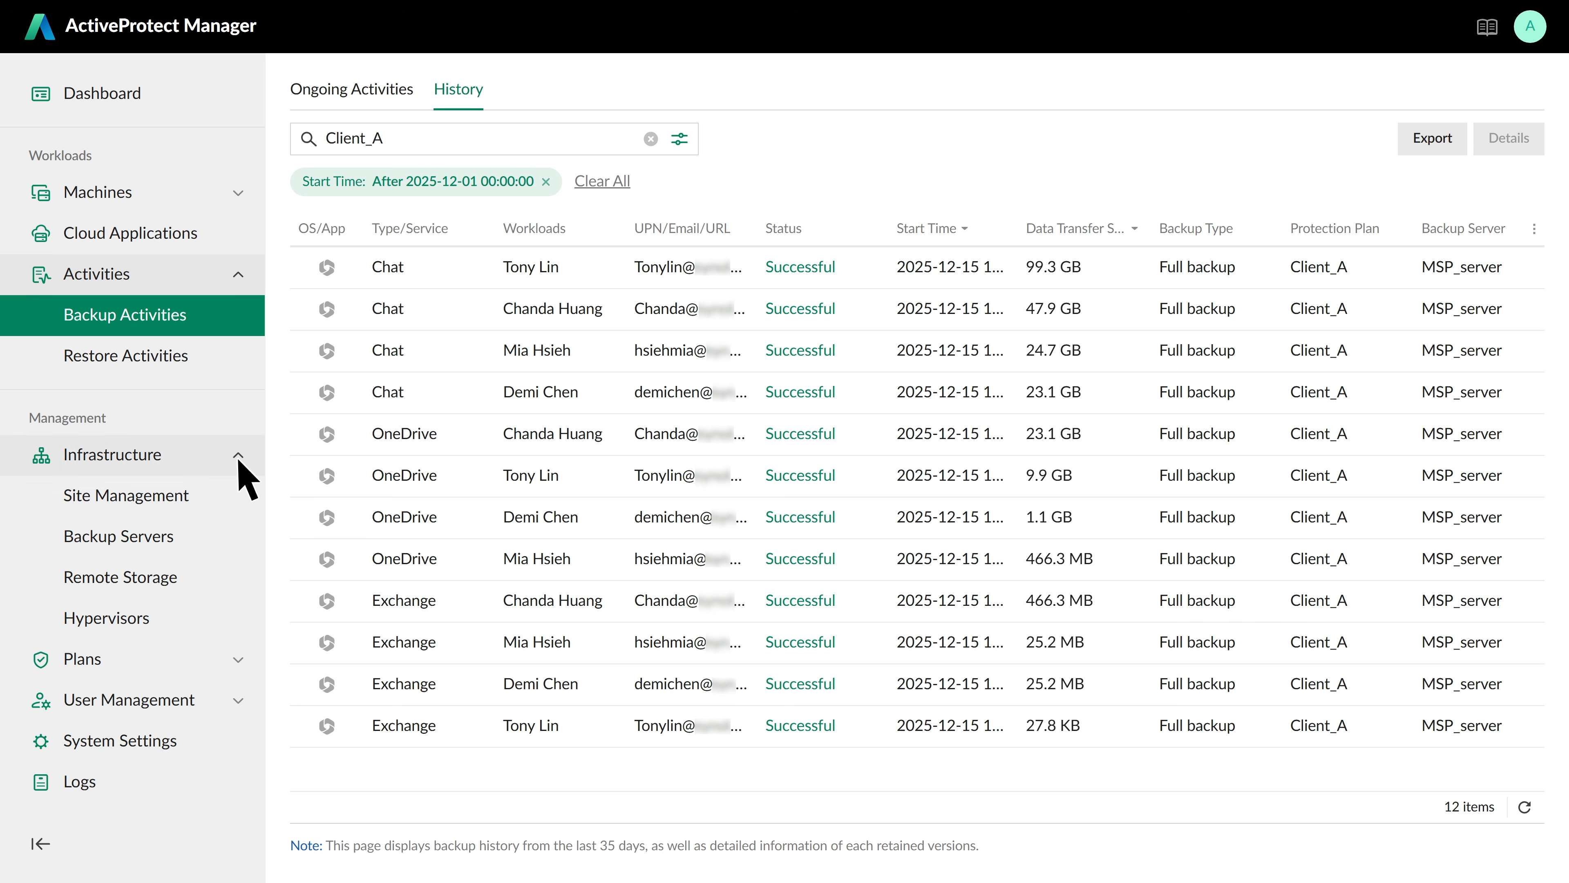
{"action": "left_click", "coordinate": [198, 577]}
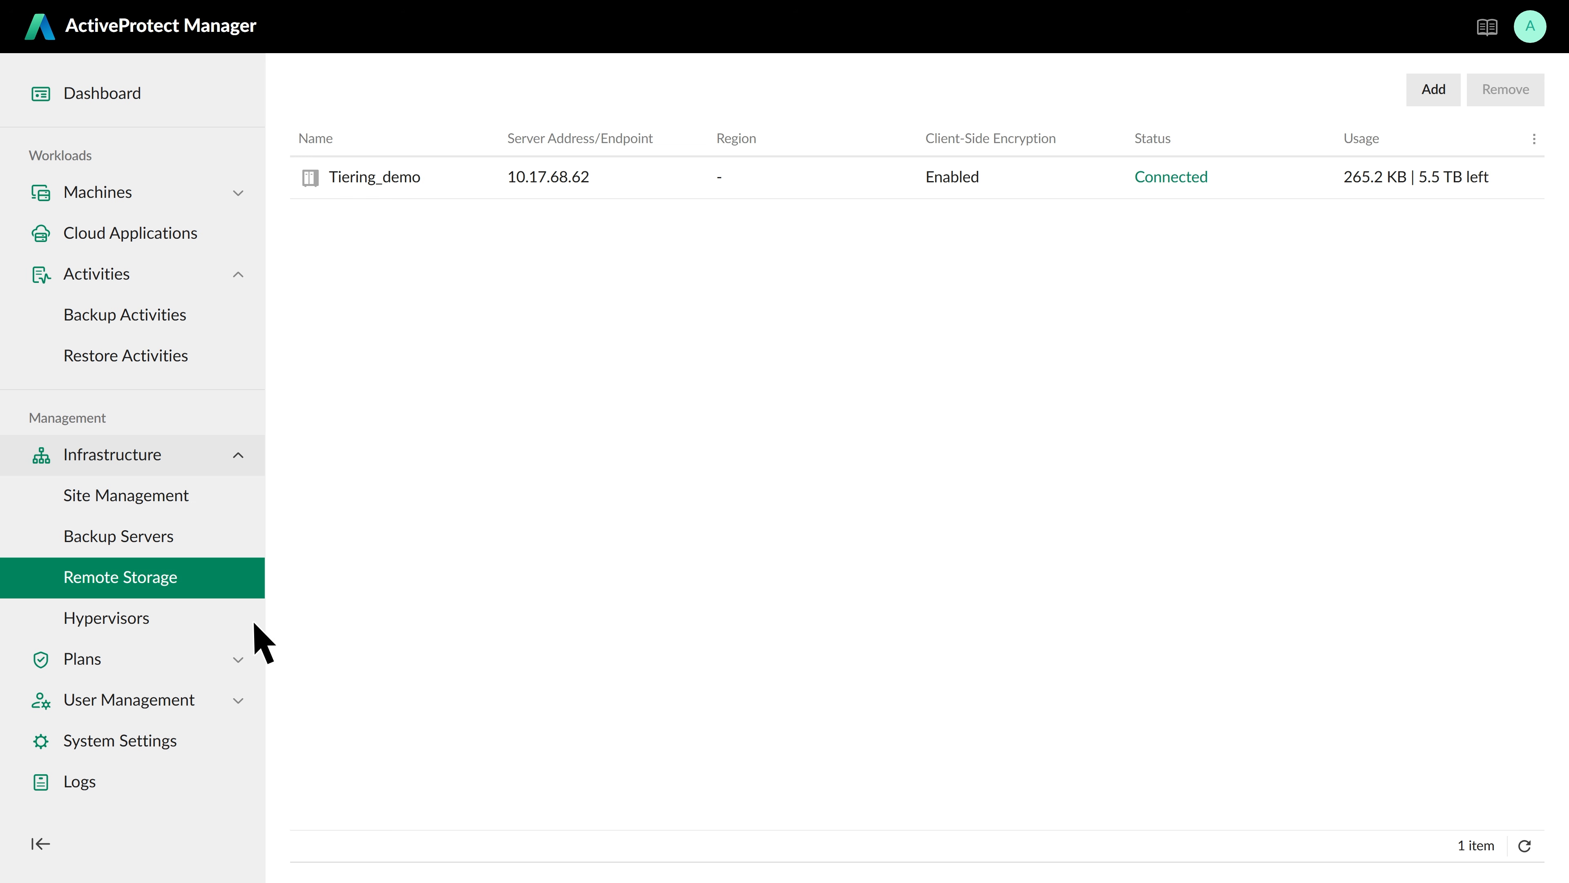
{"action": "left_click", "coordinate": [238, 658]}
{"action": "left_click", "coordinate": [177, 784]}
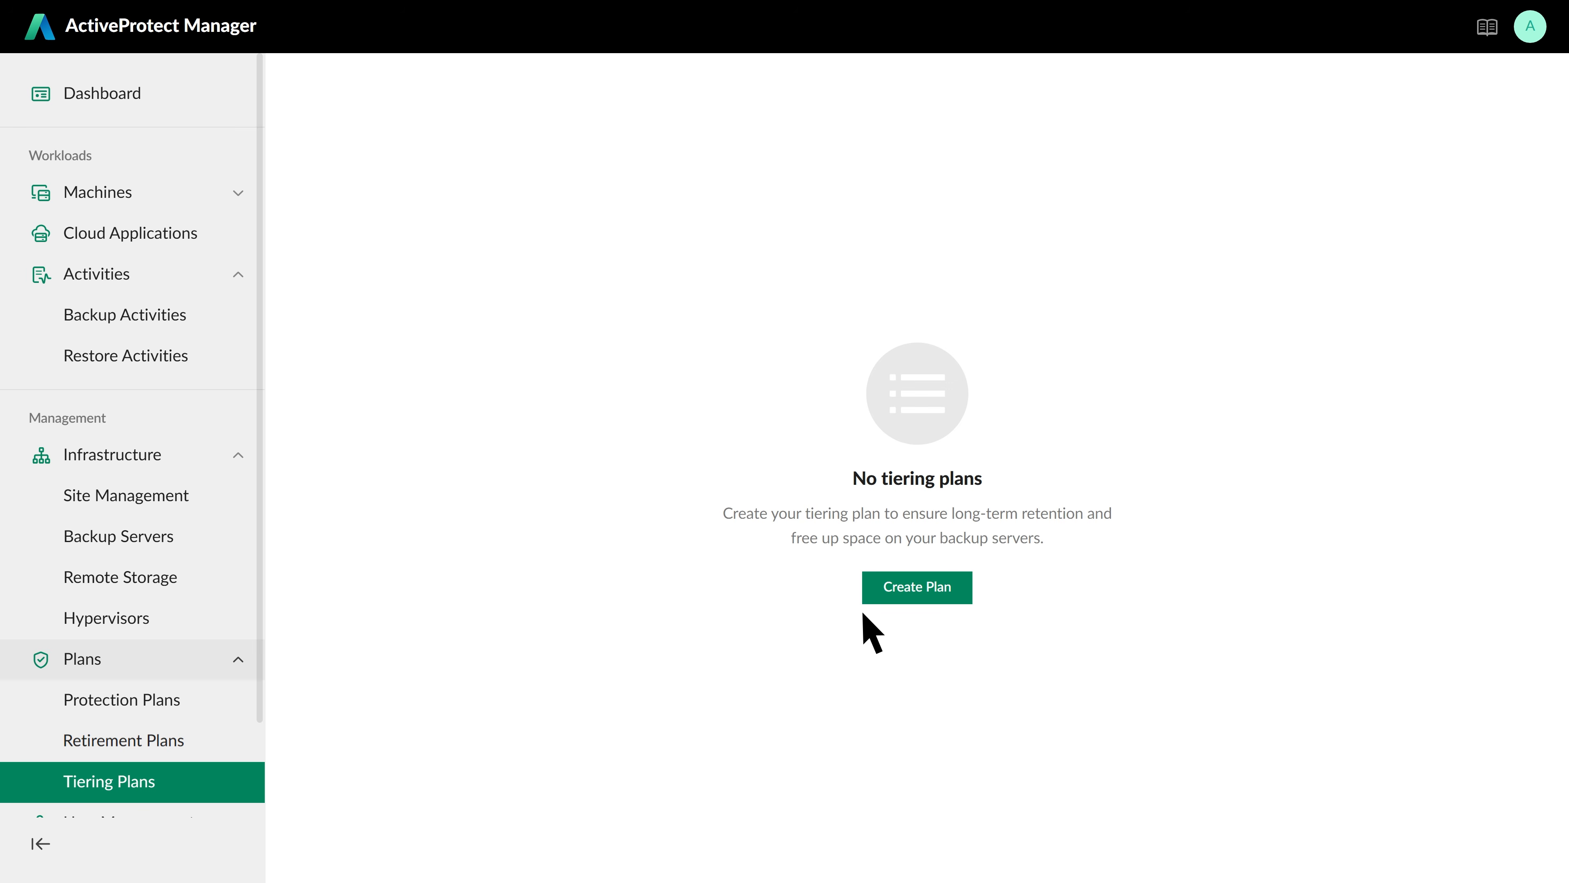
Add tiering plan demo_7days with Tier after changed from 30 to 7 days, destination Tiering_demo
{"action": "left_click", "coordinate": [955, 588]}
{"action": "left_click", "coordinate": [851, 277]}
{"action": "type", "text": "demo"}
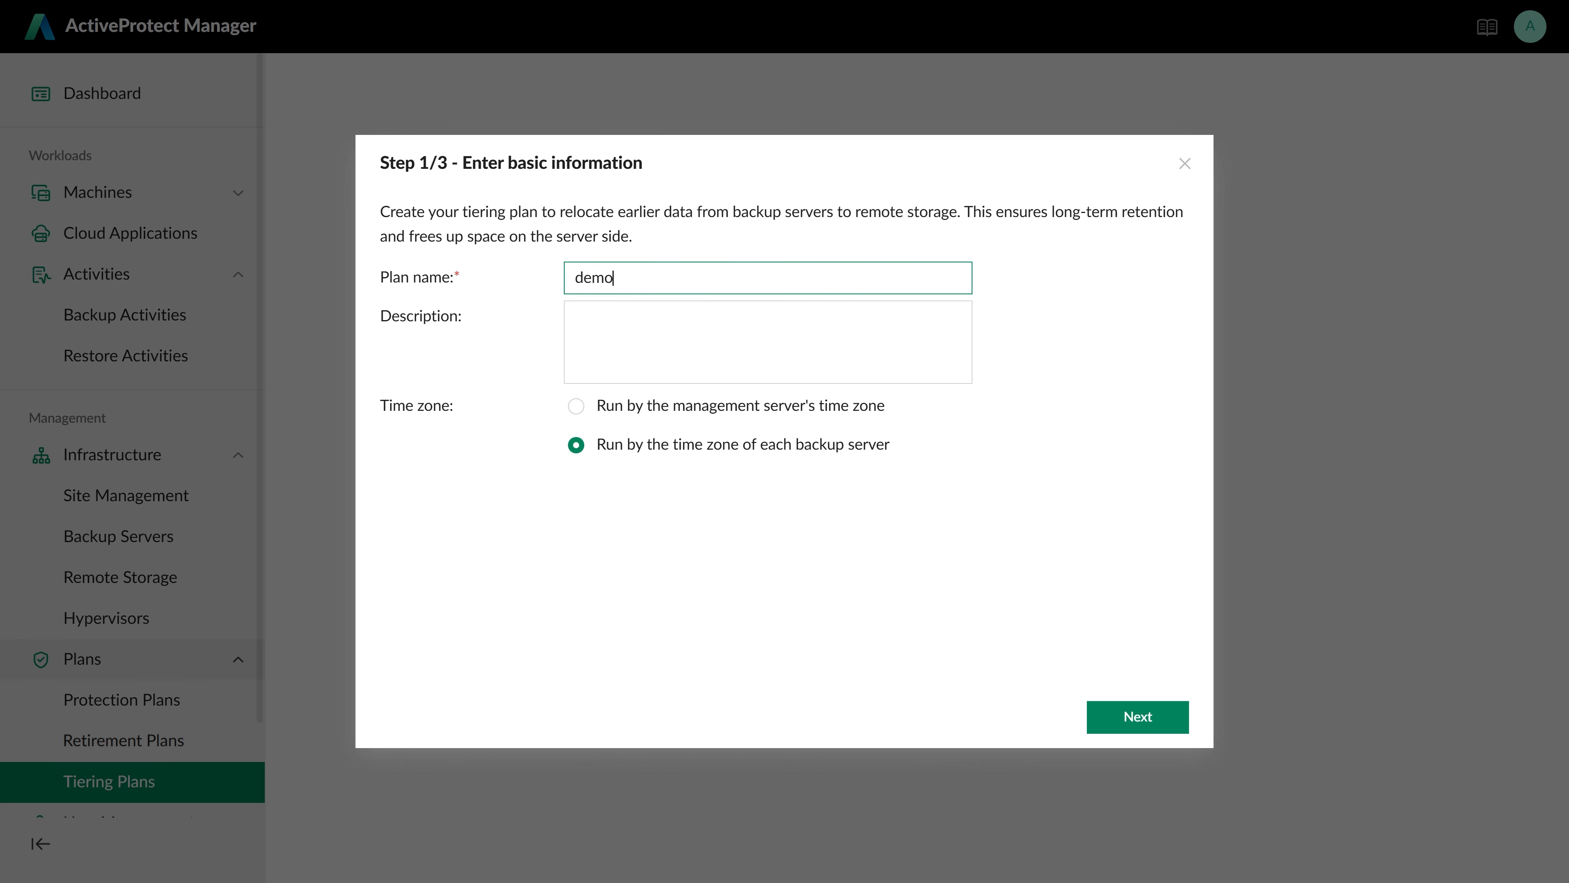
{"action": "type", "text": "_7days"}
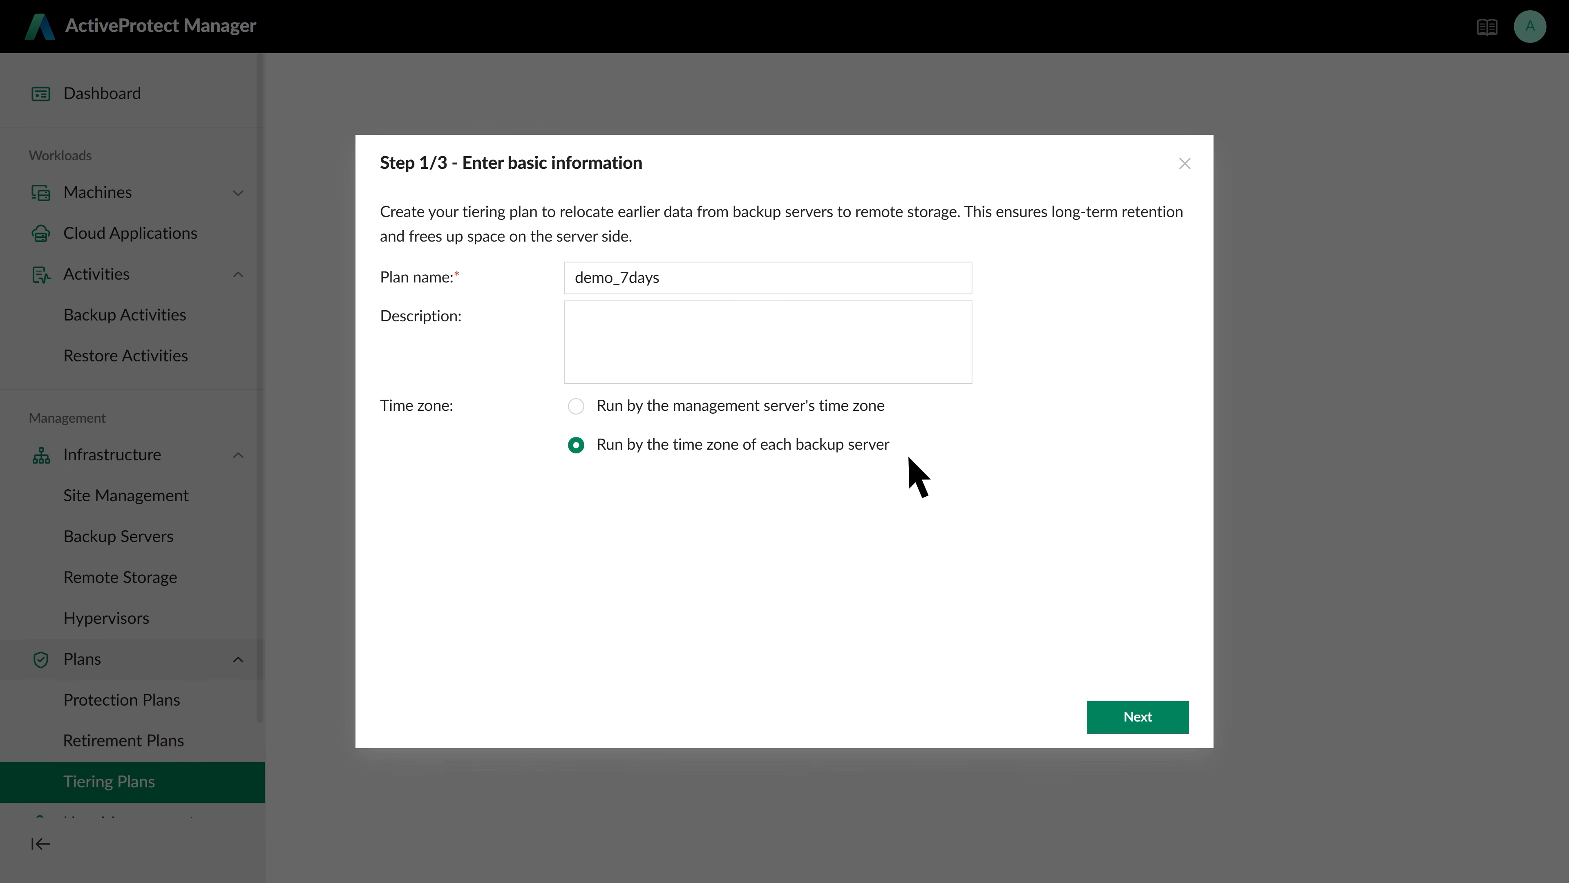
{"action": "left_click", "coordinate": [1161, 721]}
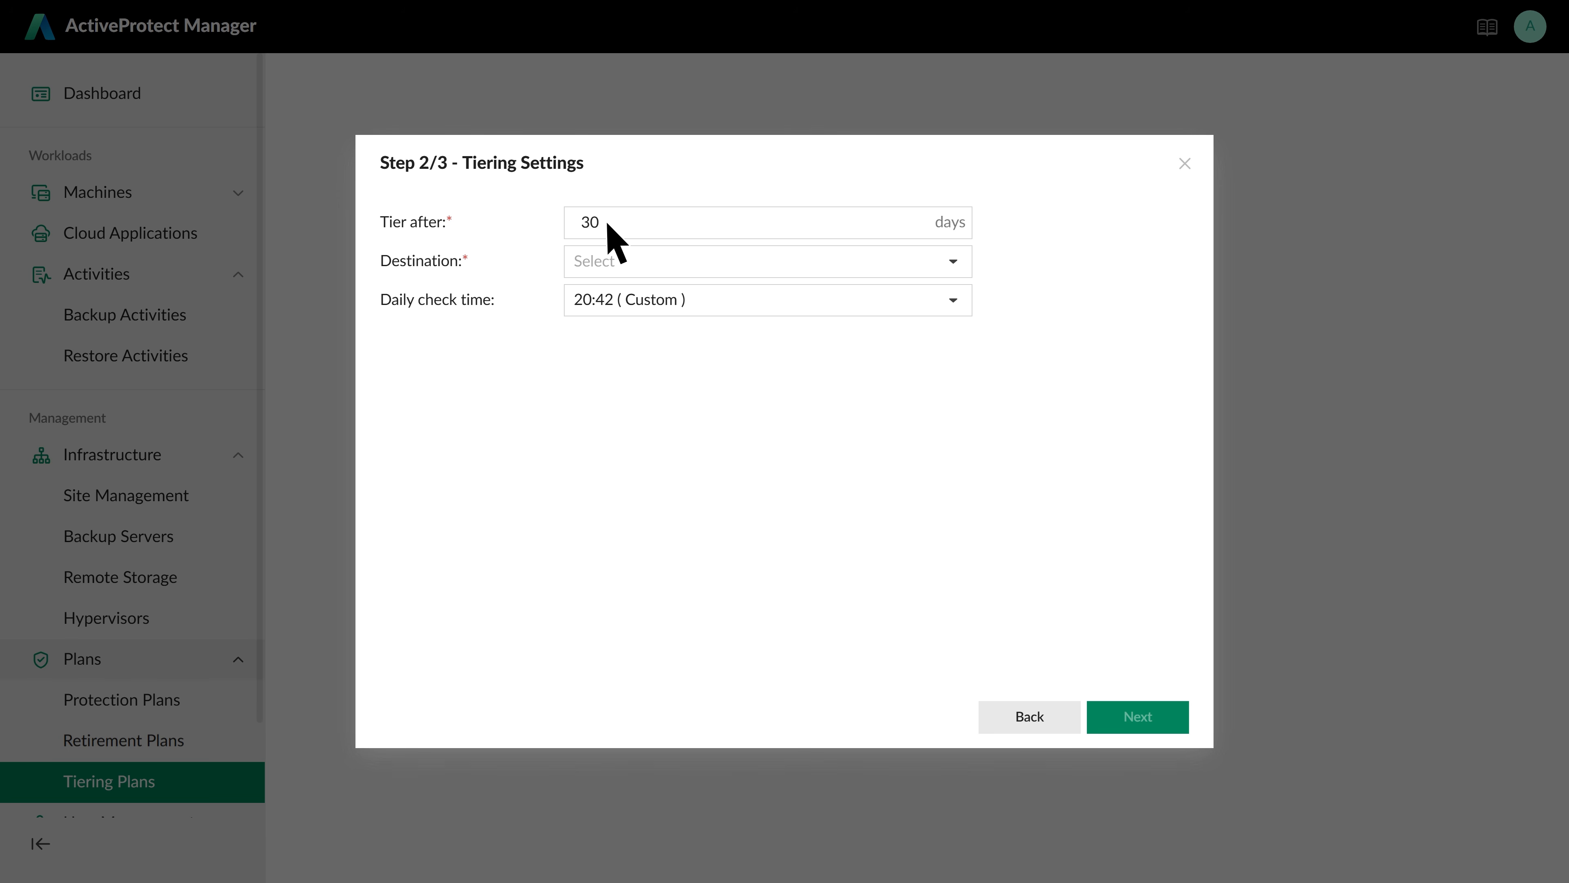
{"action": "double_click", "coordinate": [591, 223]}
{"action": "type", "text": "7"}
{"action": "left_click", "coordinate": [711, 262]}
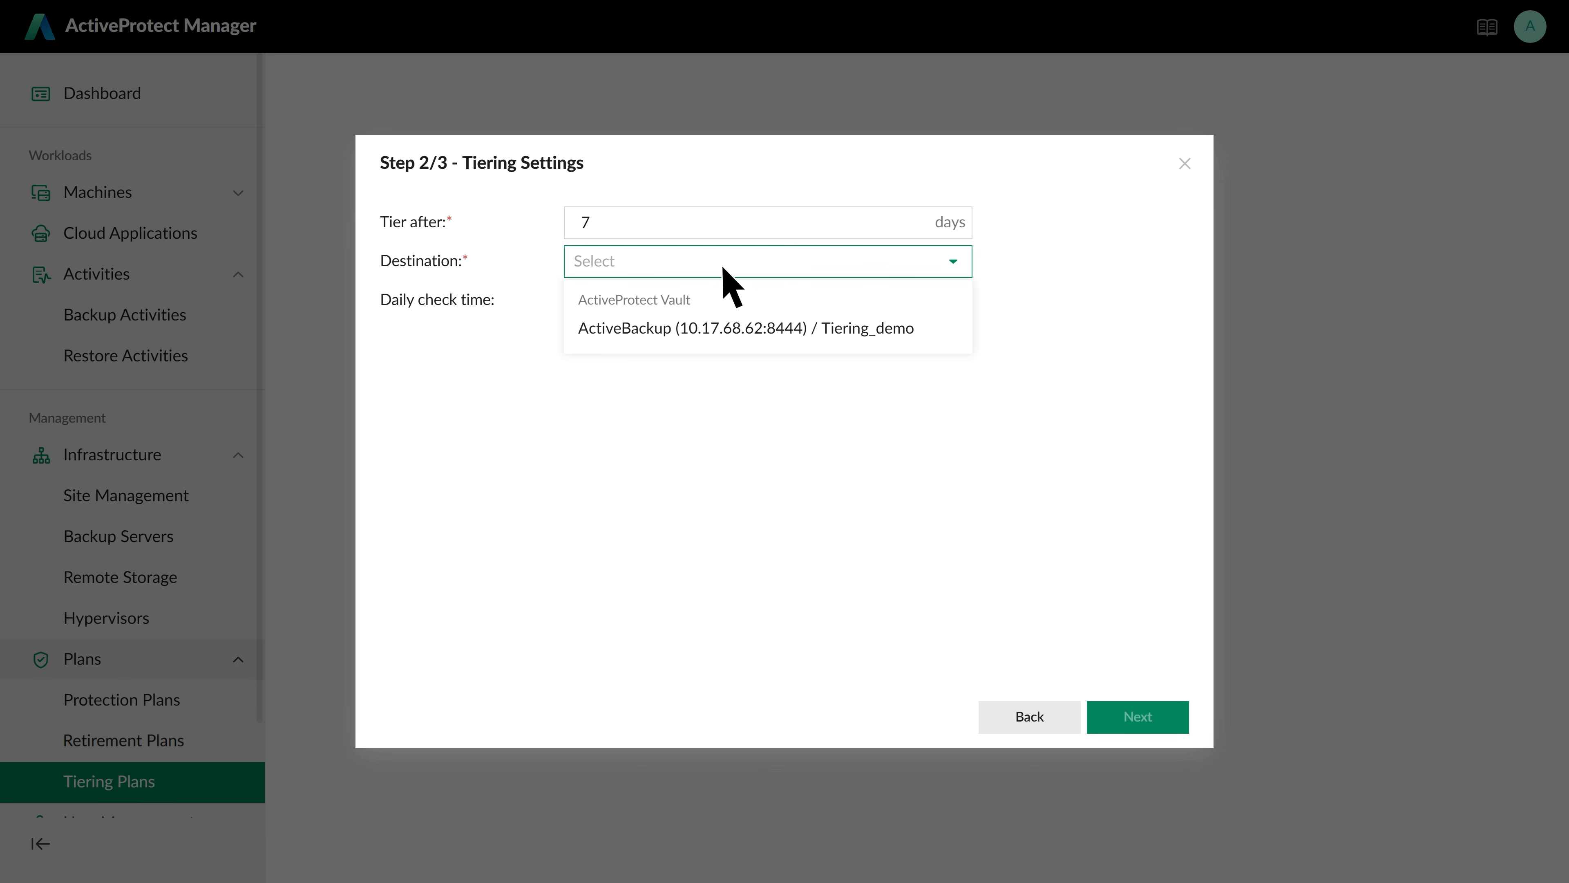
{"action": "left_click", "coordinate": [769, 329]}
{"action": "left_click", "coordinate": [1161, 719]}
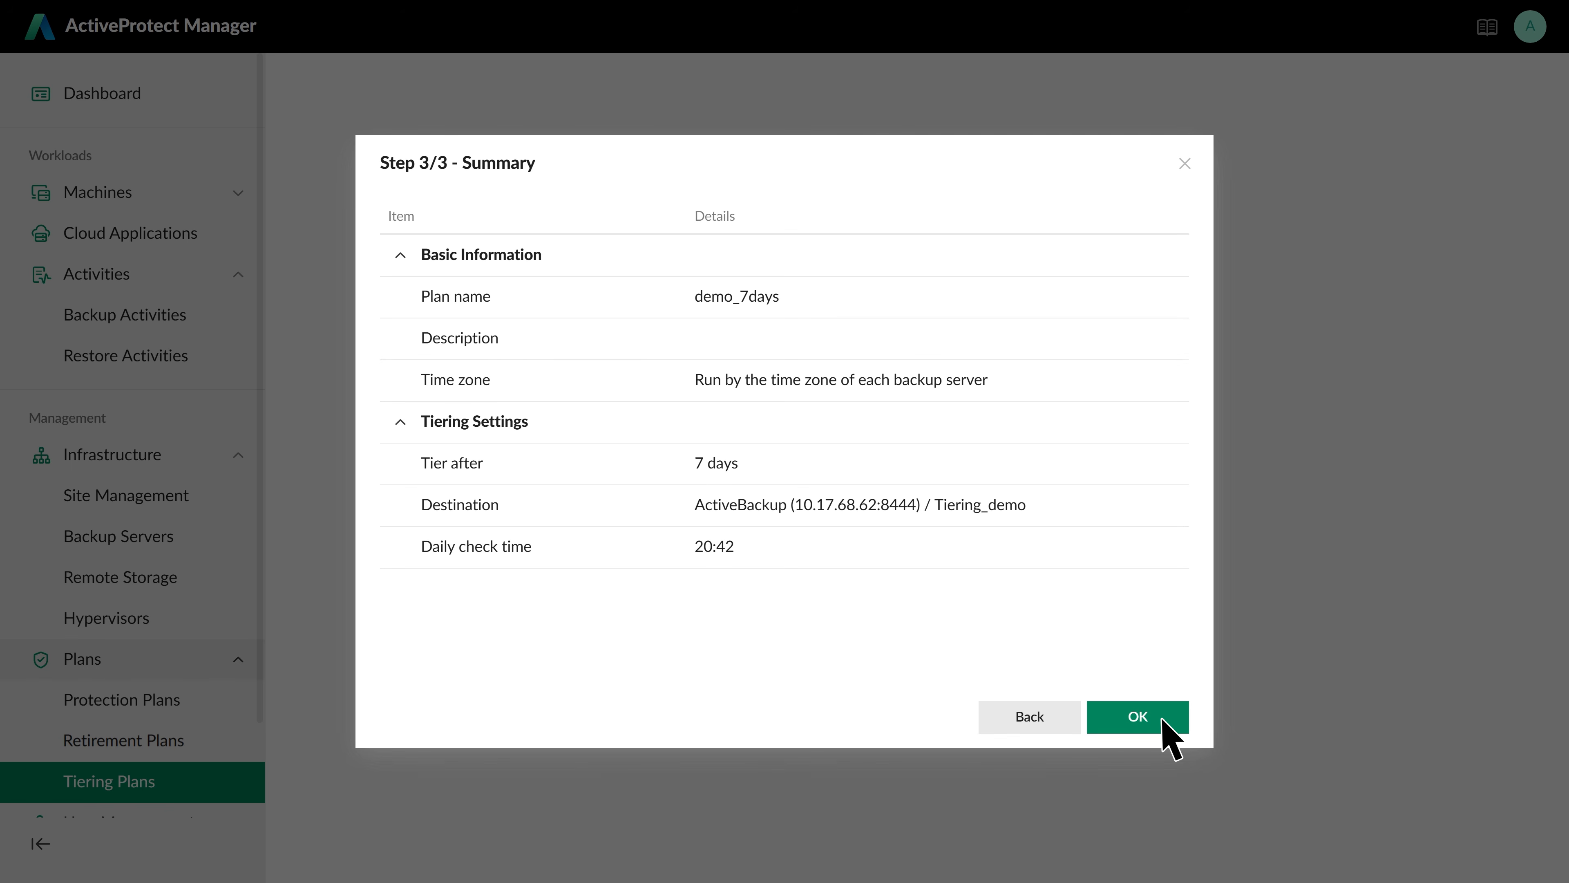
{"action": "left_click", "coordinate": [1162, 719]}
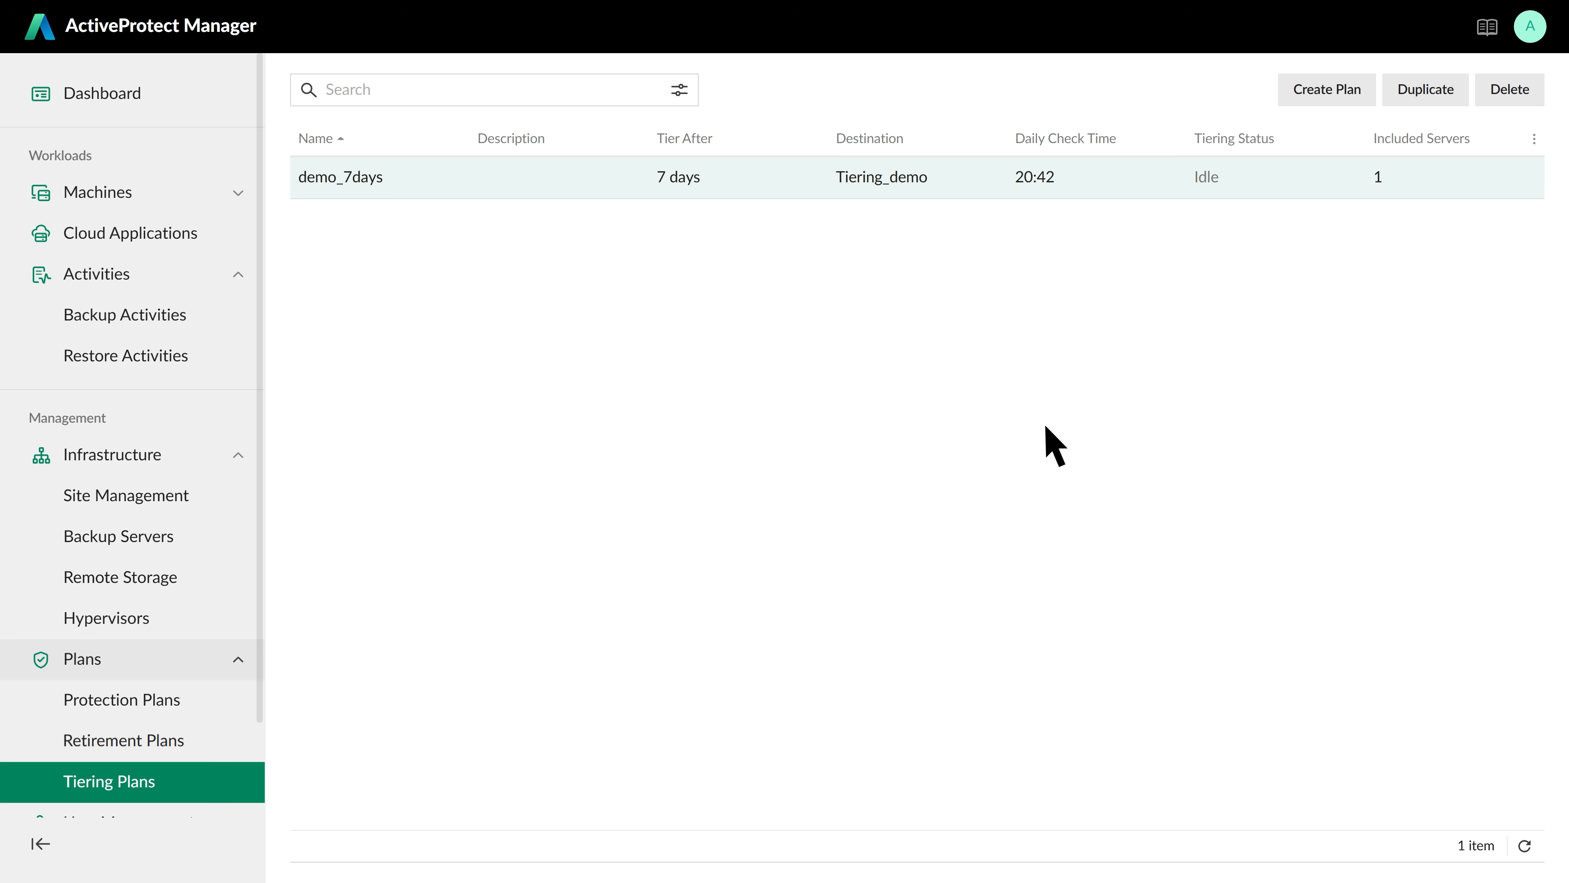
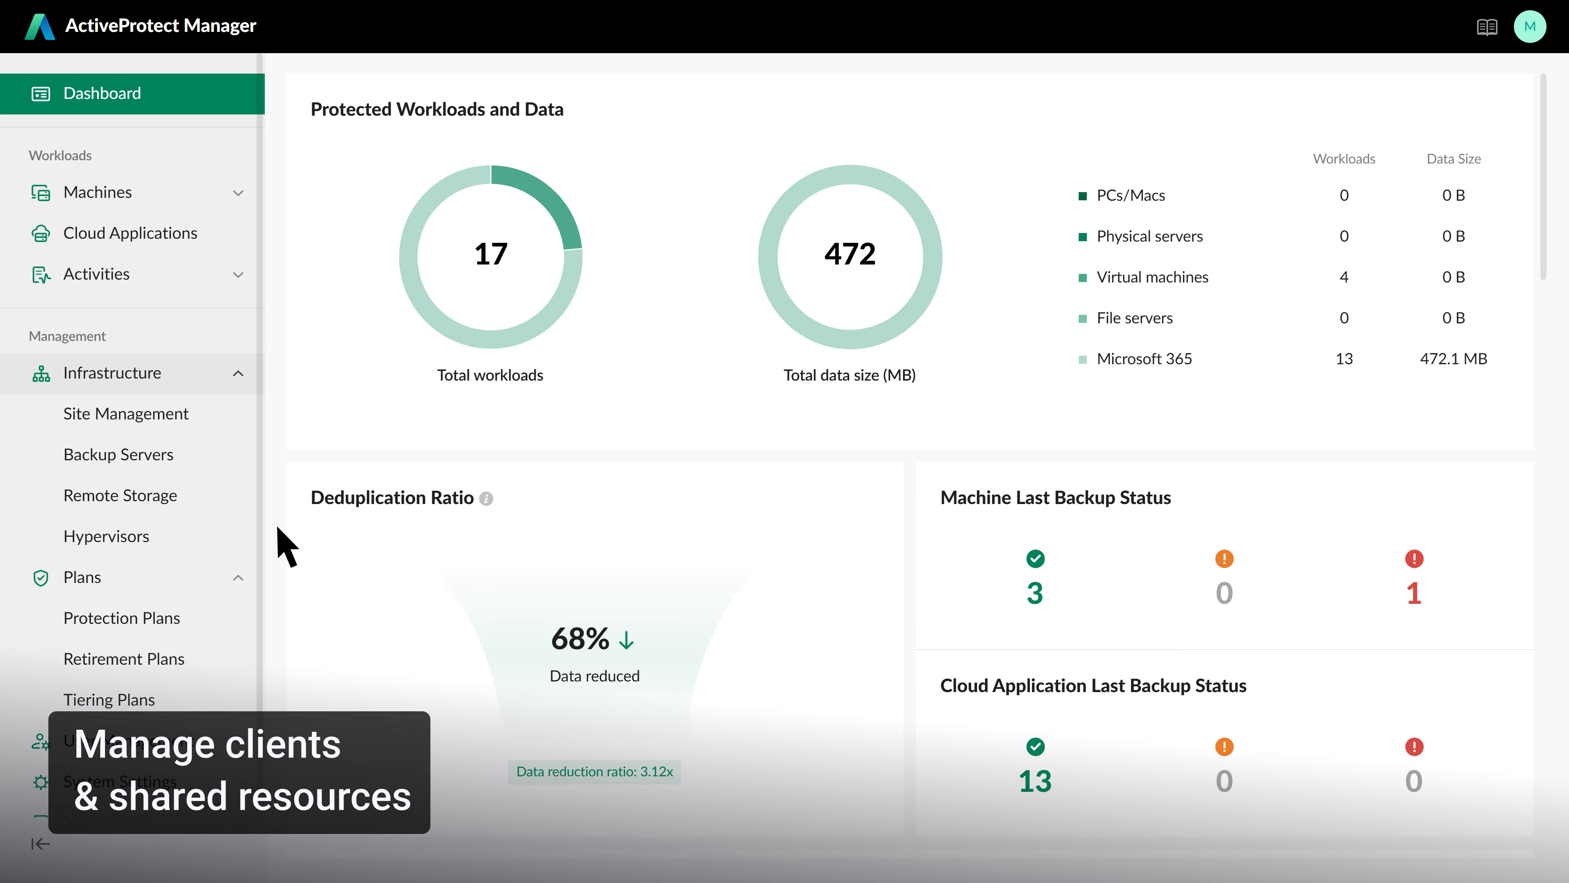
Show the site's backup servers list: four TrainingAPM models at 2% storage used
{"action": "left_click", "coordinate": [199, 454]}
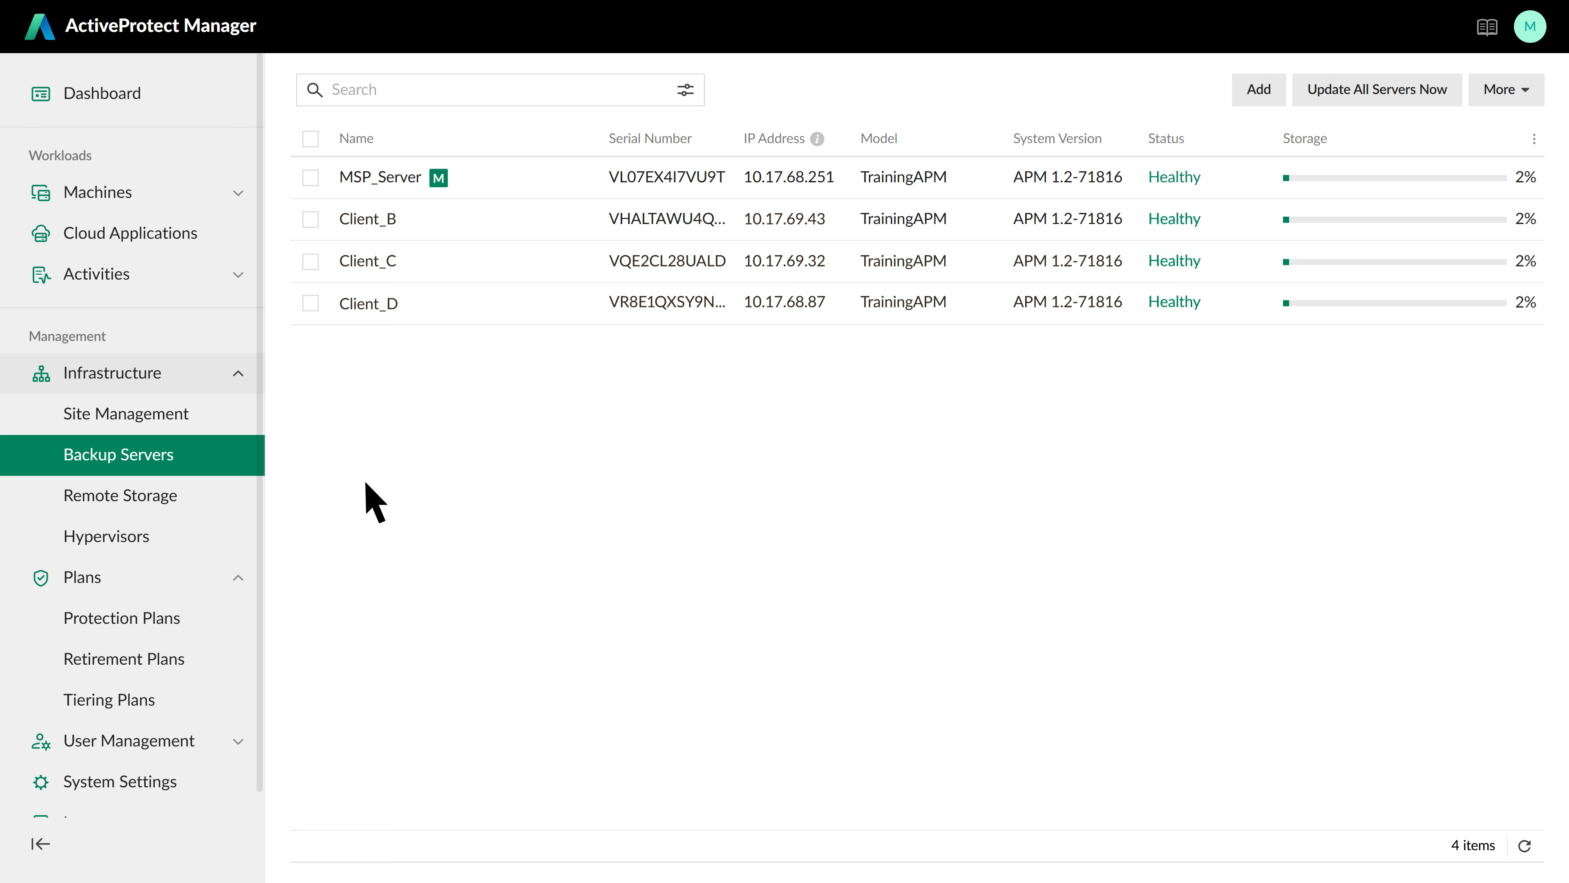
{"action": "left_click", "coordinate": [210, 620]}
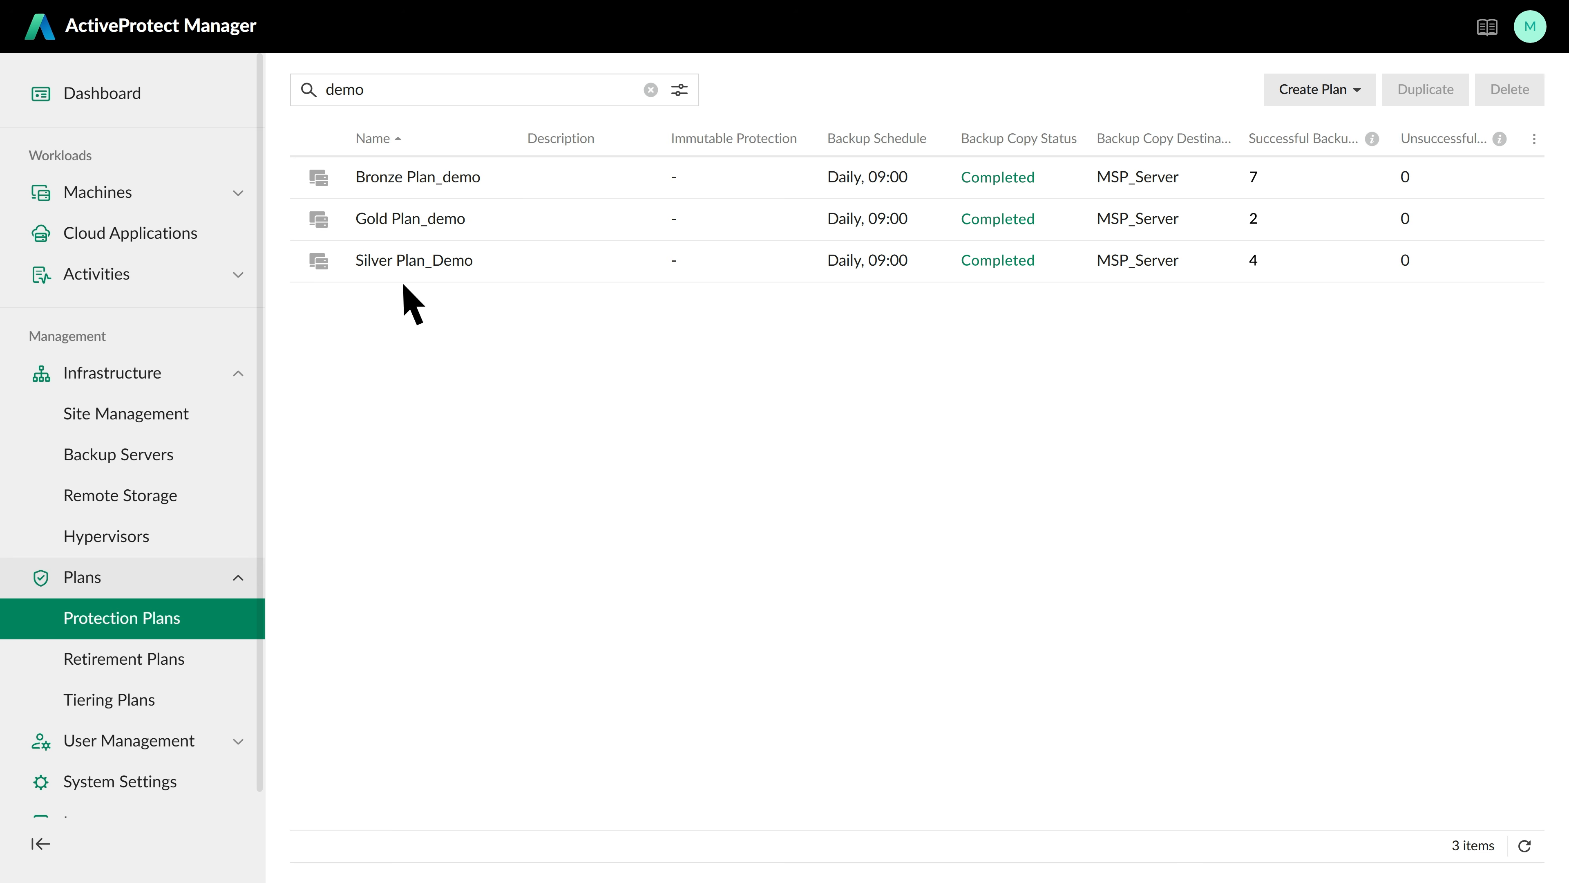
{"action": "left_click", "coordinate": [192, 547]}
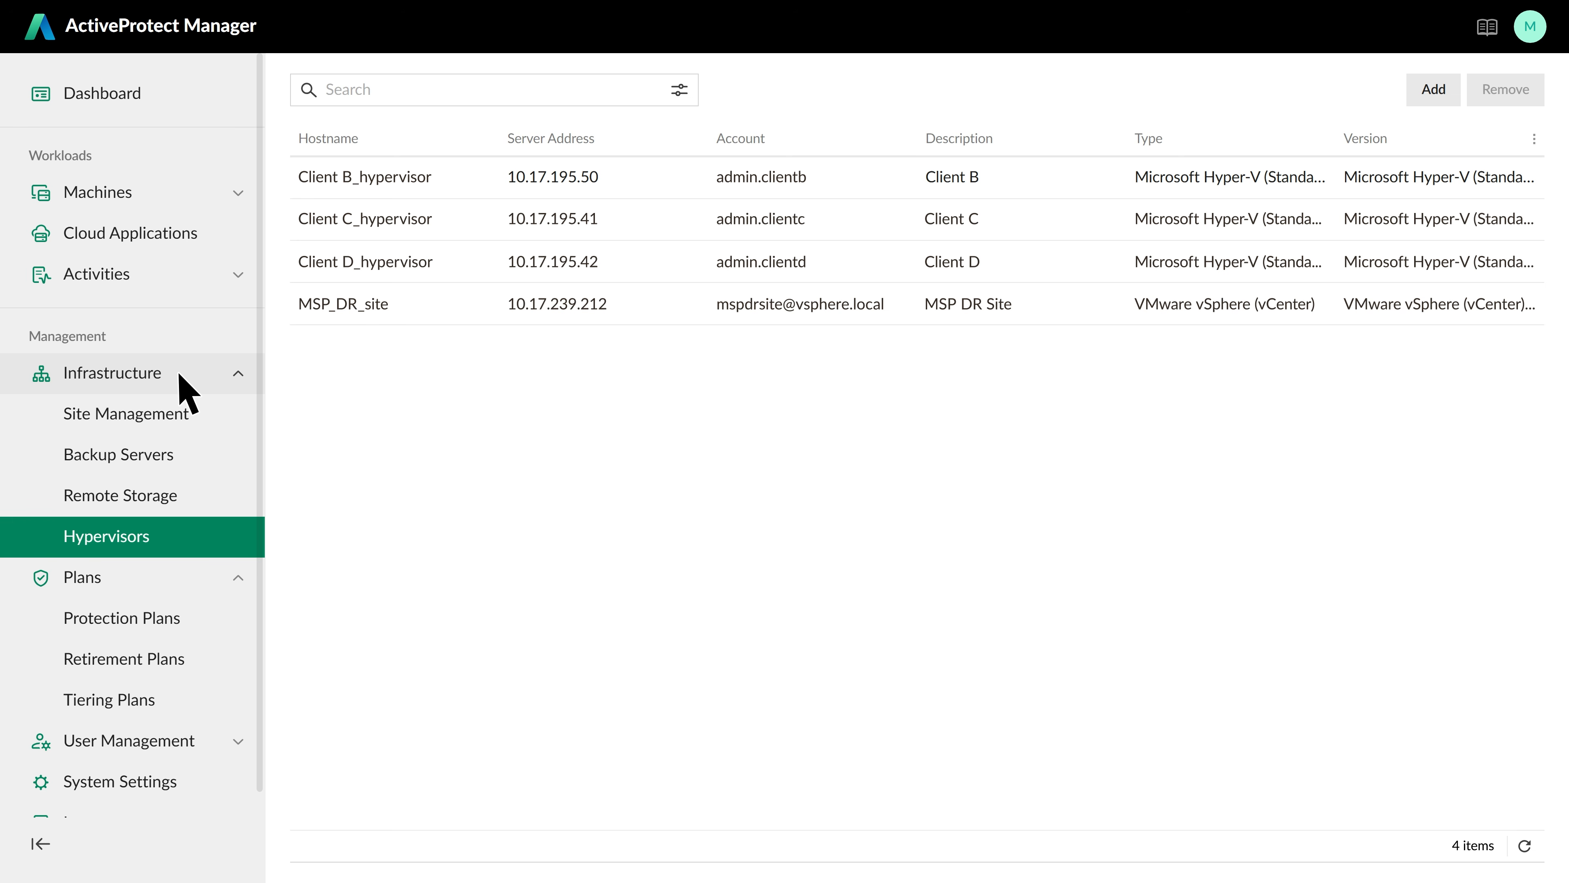
{"action": "left_click", "coordinate": [187, 456]}
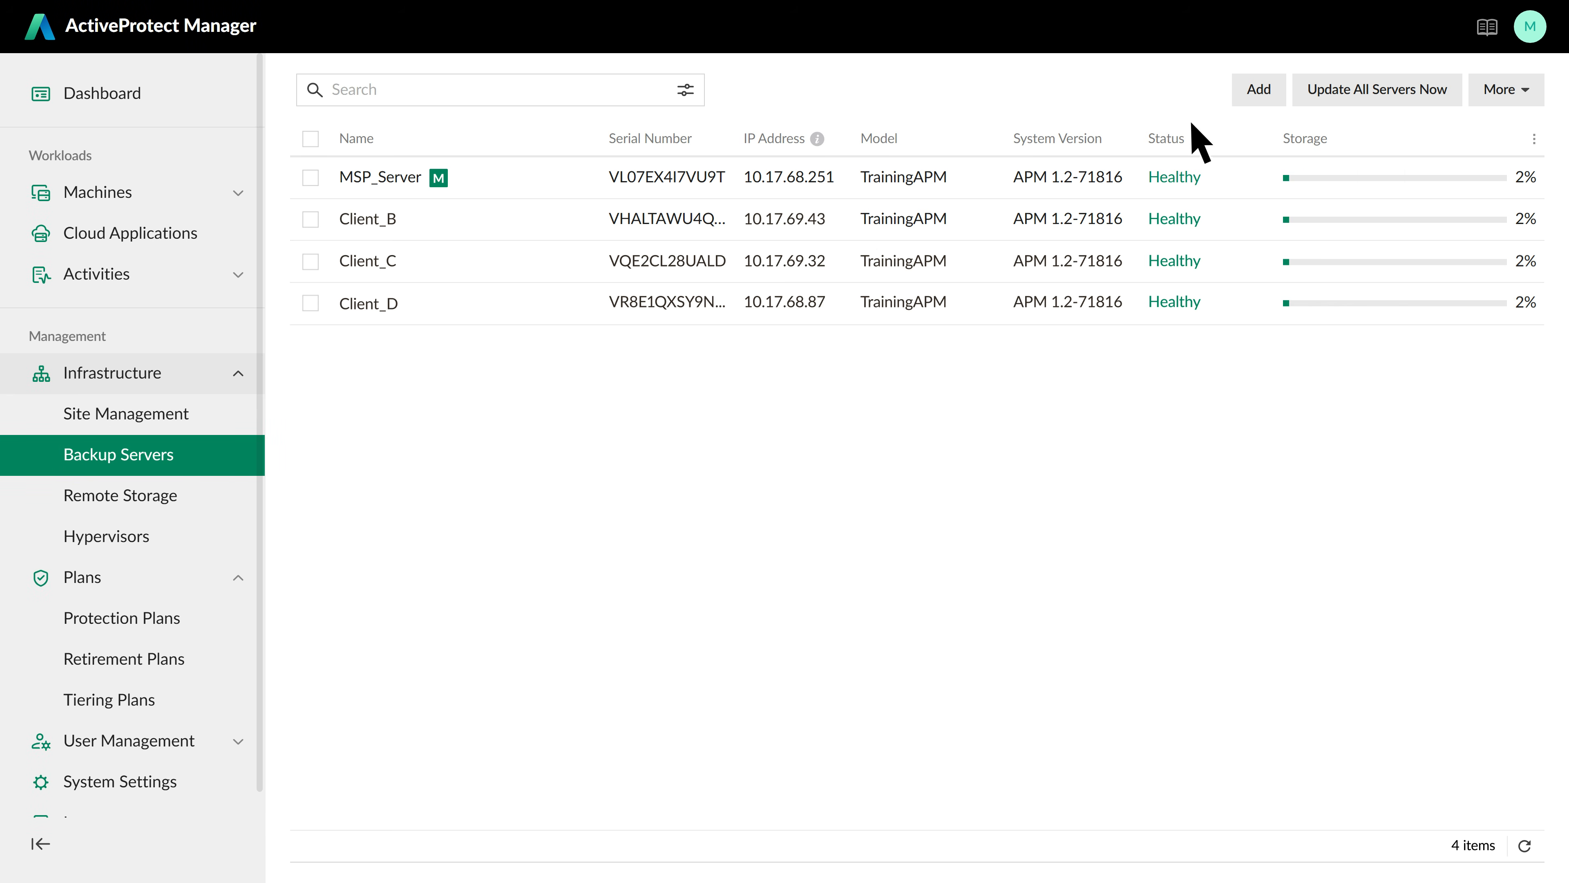
Start adding a backup server and begin the site-joining setup on Client A's server
{"action": "left_click", "coordinate": [1260, 100]}
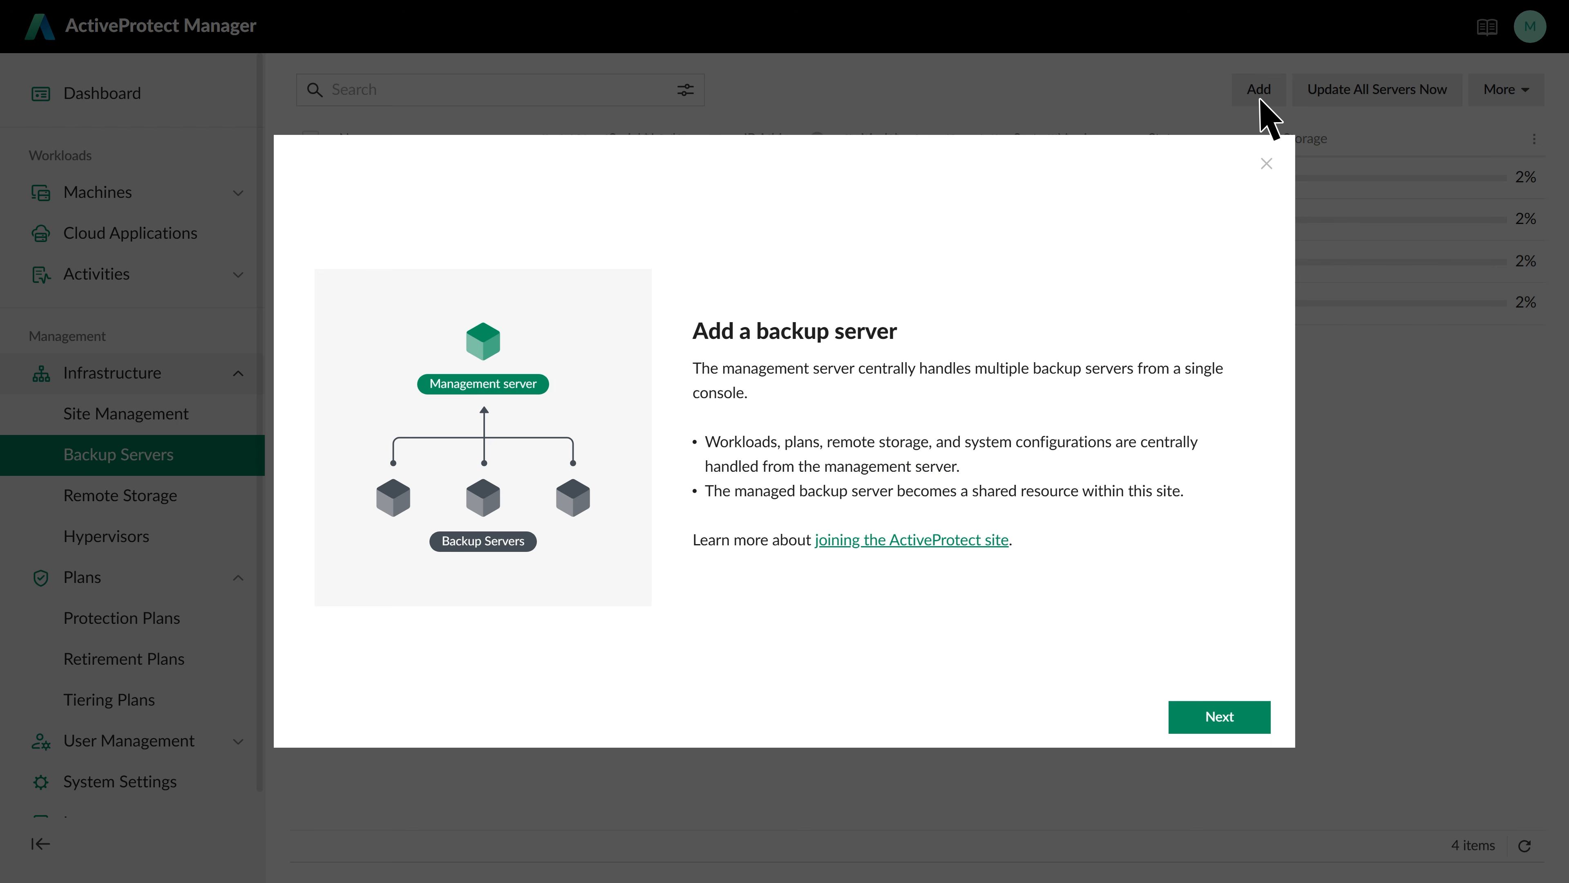
{"action": "left_click", "coordinate": [1245, 719]}
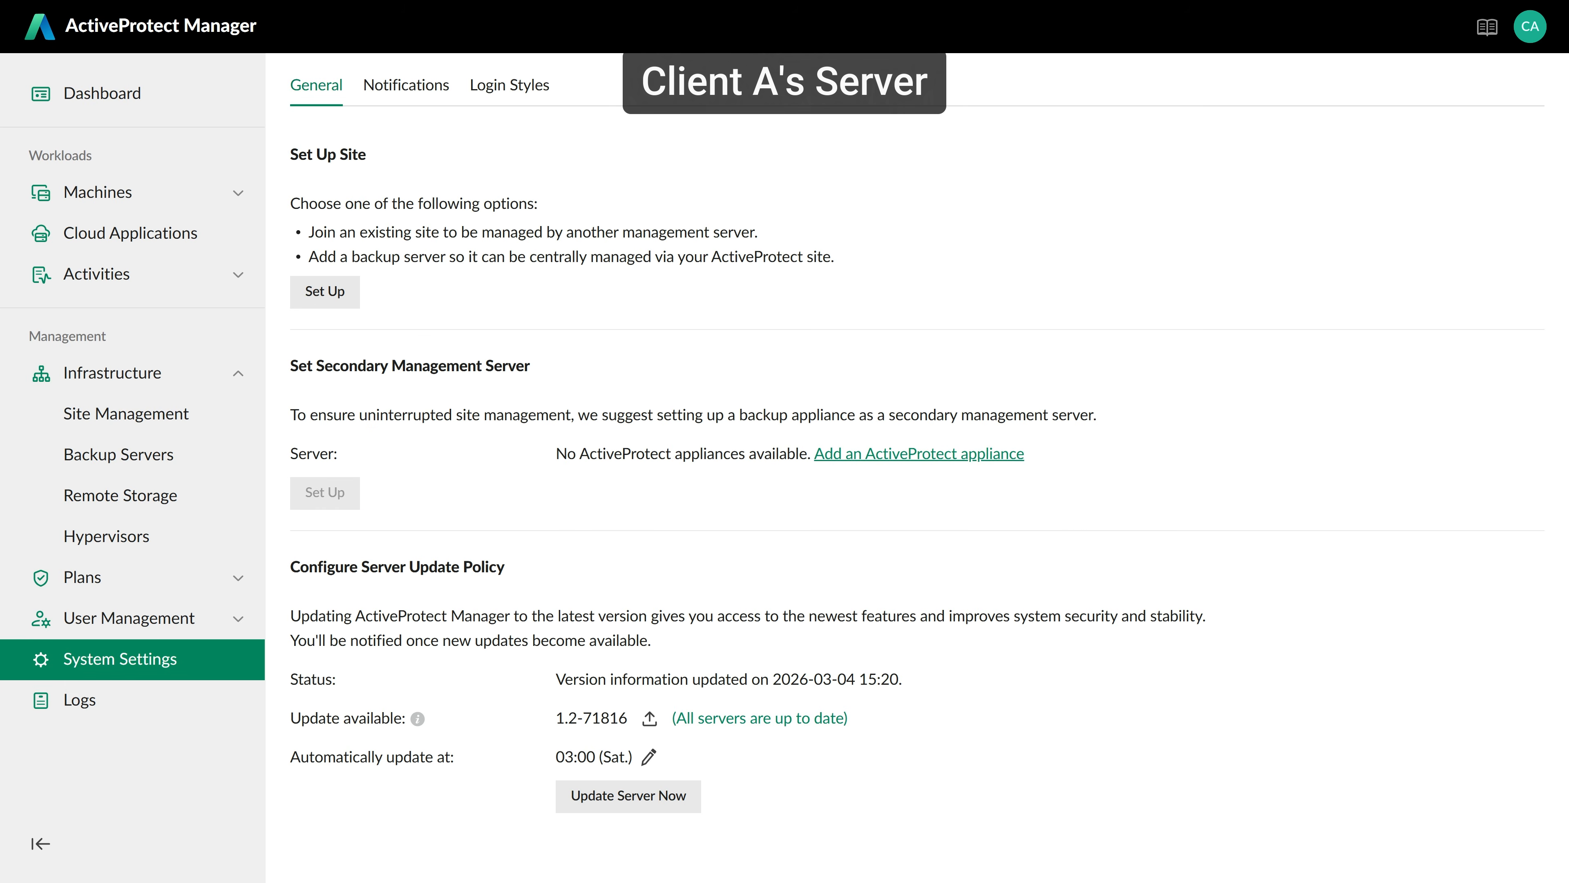
{"action": "left_click", "coordinate": [356, 303]}
{"action": "left_click", "coordinate": [1222, 715]}
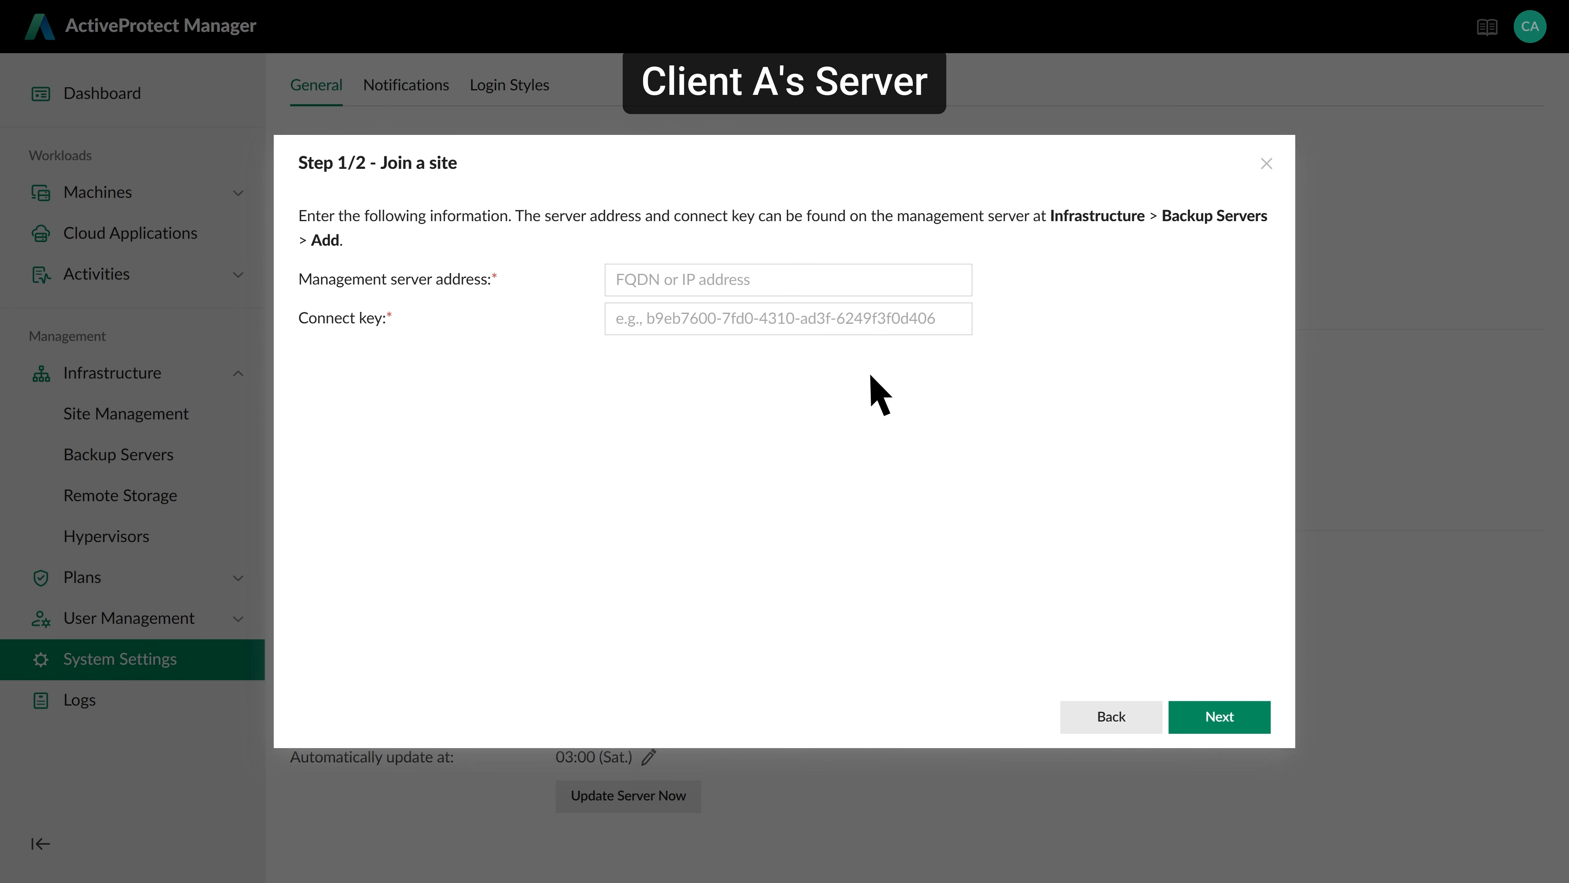
Join Client A's server to management server 10.17.68.251 with the connect key, trusting its certificate; then show Hypervisors
{"action": "left_click", "coordinate": [770, 282]}
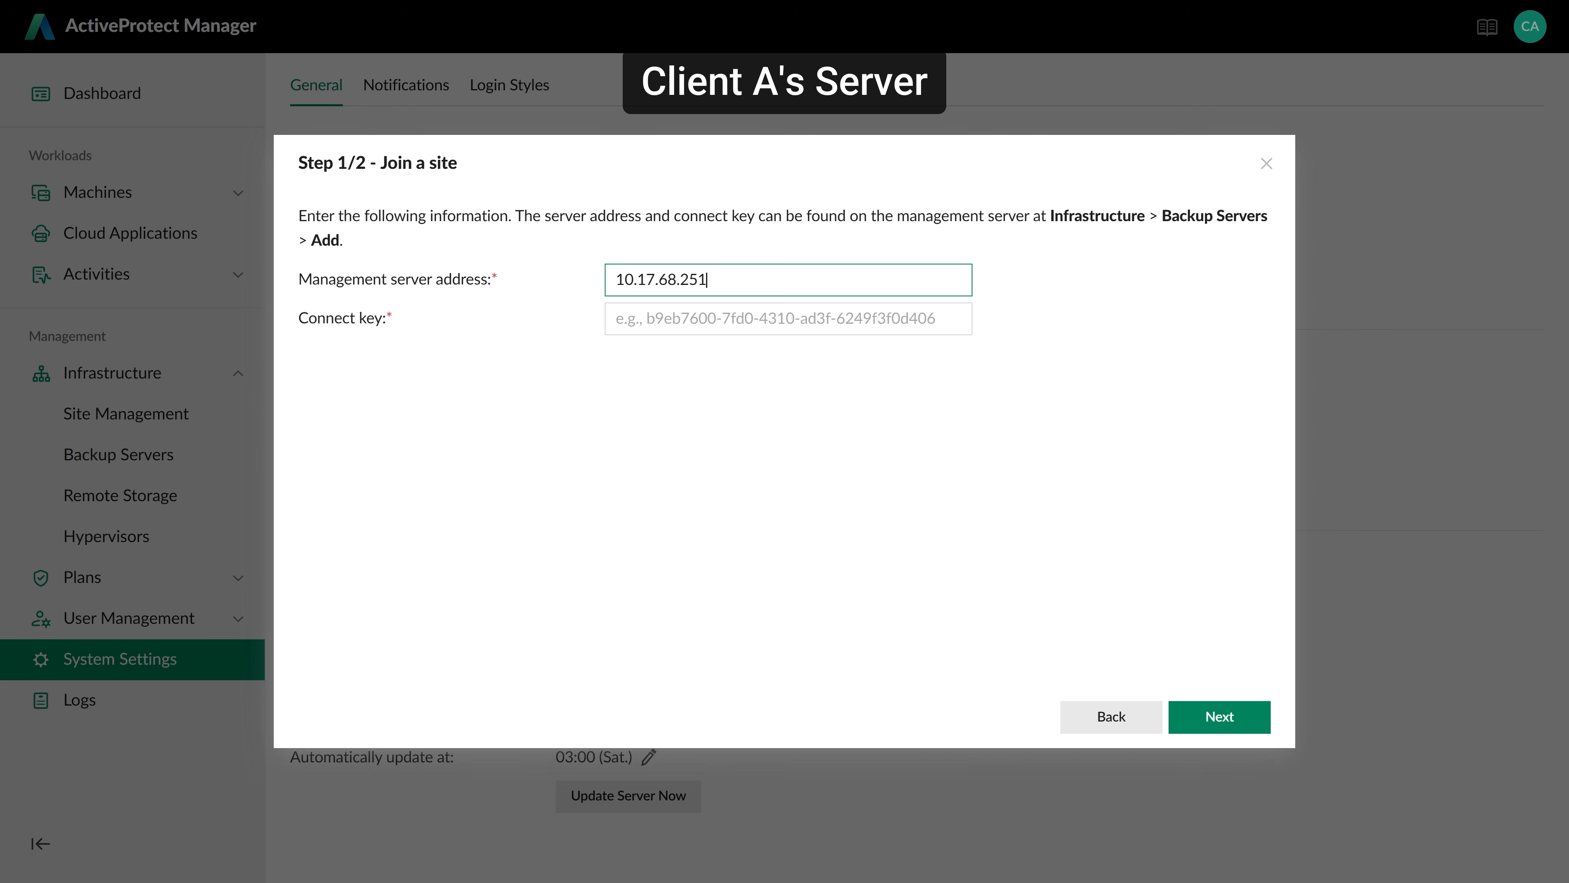
{"action": "key", "text": "Tab"}
{"action": "left_click", "coordinate": [1243, 716]}
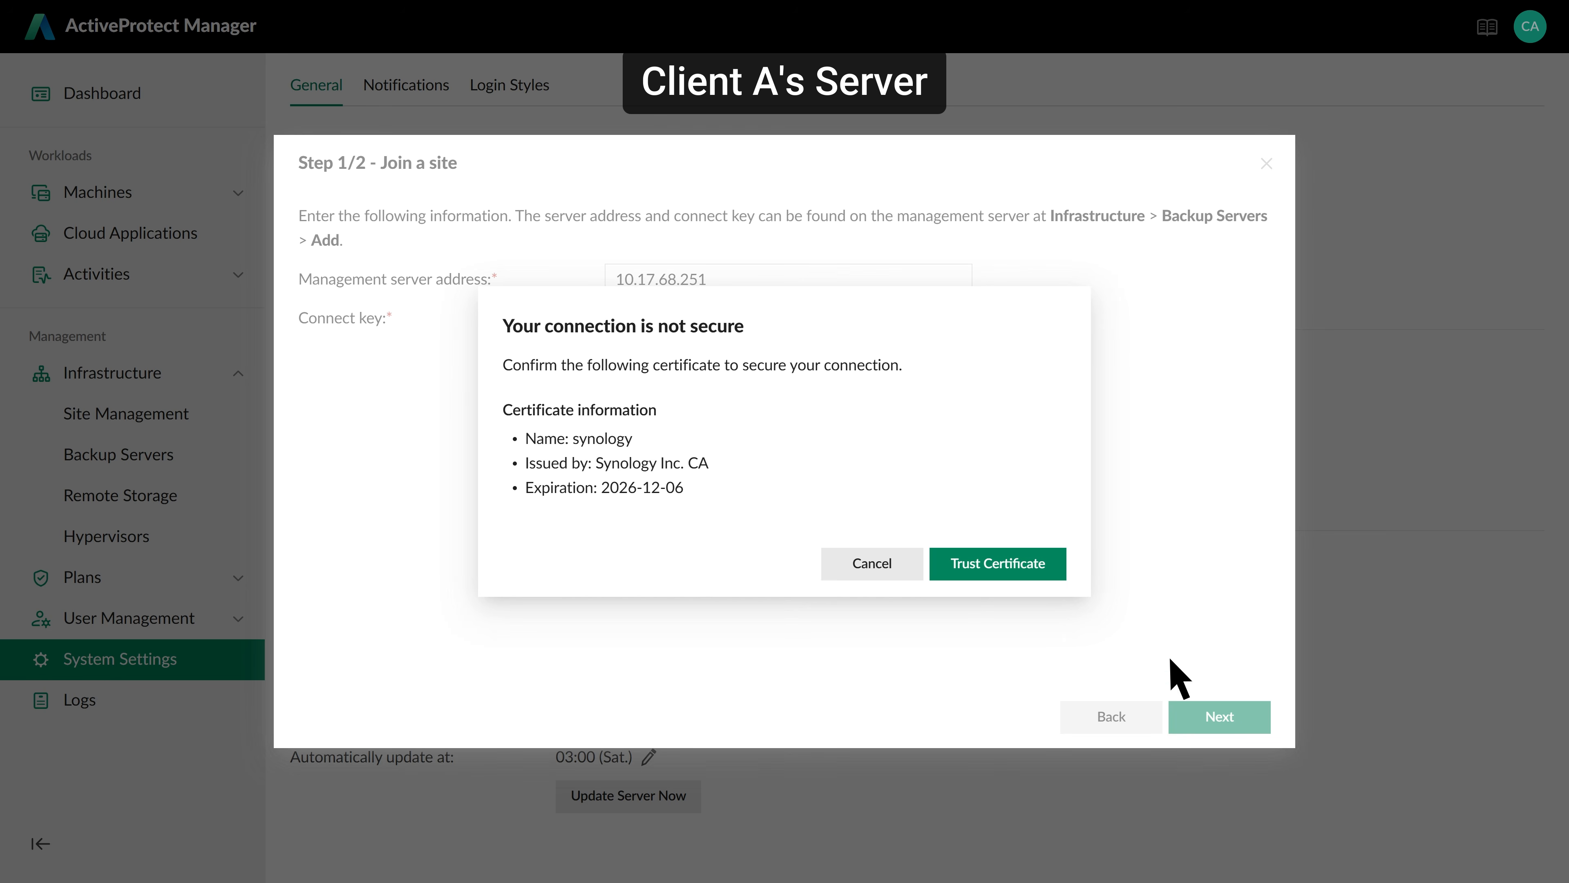
{"action": "left_click", "coordinate": [1059, 570]}
{"action": "left_click", "coordinate": [1226, 715]}
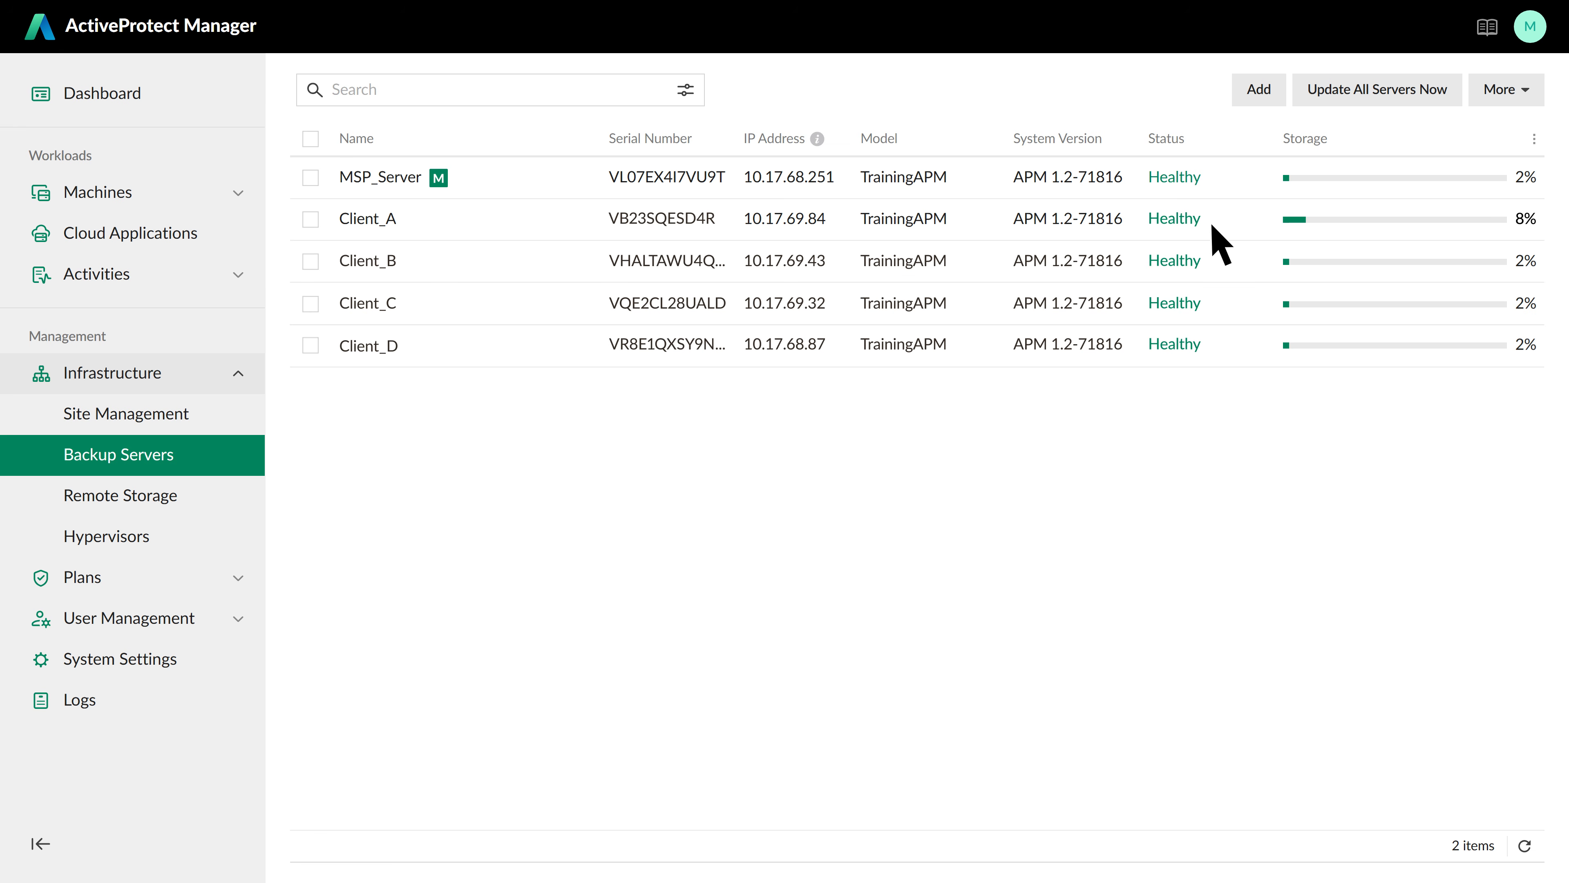
{"action": "left_click", "coordinate": [170, 547]}
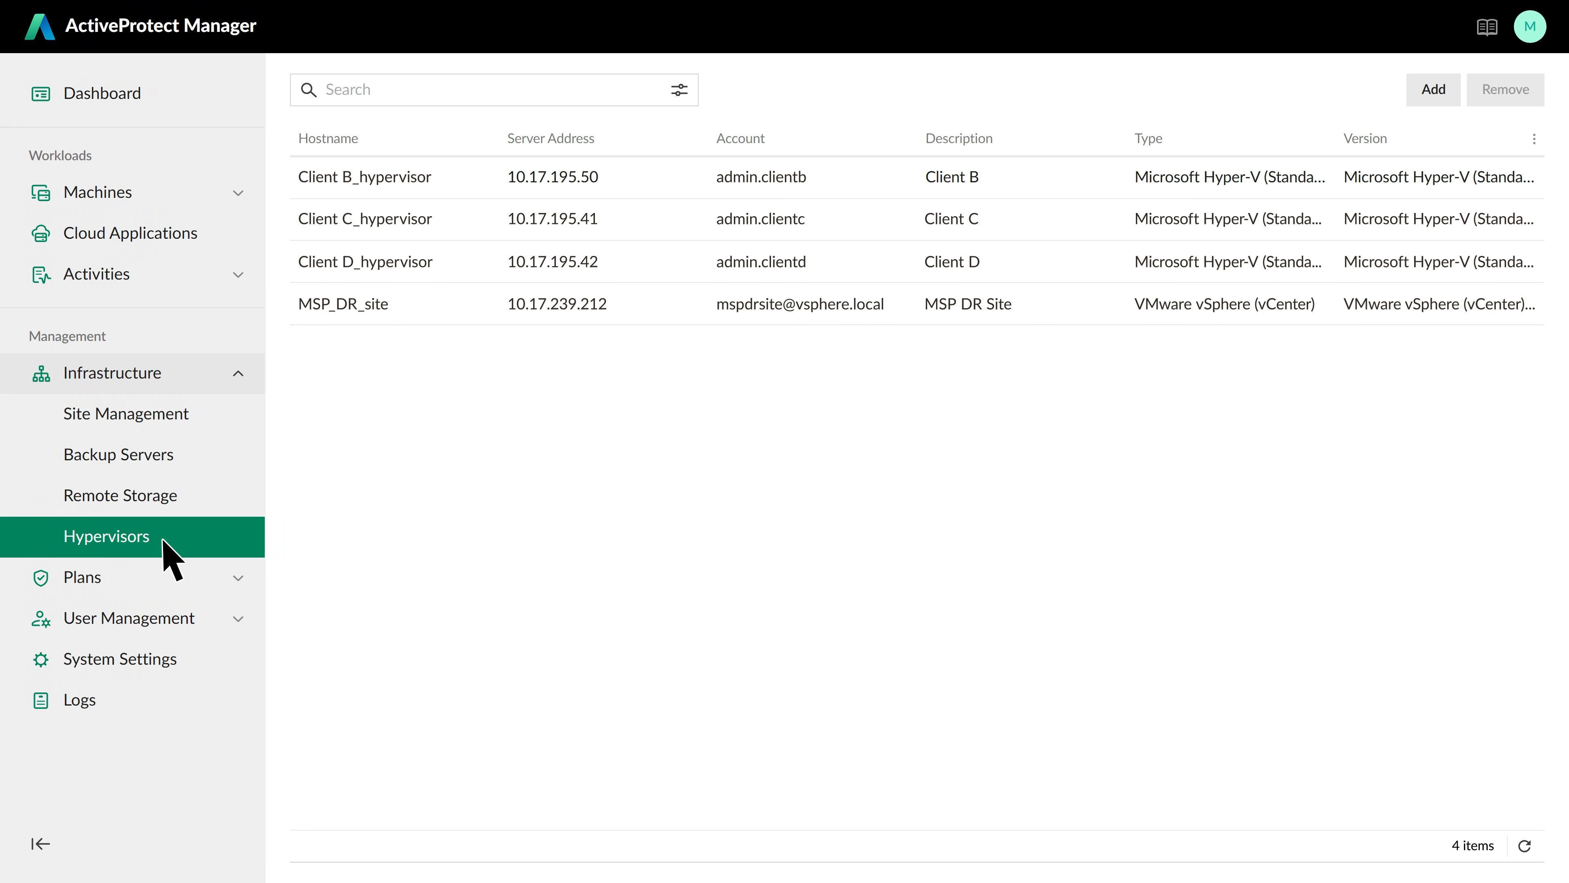
Enter a VMware vSphere (vCenter) hypervisor at 10.17.195.44 with Client A's account, password and description 'Client A'
{"action": "left_click", "coordinate": [1441, 91]}
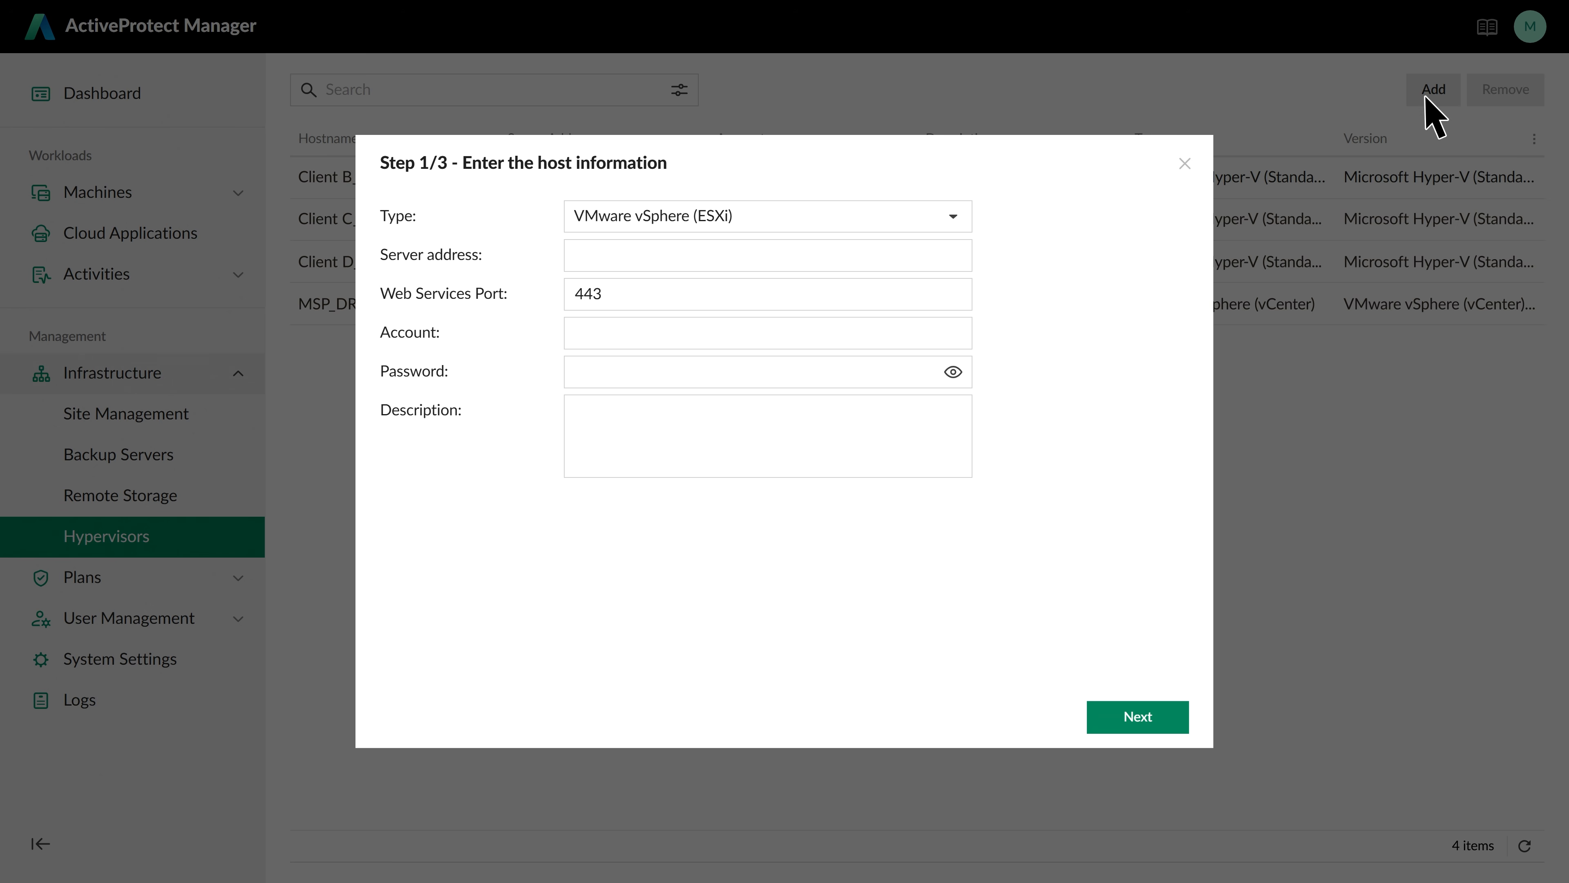
{"action": "left_click", "coordinate": [953, 218]}
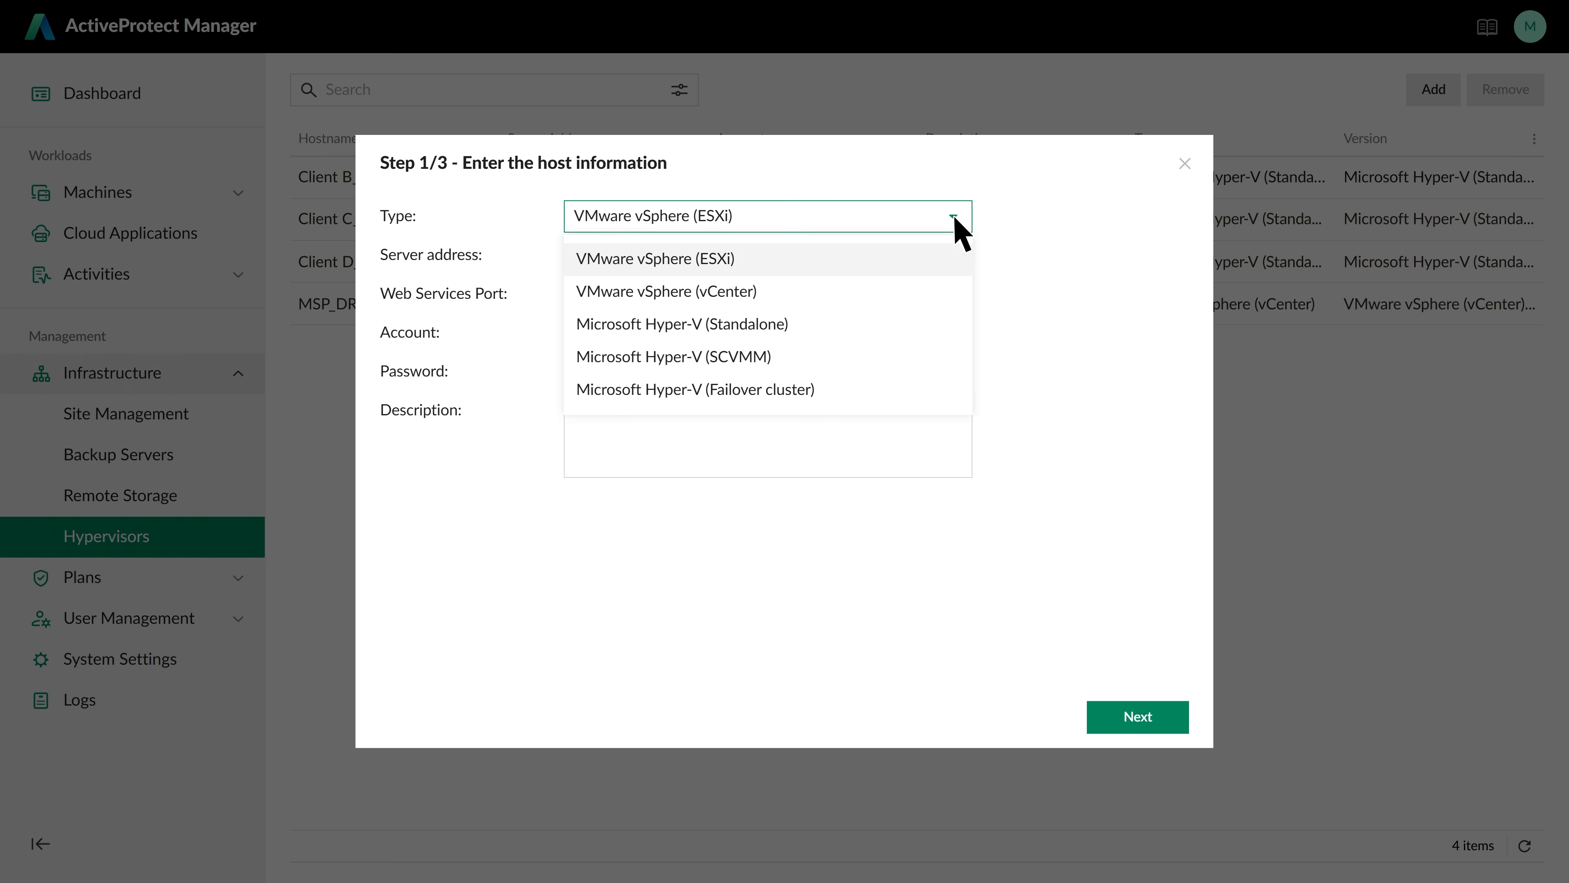
{"action": "left_click", "coordinate": [840, 285]}
{"action": "left_click", "coordinate": [746, 258]}
{"action": "type", "text": "10.17.195.44"}
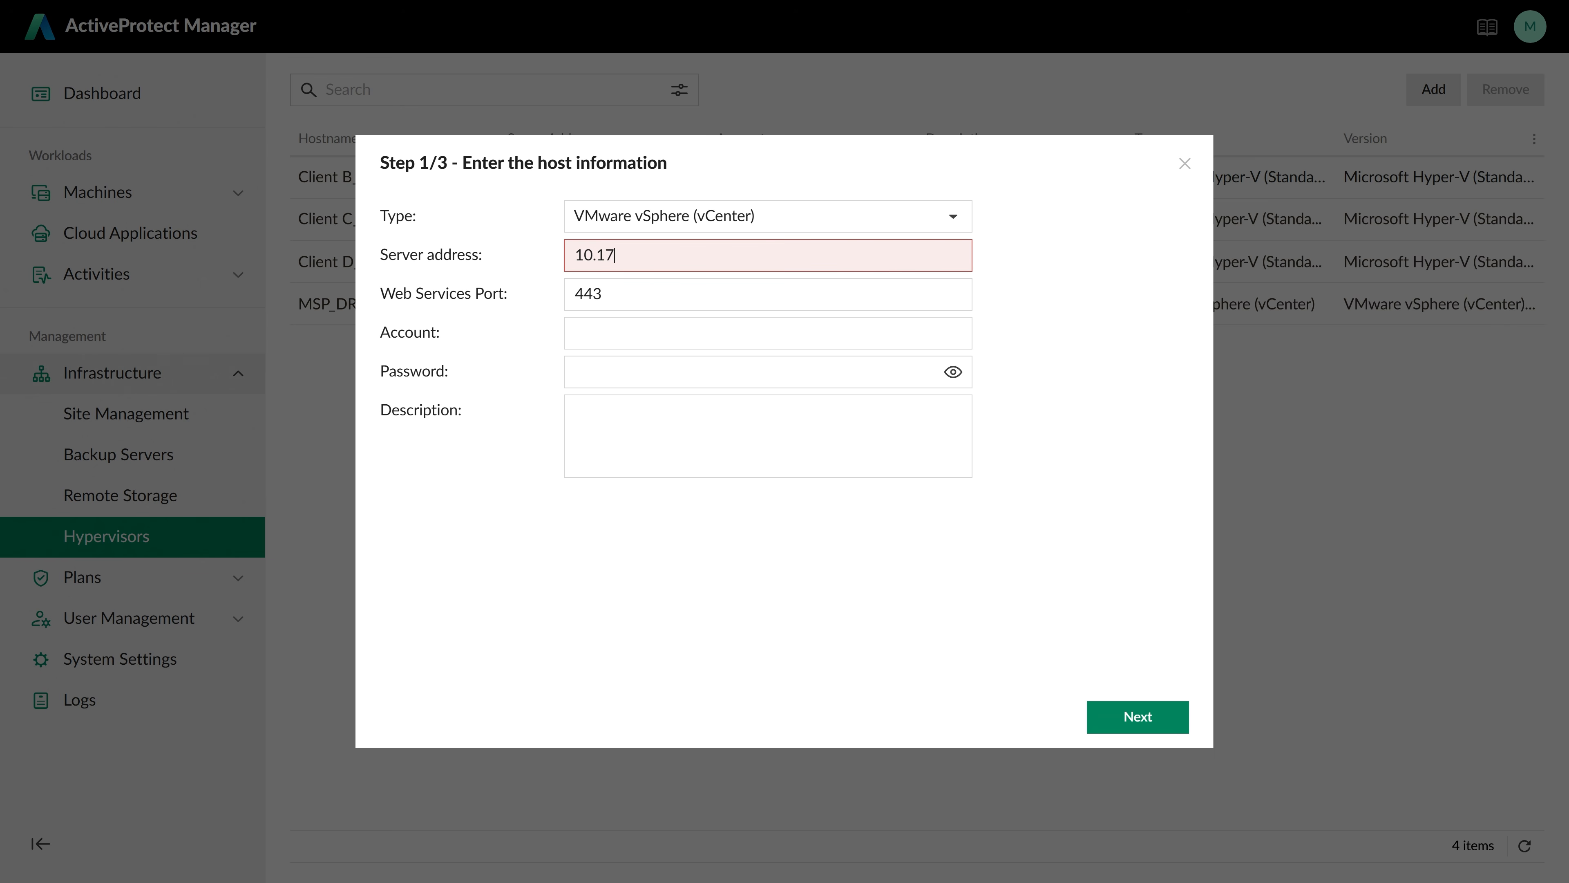
{"action": "key", "text": "Tab"}
{"action": "key", "text": "Tab"}
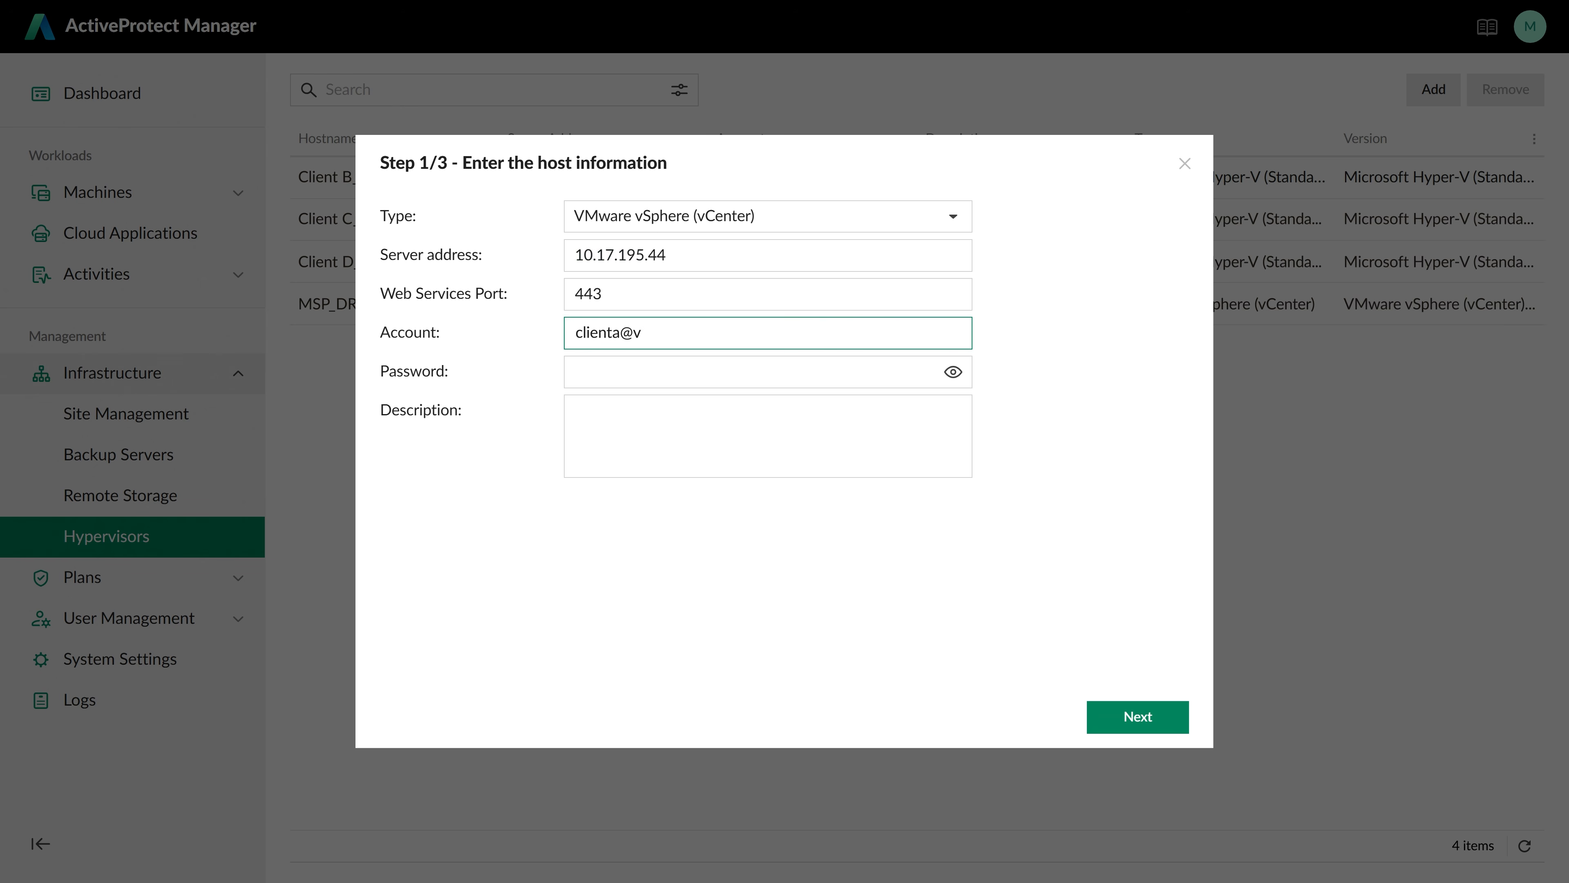
{"action": "key", "text": "Tab"}
{"action": "key", "text": "Tab"}
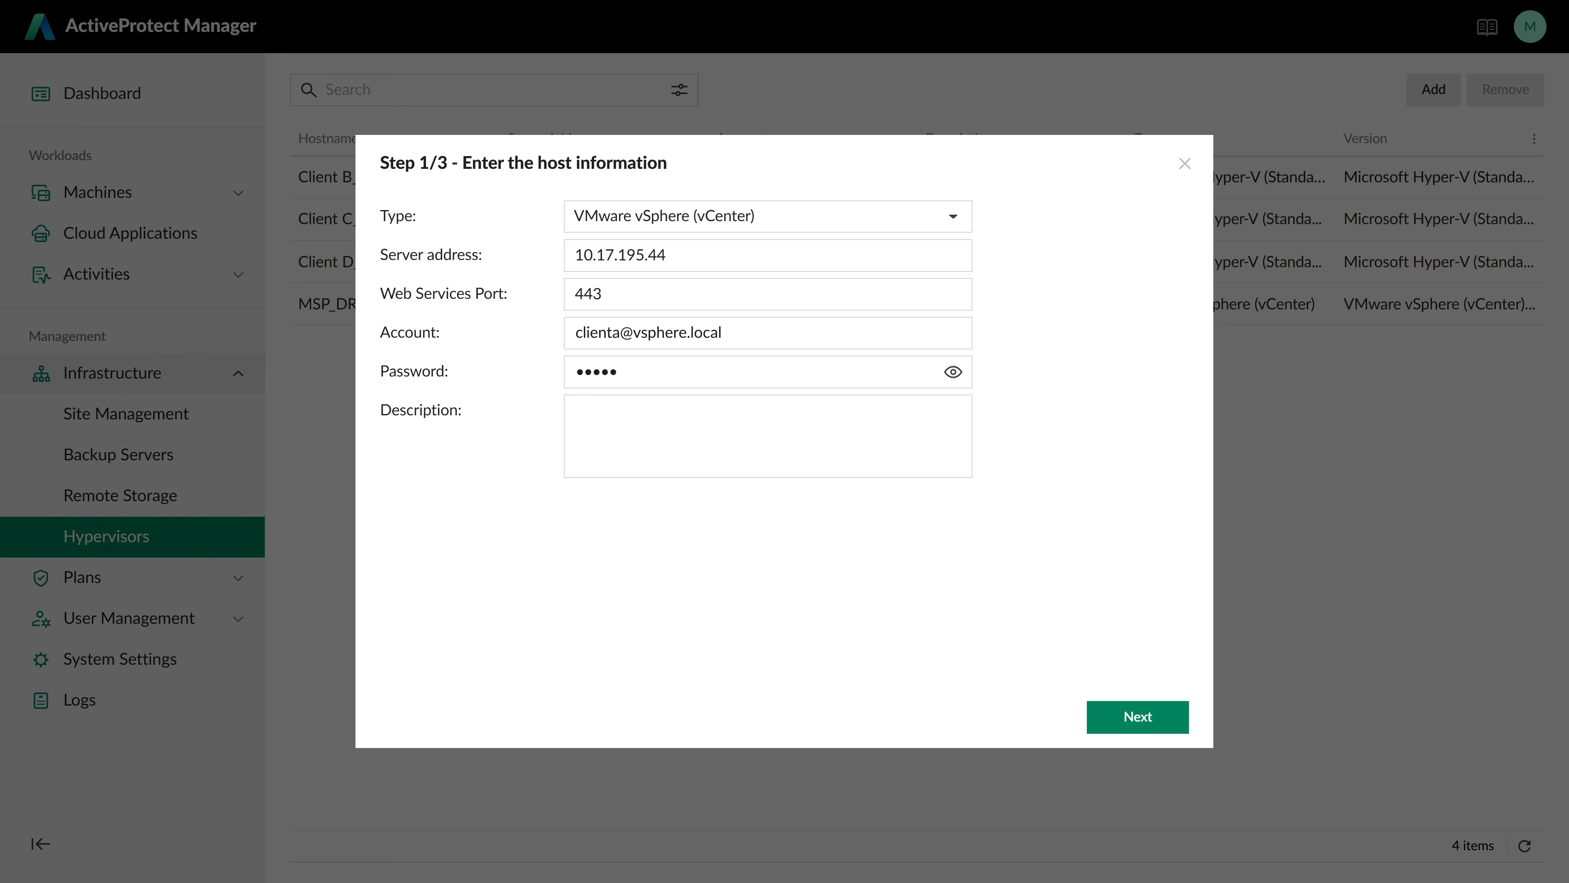
{"action": "type", "text": "Client A"}
Verify the host and finish adding it with the 1 Day Demo retirement plan
{"action": "left_click", "coordinate": [1159, 718]}
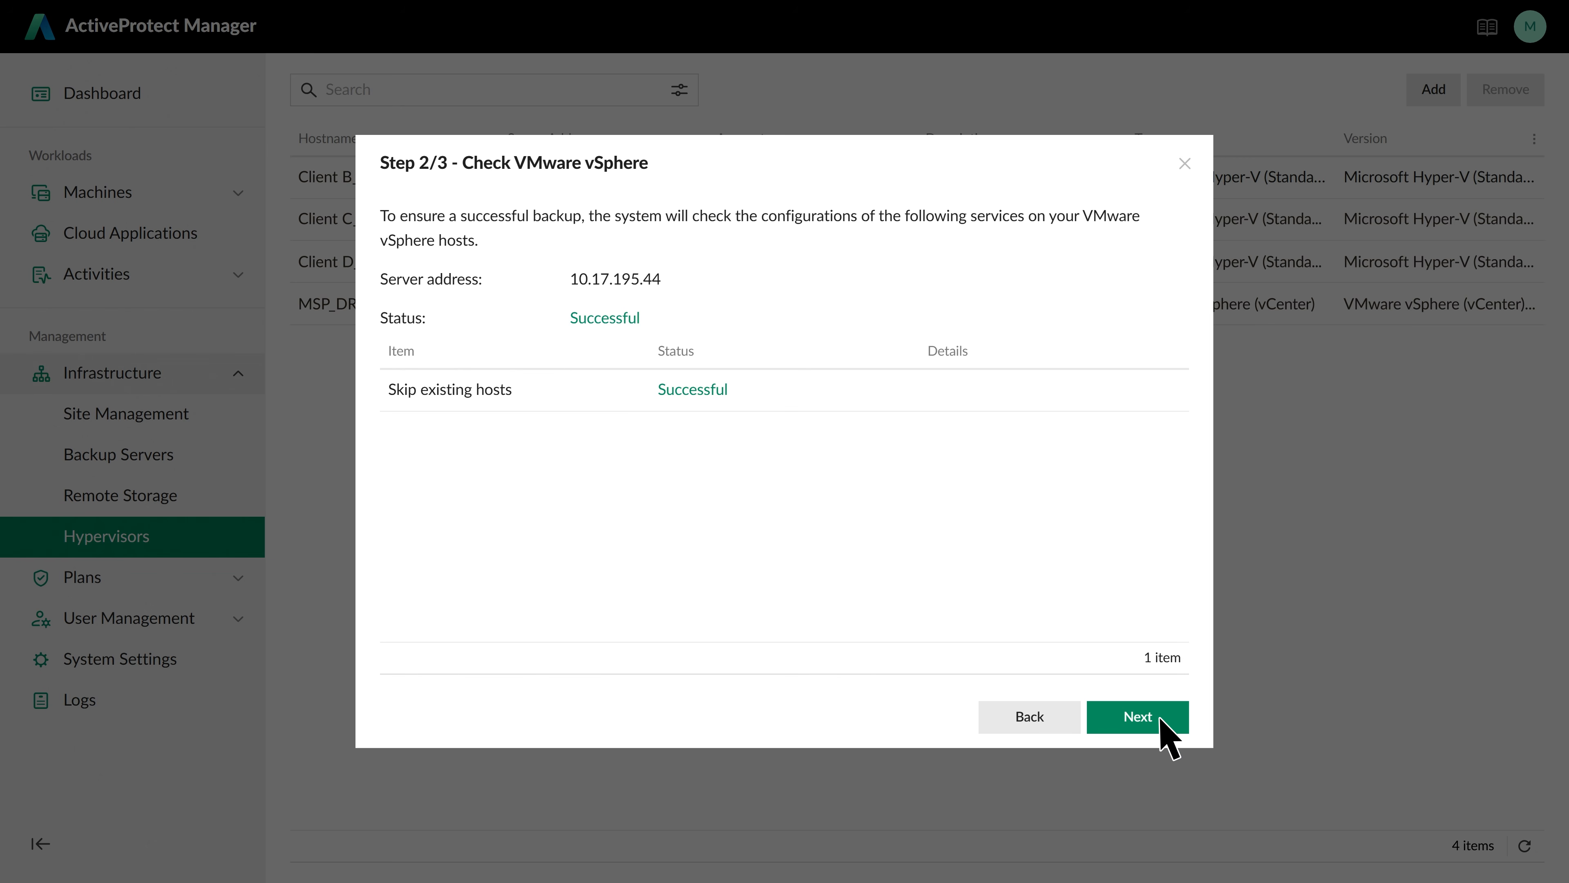
{"action": "left_click", "coordinate": [1160, 720]}
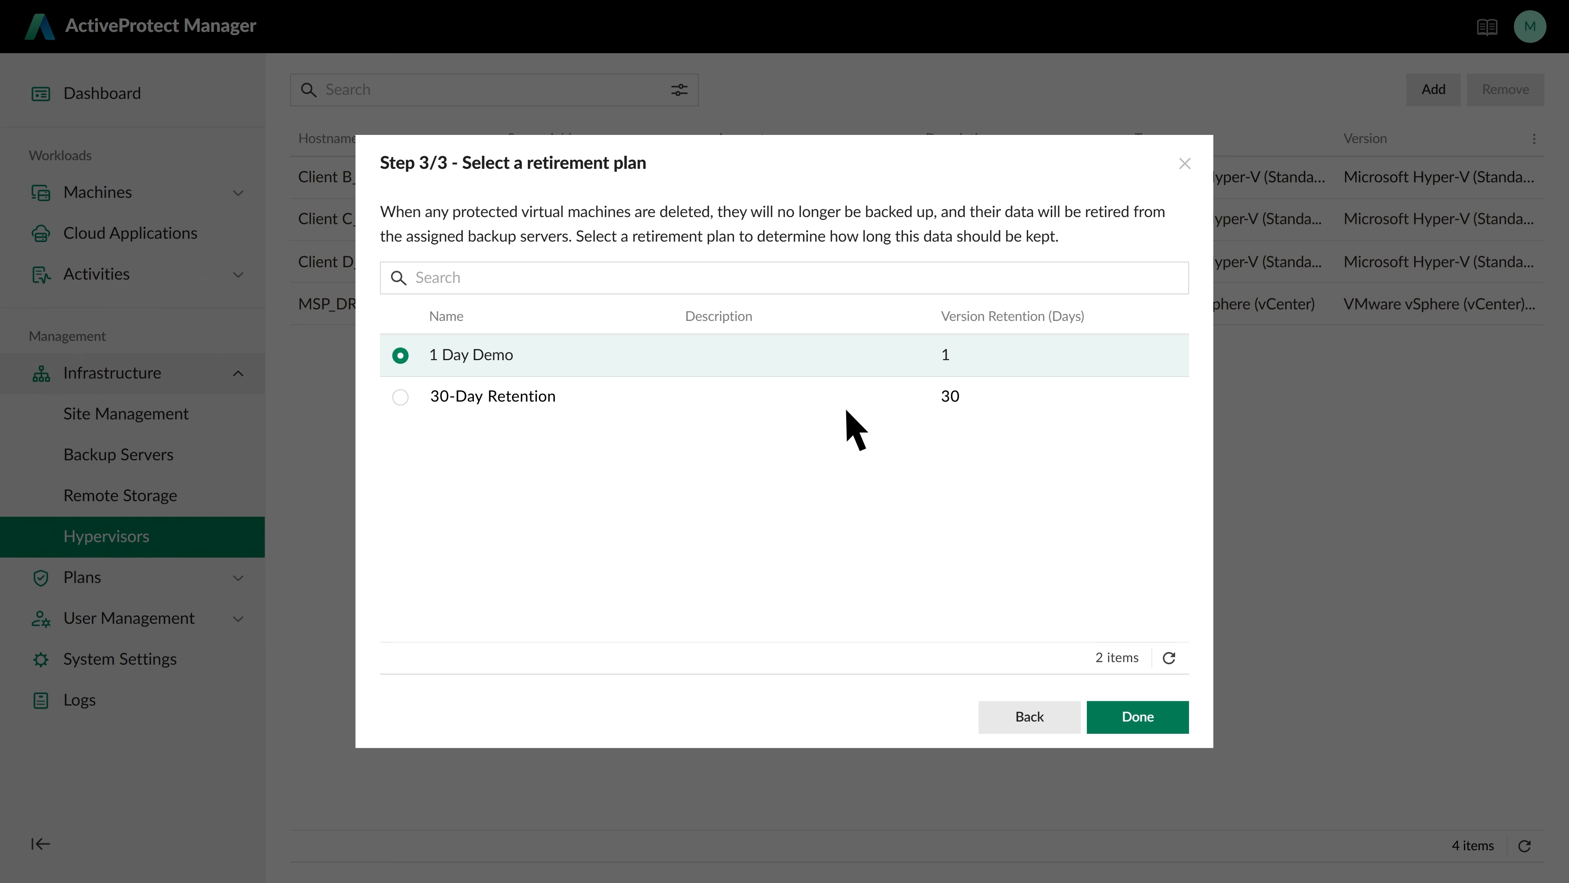
{"action": "left_click", "coordinate": [1146, 718]}
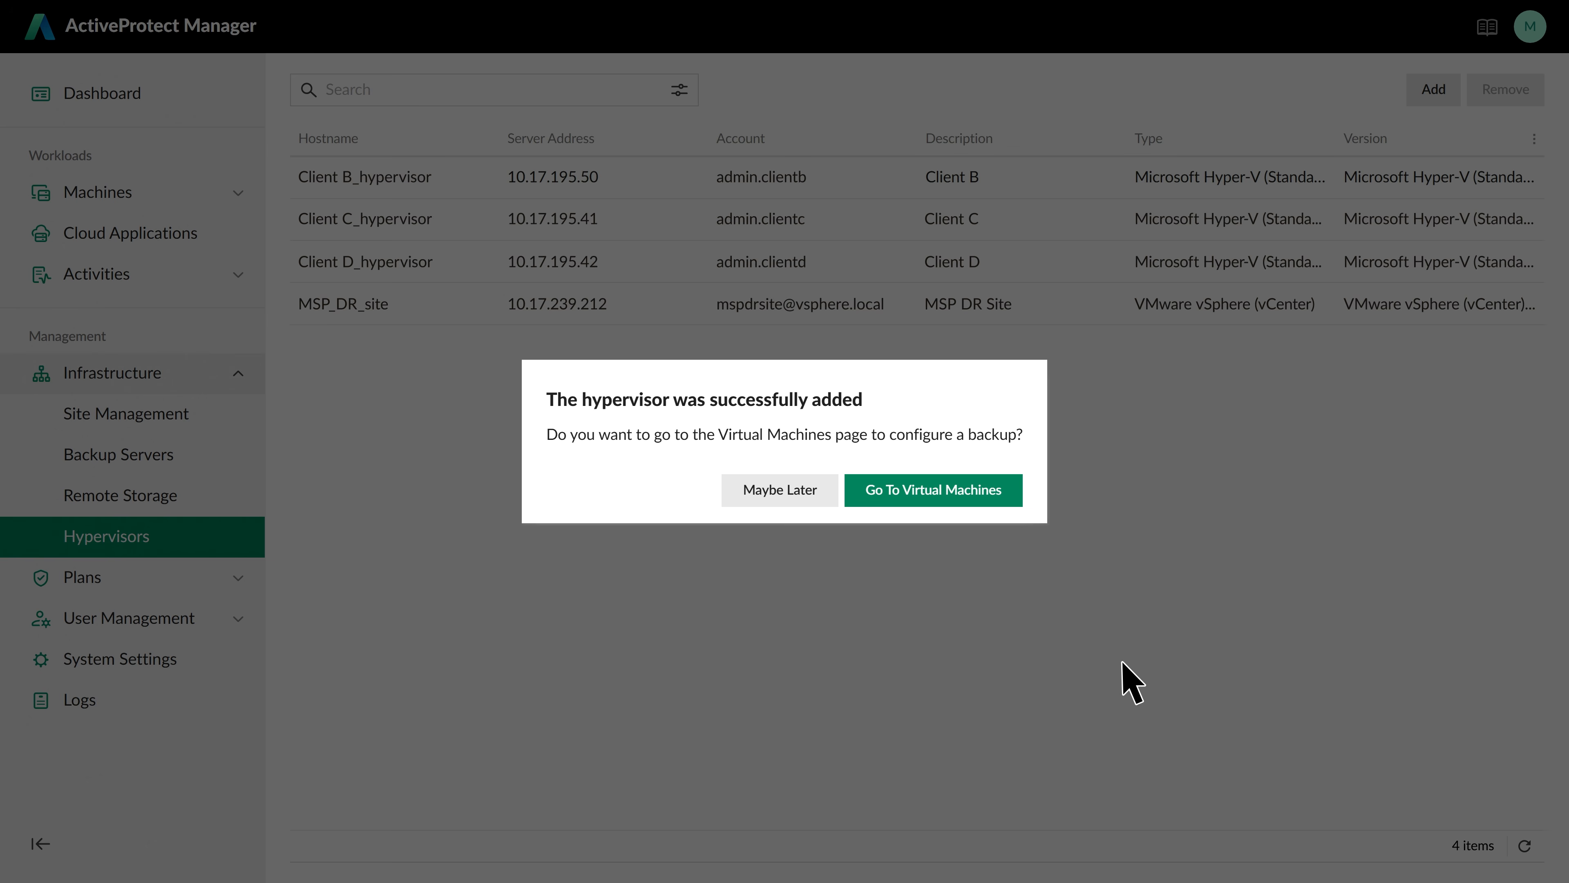
Choose auto backup by cluster, folder, or tag for virtual machines
{"action": "left_click", "coordinate": [1009, 494]}
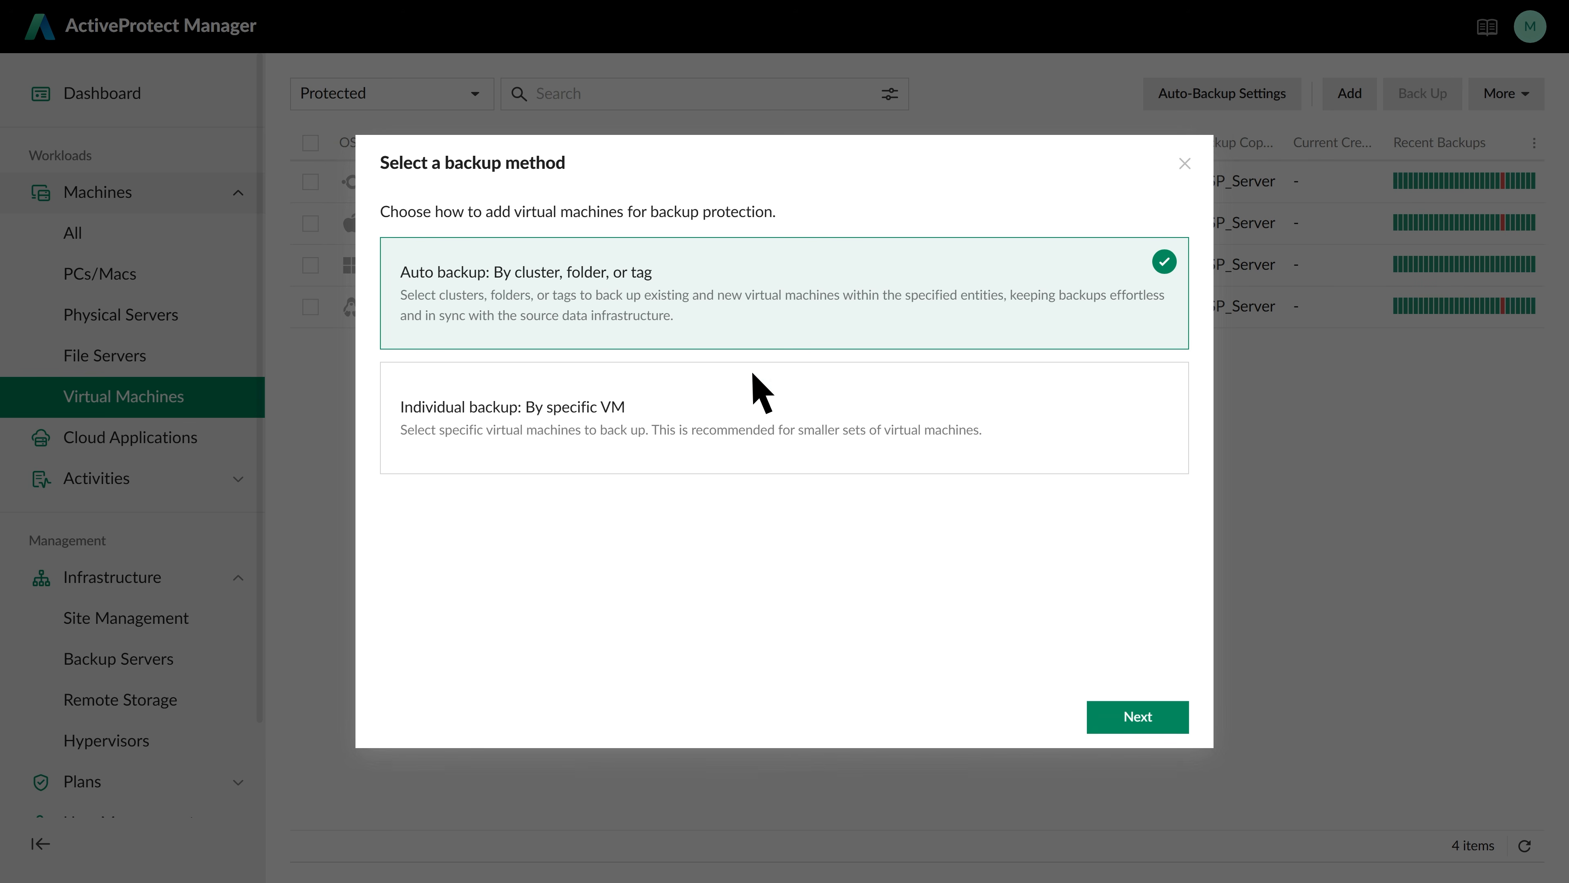
{"action": "left_click", "coordinate": [1159, 718]}
{"action": "left_click", "coordinate": [1160, 720]}
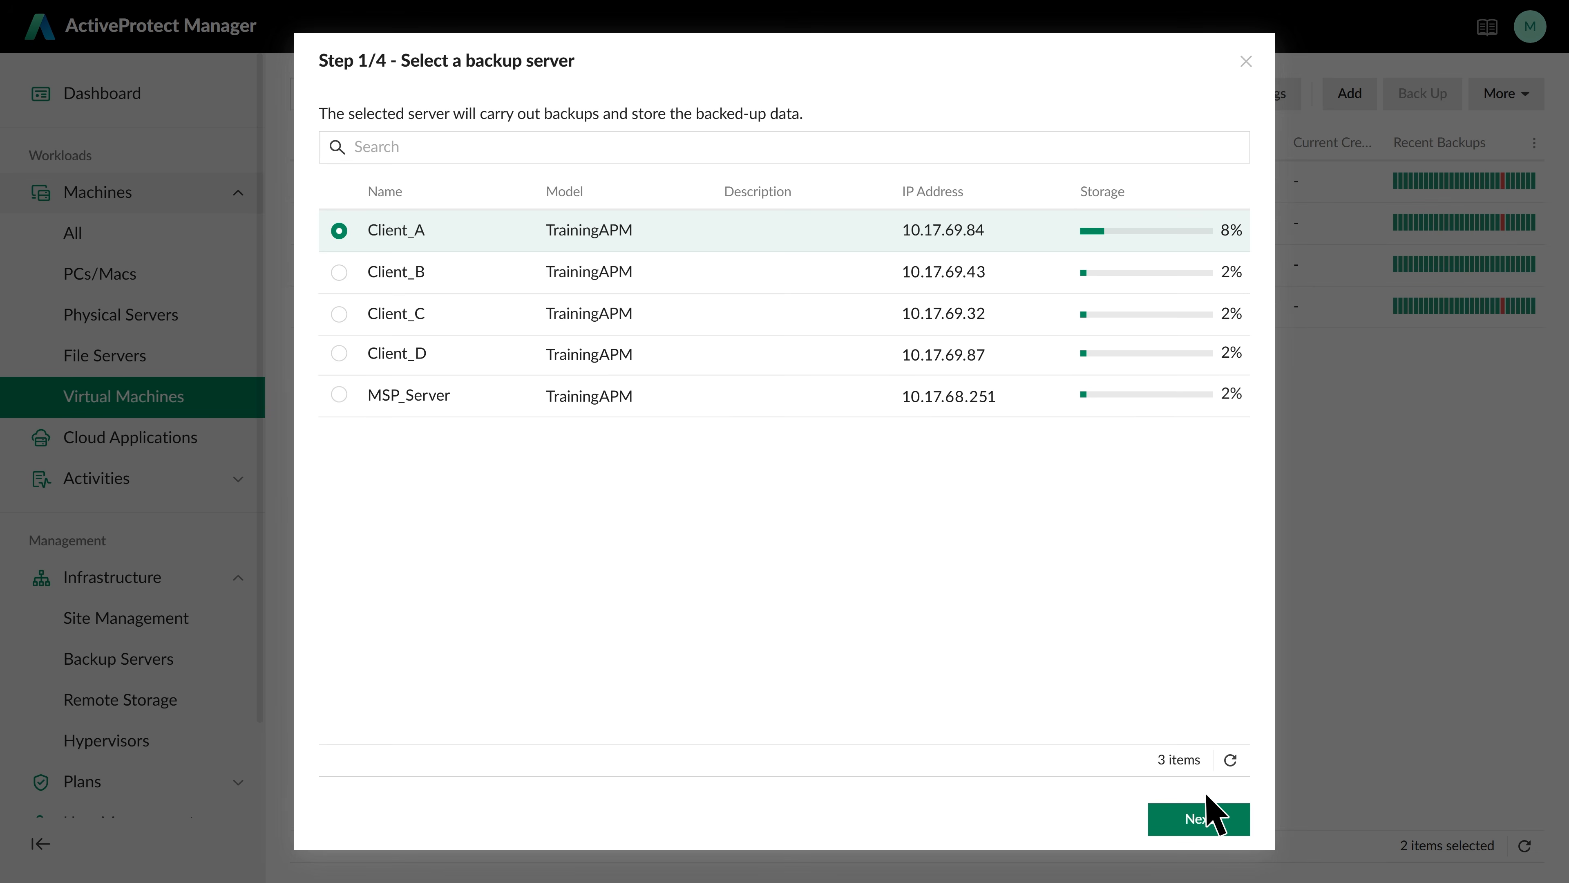
Back up Client A_hypervisor's Datacenter US folder to Client_A under Gold Plan_demo
{"action": "left_click", "coordinate": [1212, 819]}
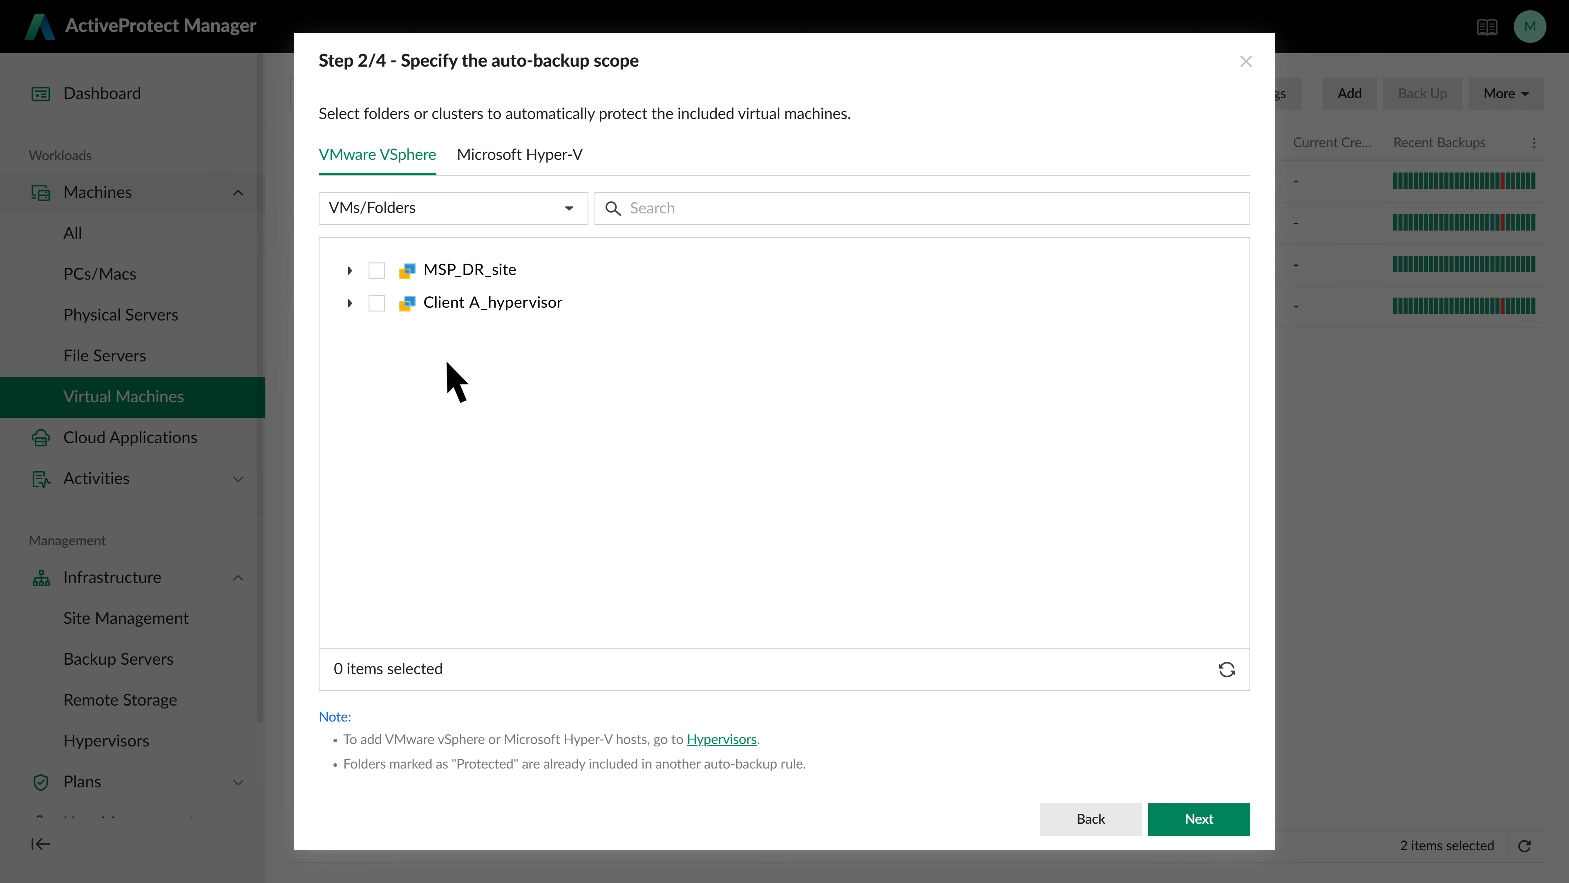
{"action": "left_click", "coordinate": [350, 302]}
{"action": "left_click", "coordinate": [367, 335]}
{"action": "left_click", "coordinate": [409, 433]}
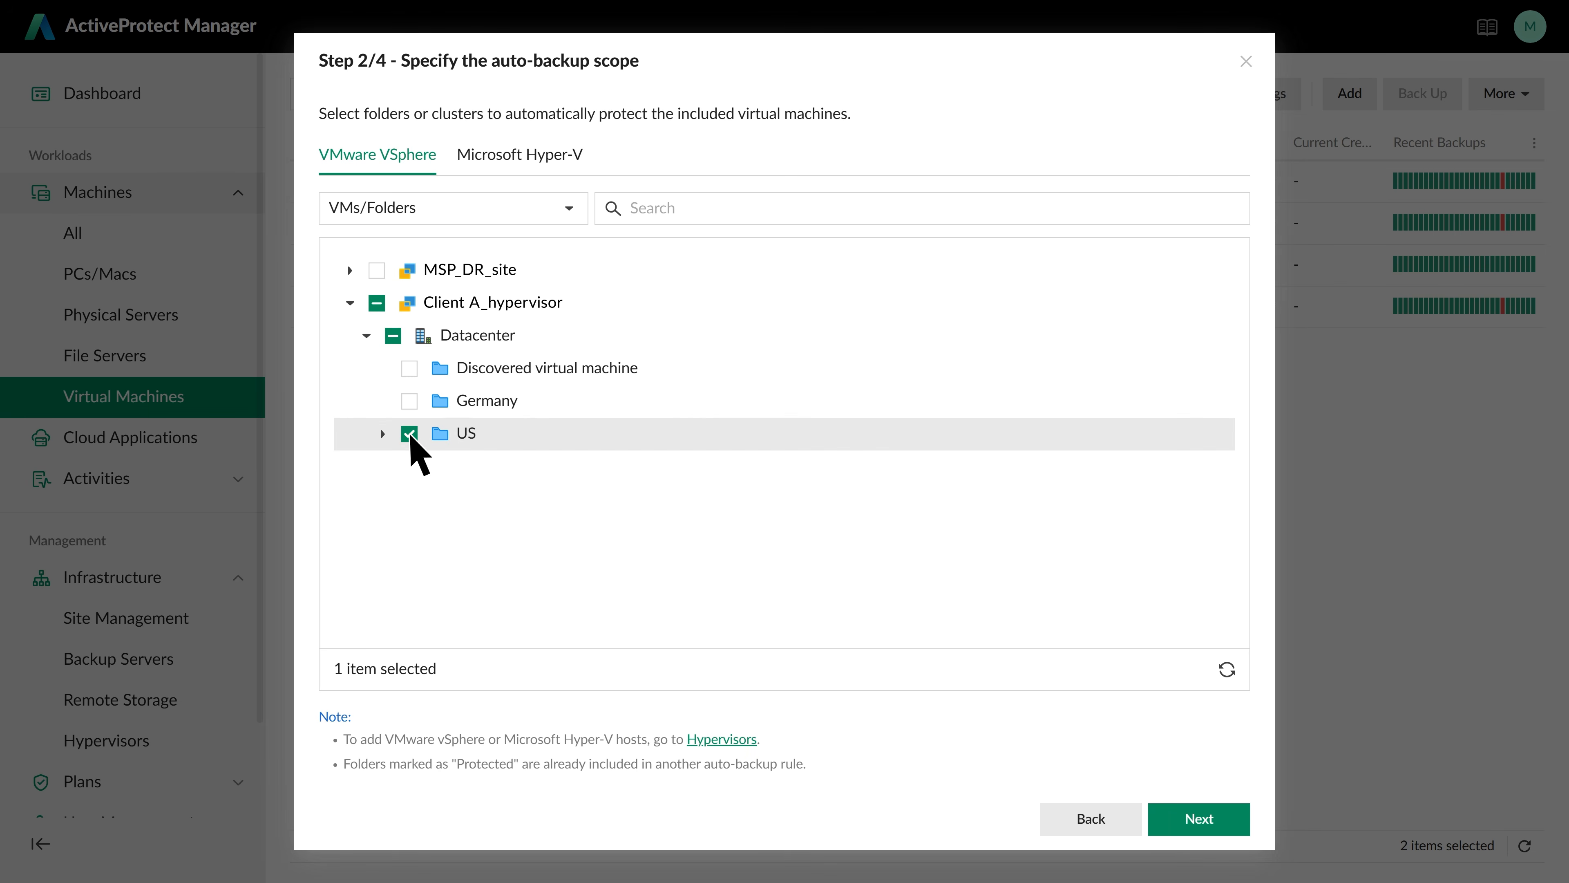
{"action": "left_click", "coordinate": [1217, 821]}
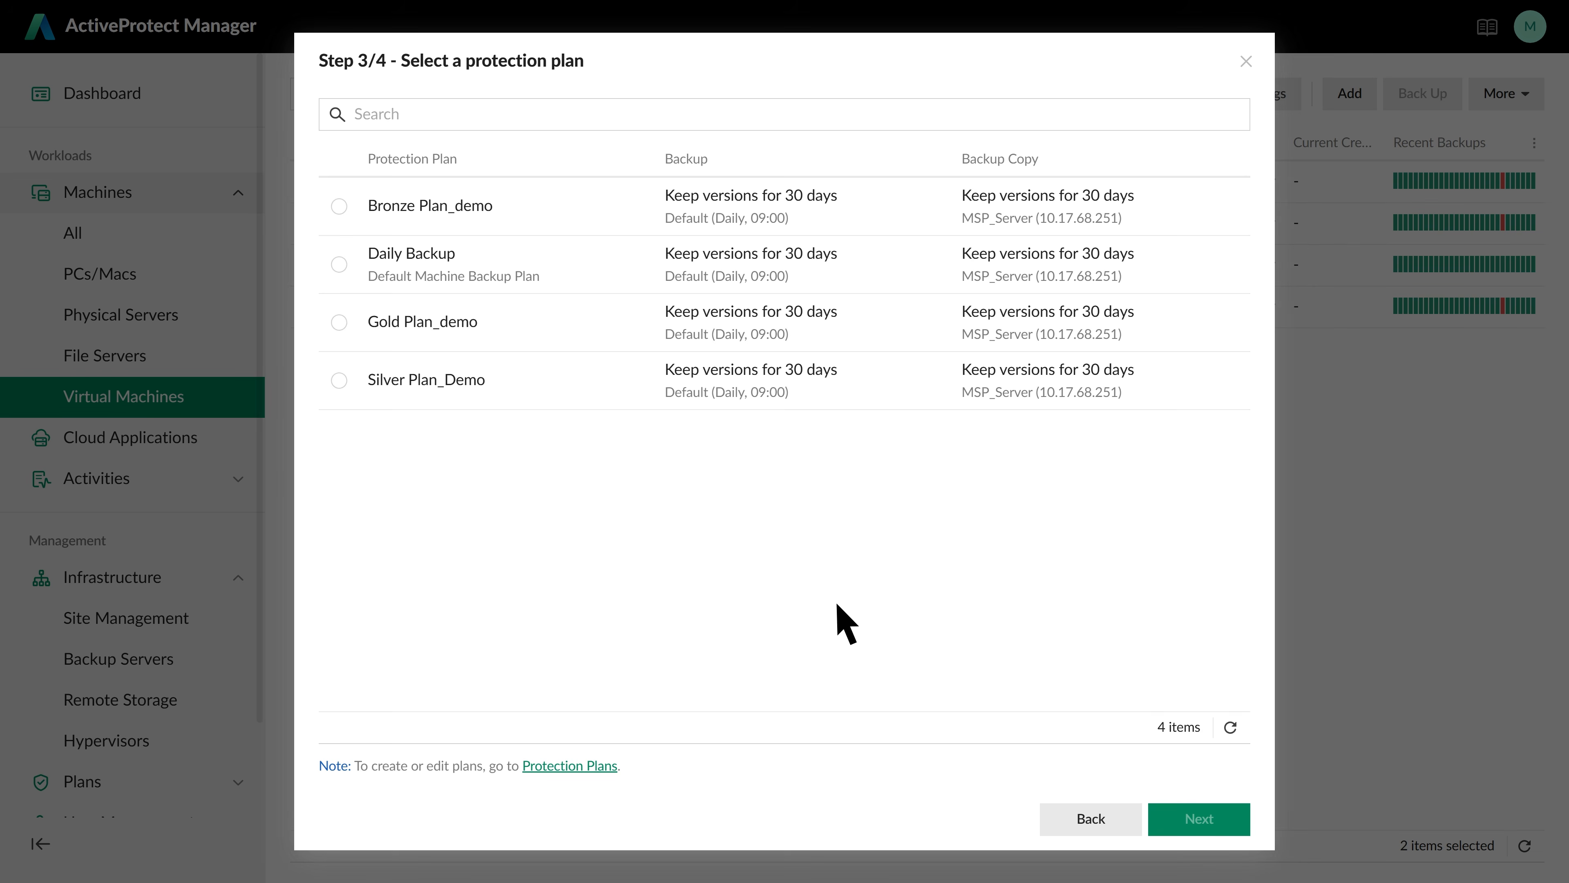
{"action": "left_click", "coordinate": [340, 324]}
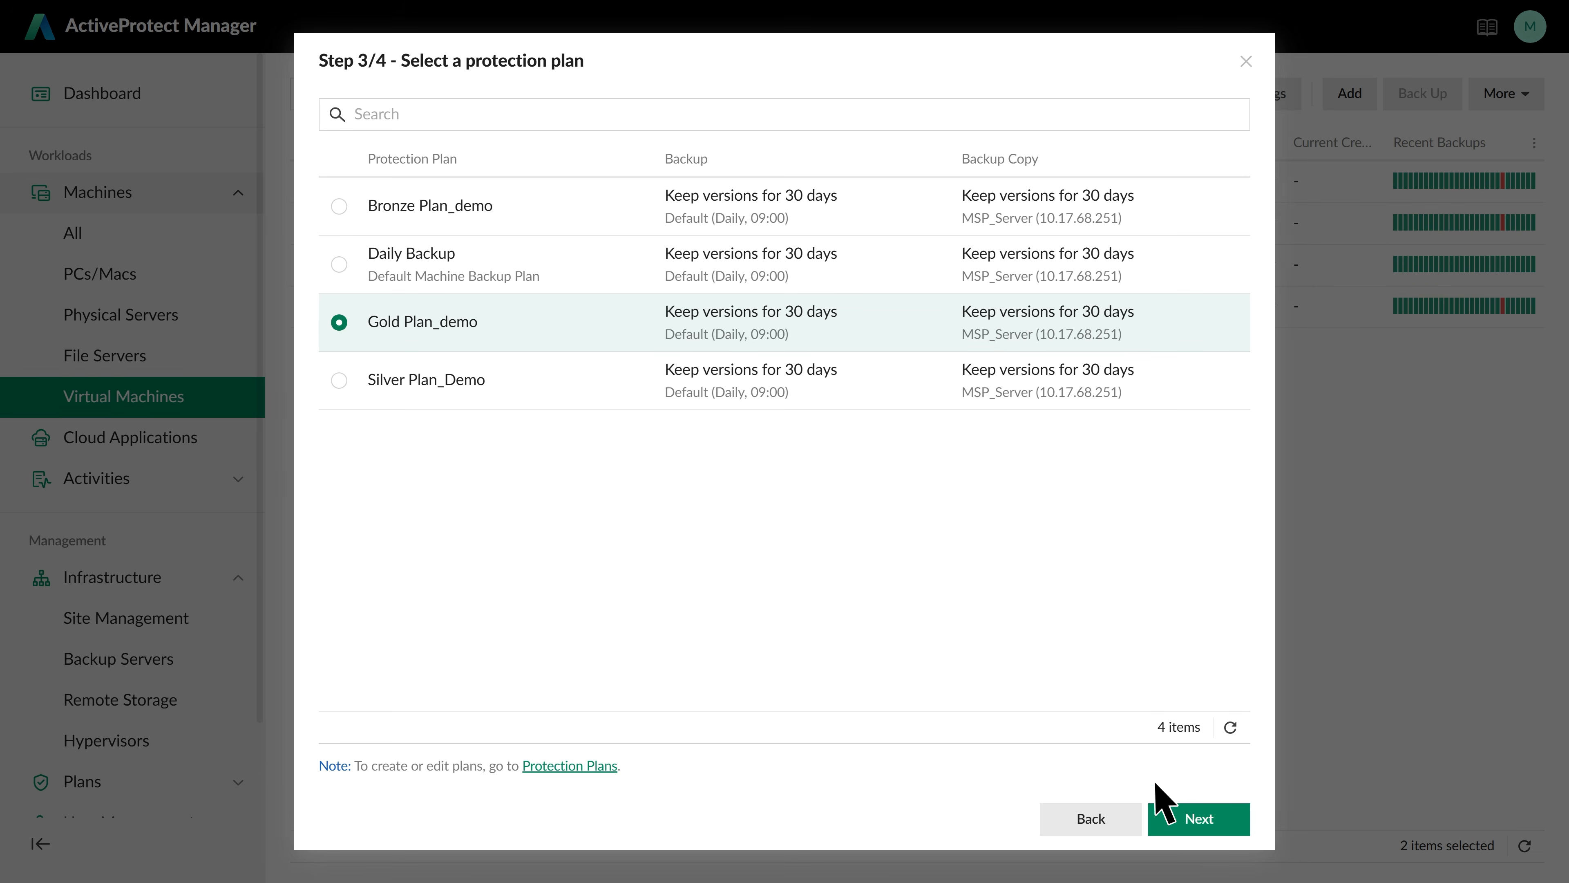
{"action": "left_click", "coordinate": [1214, 817]}
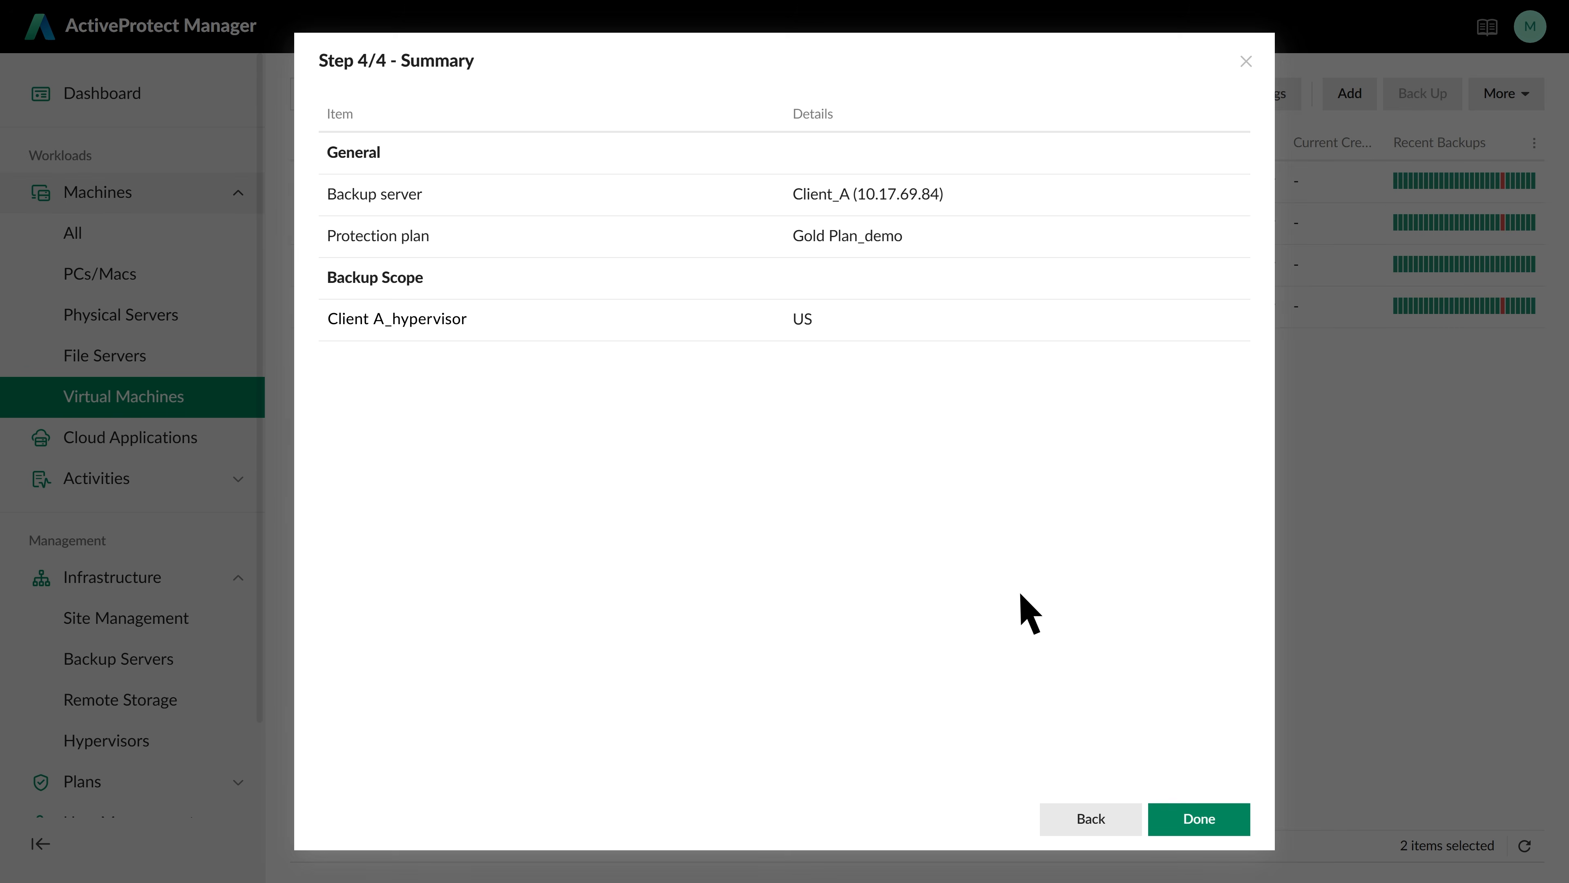
{"action": "left_click", "coordinate": [1217, 820]}
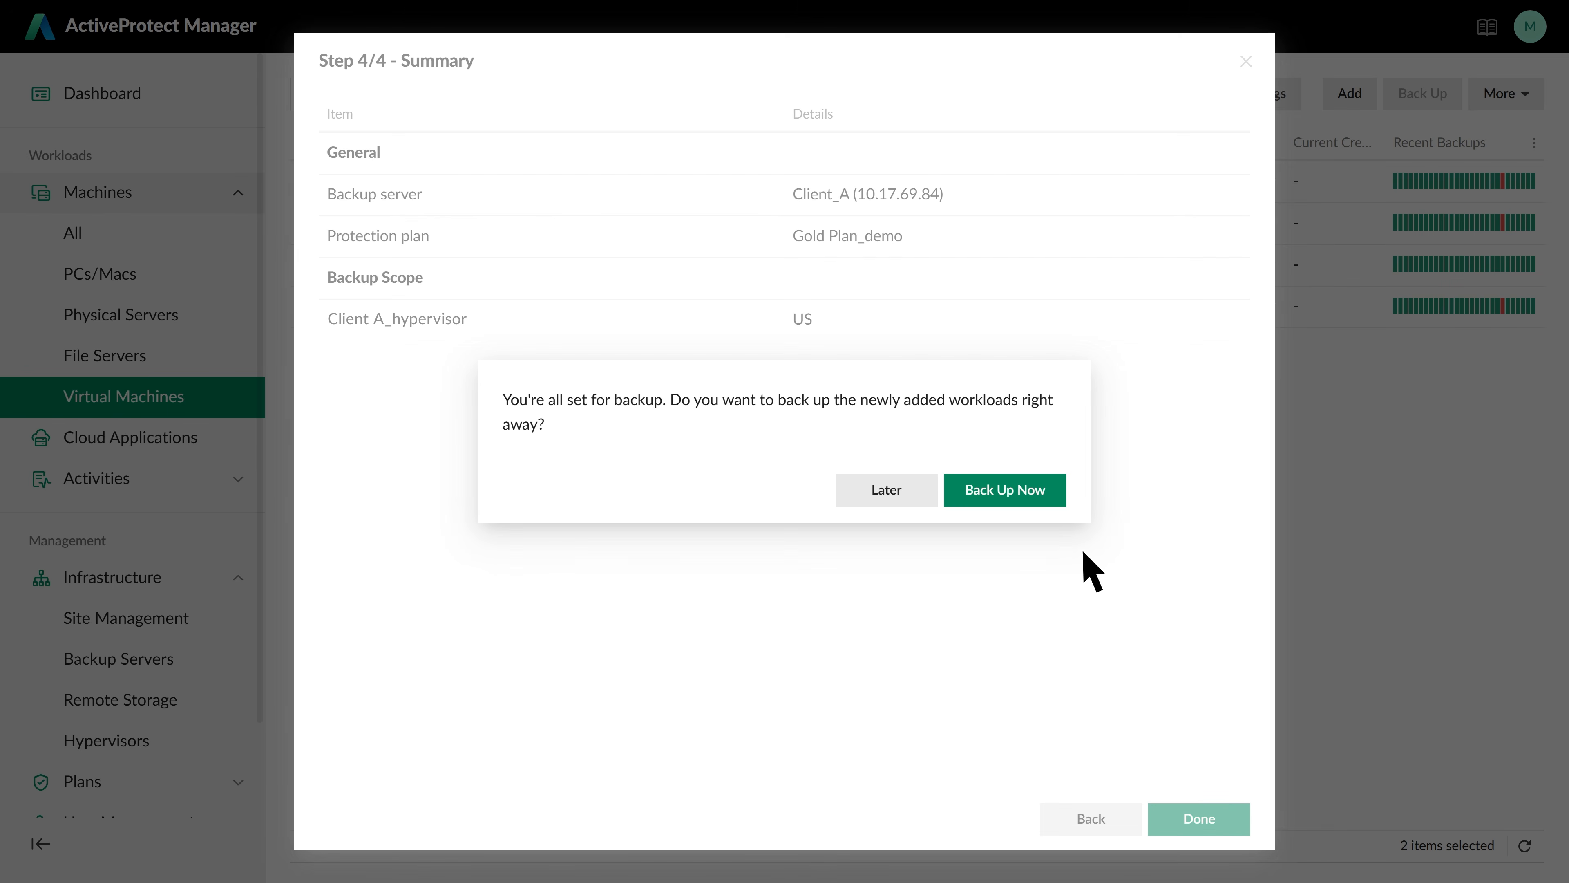
Run Back Up Now so demo, sara_test and test_2026 back up to Client_A
{"action": "left_click", "coordinate": [1052, 493]}
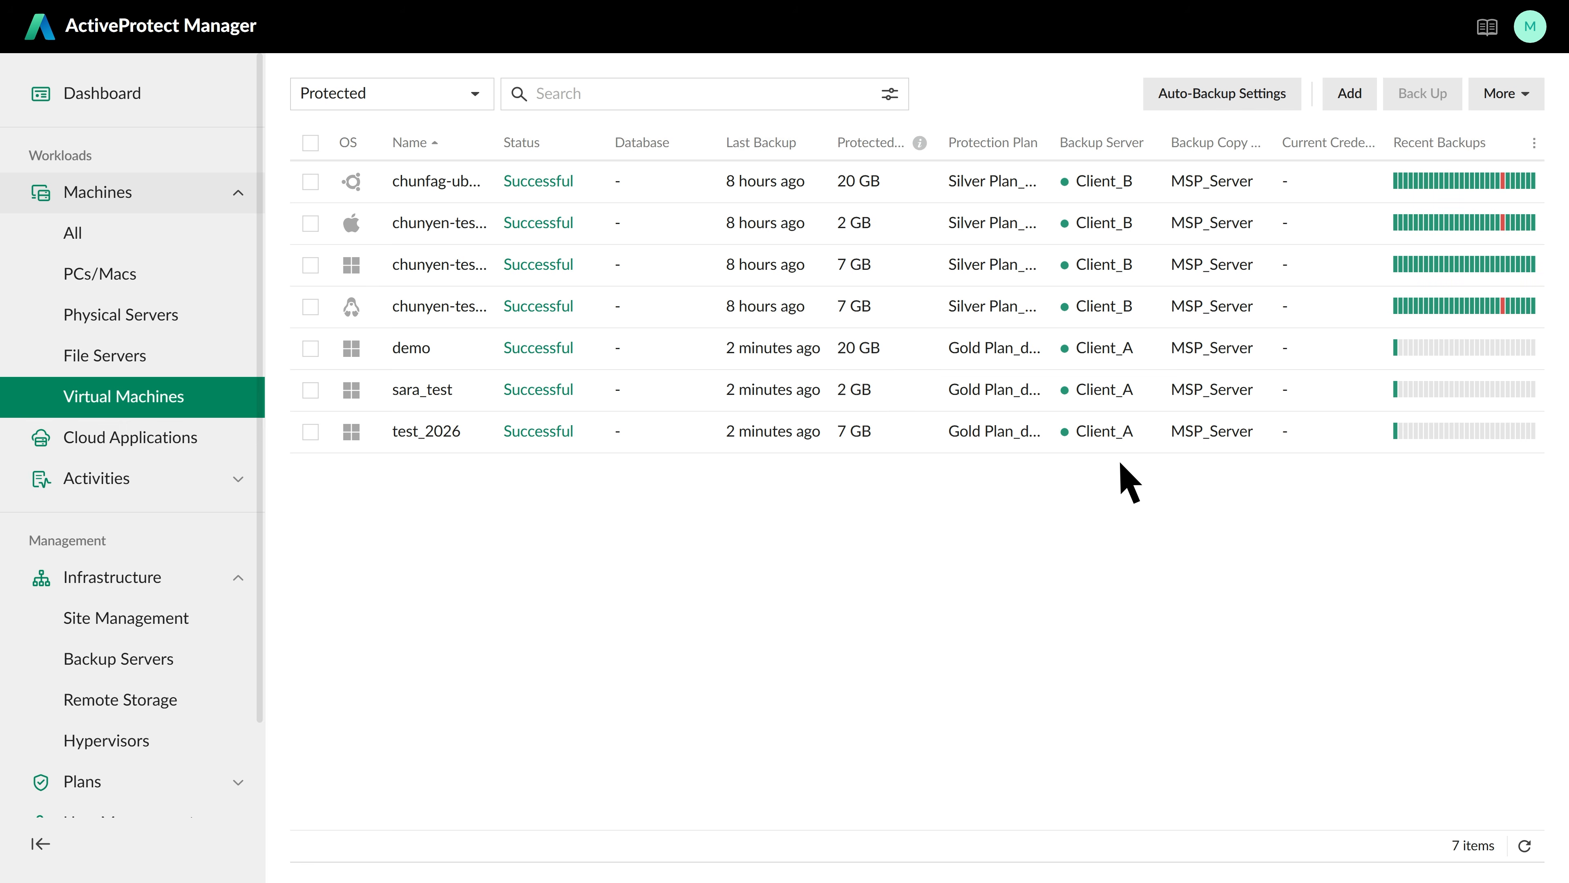
Show local user Client A's delegation permissions, all currently Disabled
{"action": "left_click", "coordinate": [238, 194]}
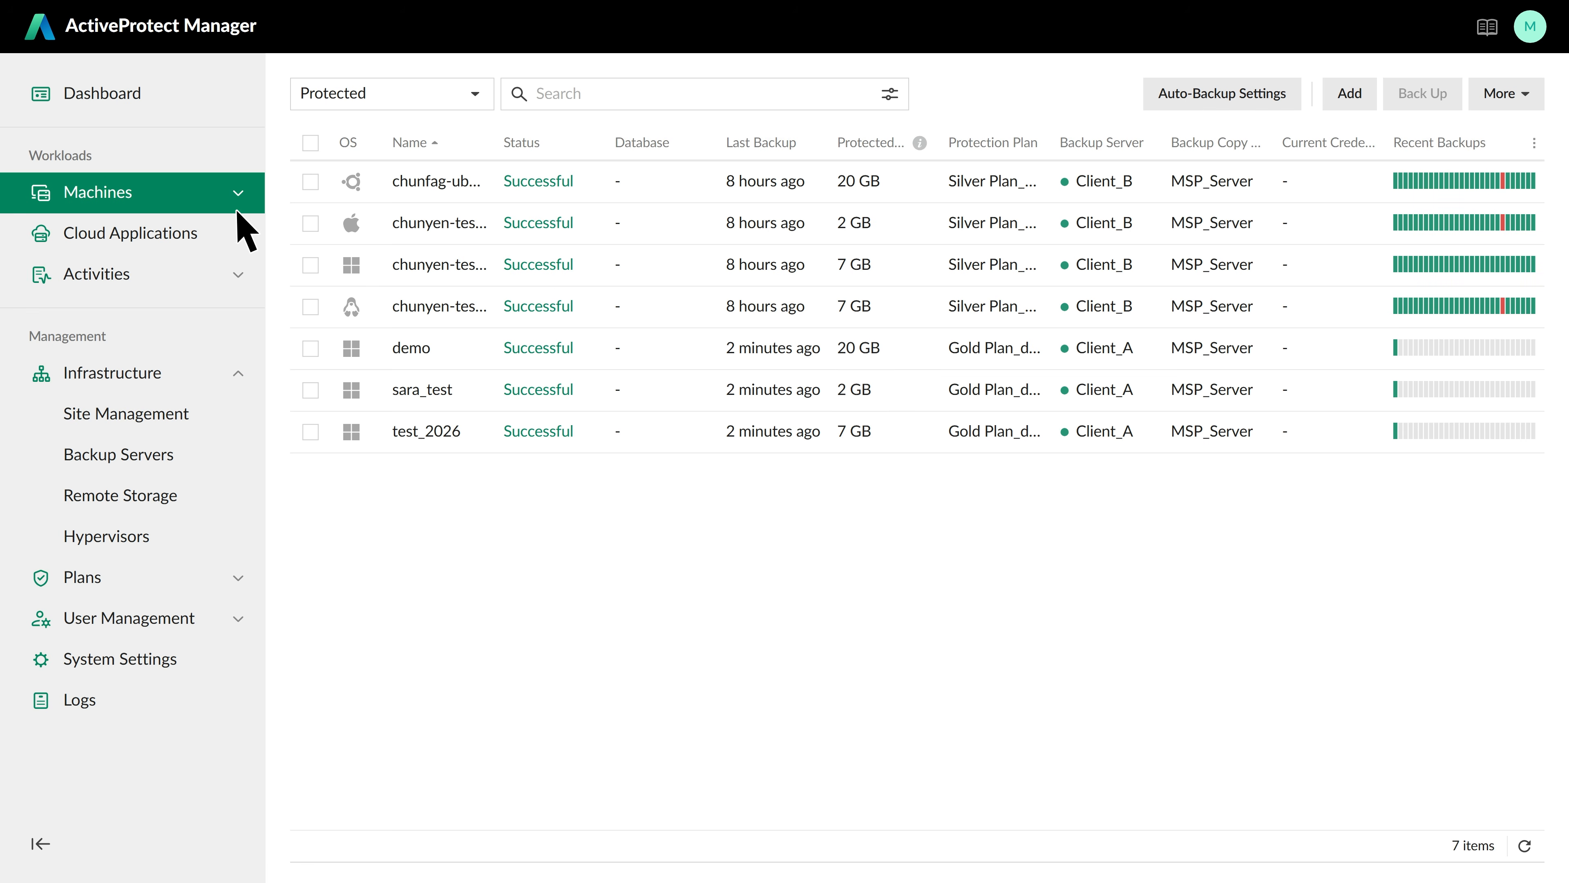
{"action": "left_click", "coordinate": [216, 618]}
{"action": "left_click", "coordinate": [176, 660]}
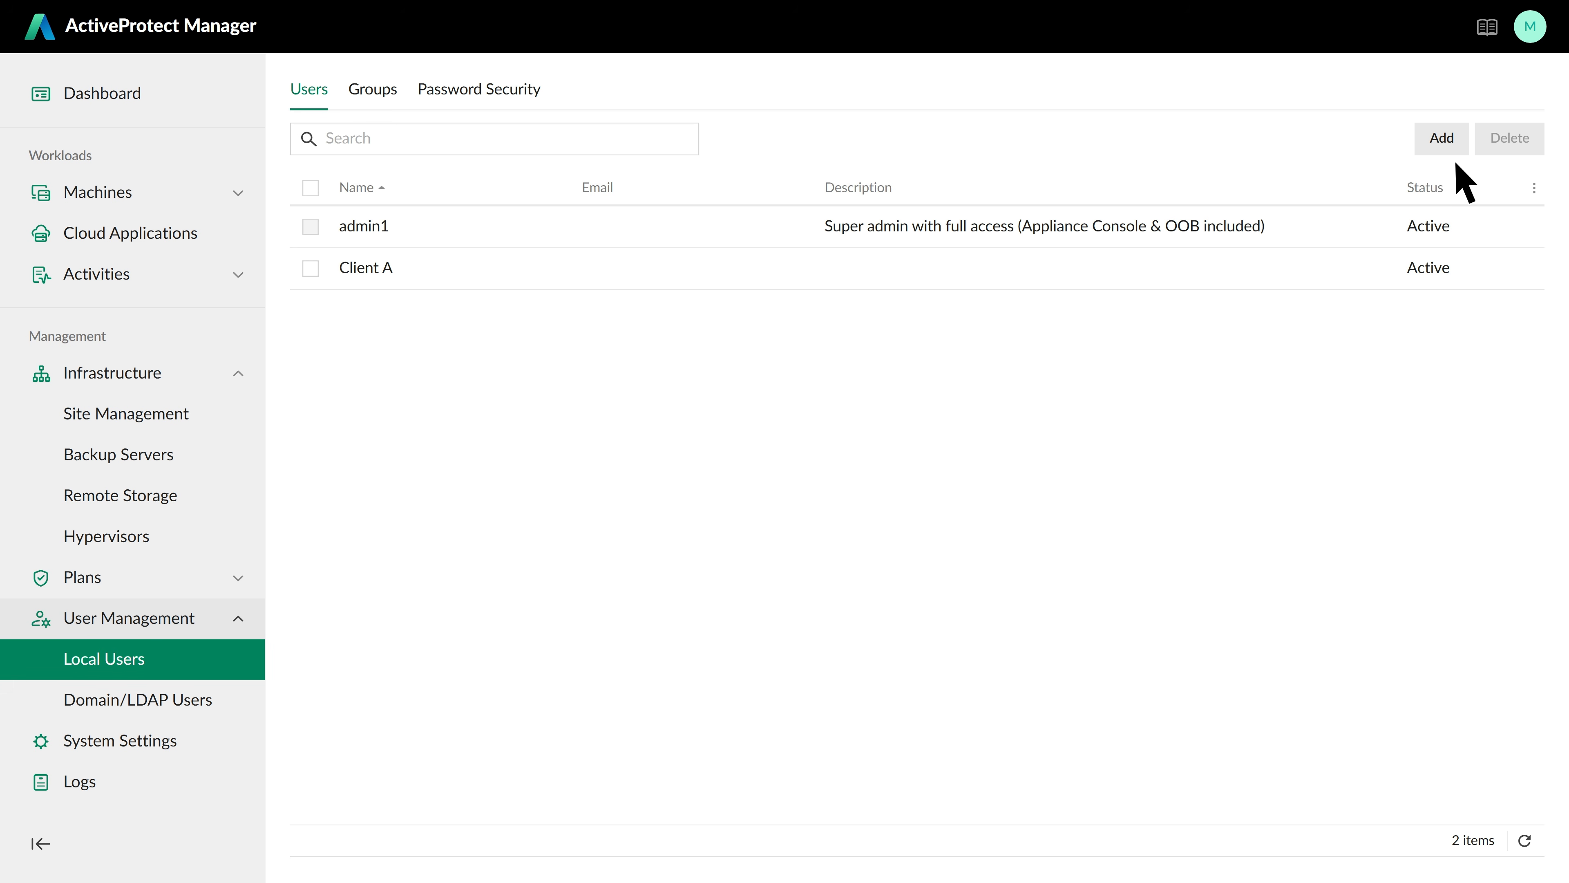
{"action": "left_click", "coordinate": [424, 272]}
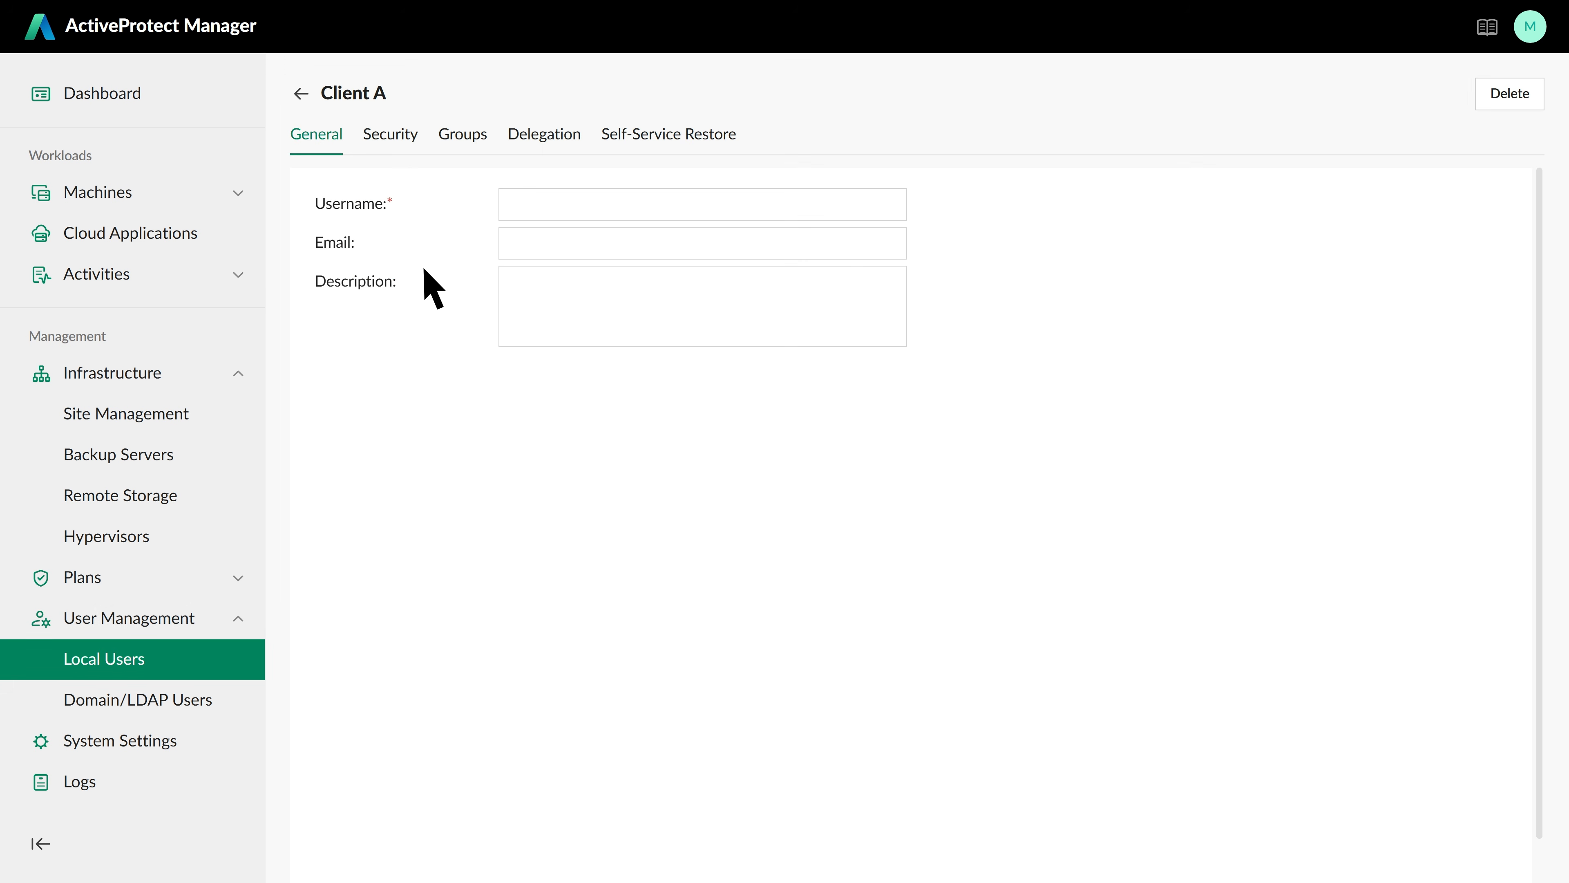
{"action": "left_click", "coordinate": [545, 140]}
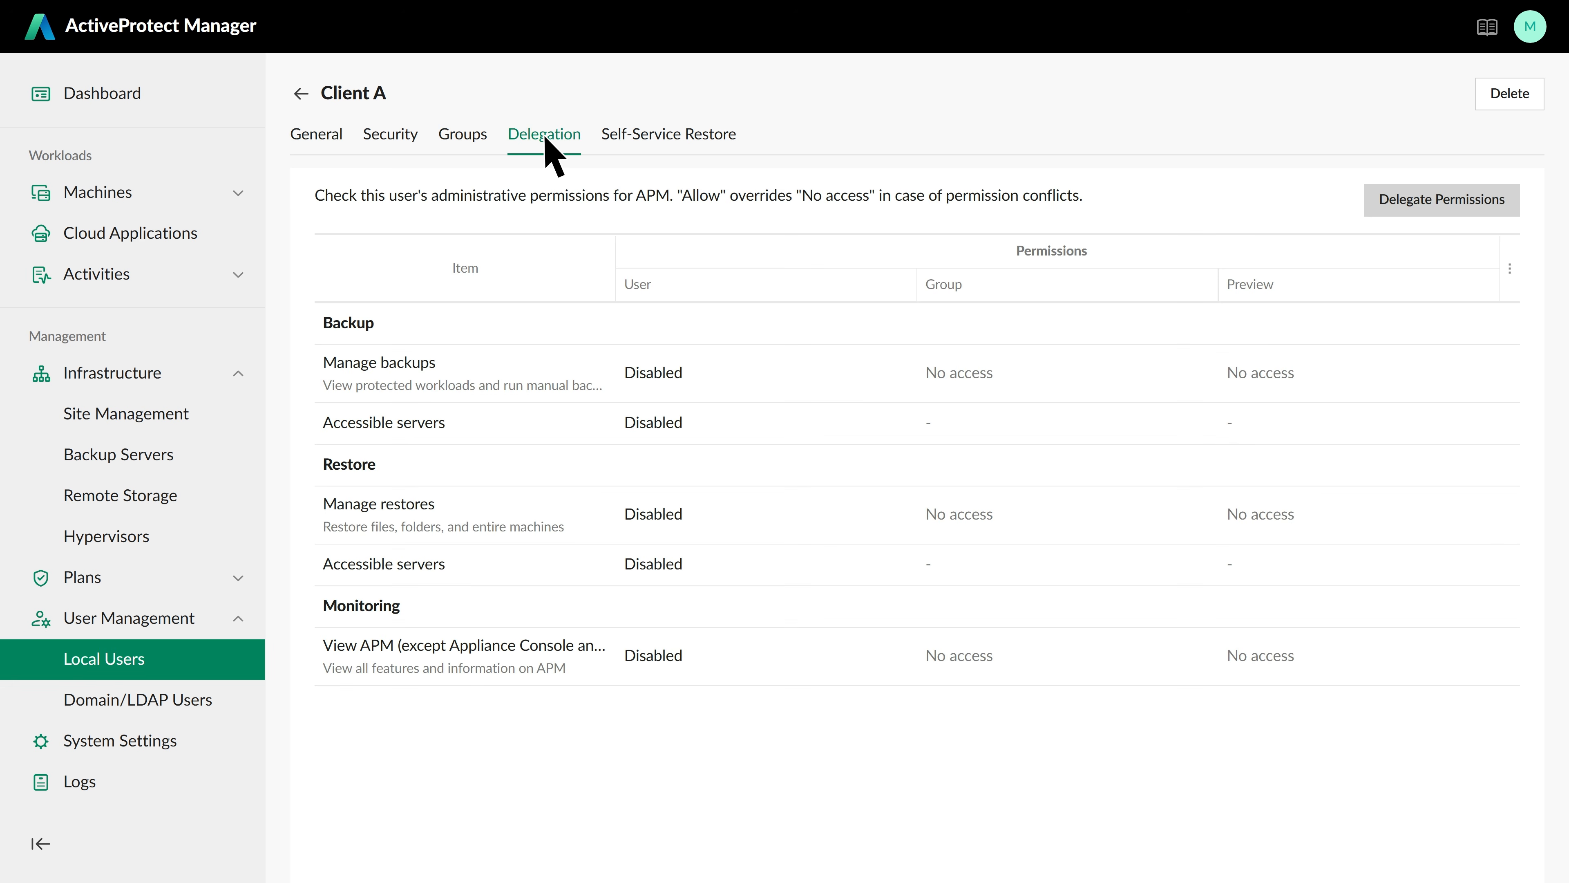
Enable delegation for Client A with Manage backups limited to the Client_A server, and save
{"action": "left_click", "coordinate": [1445, 204]}
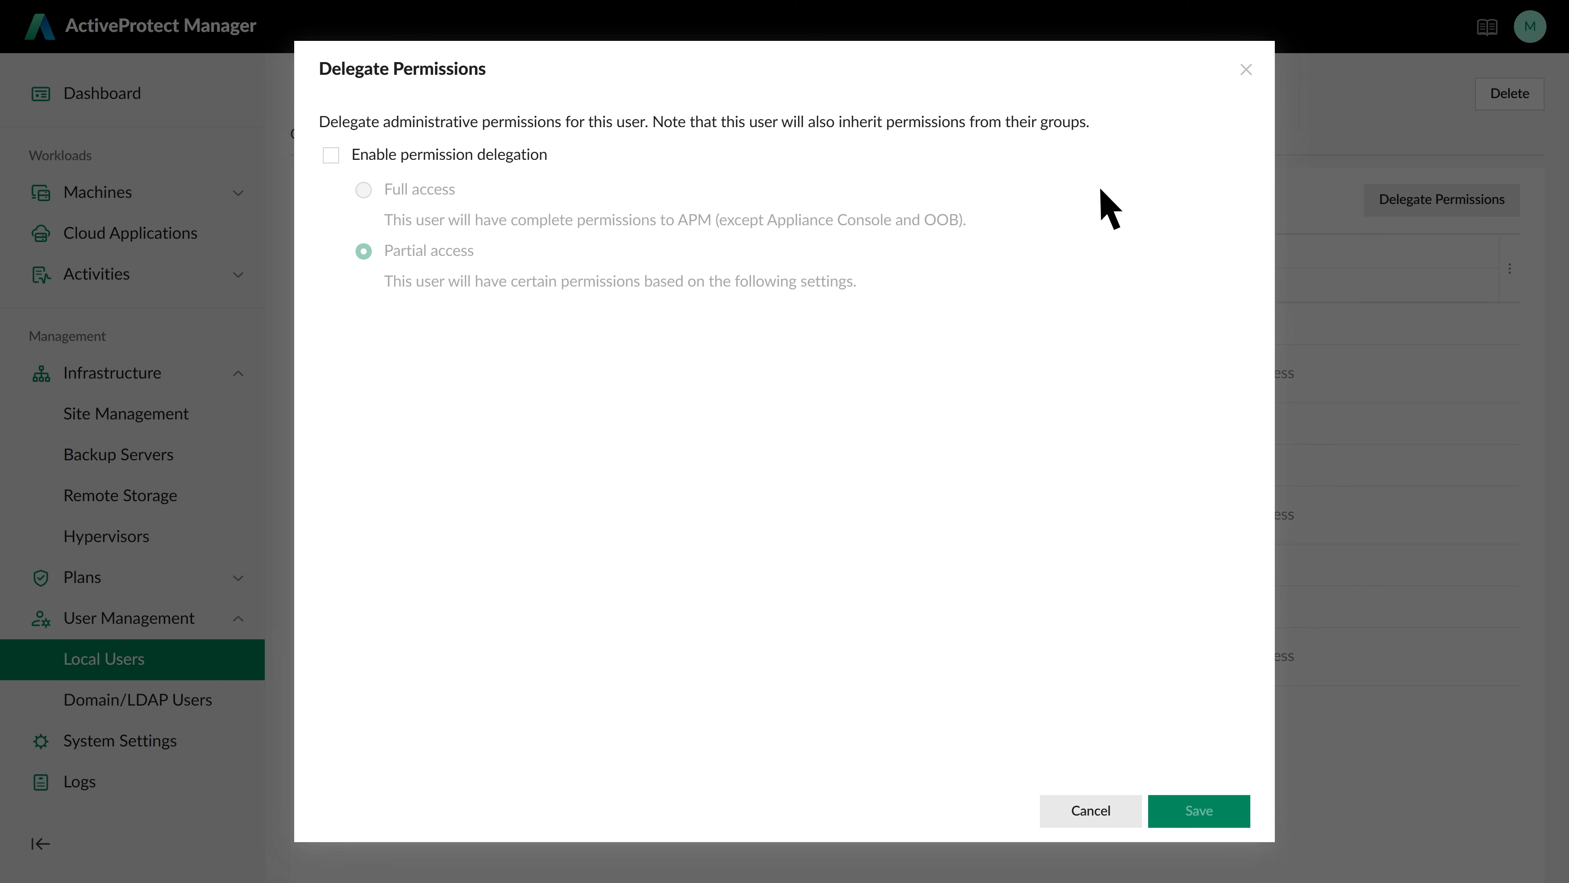
{"action": "left_click", "coordinate": [332, 156]}
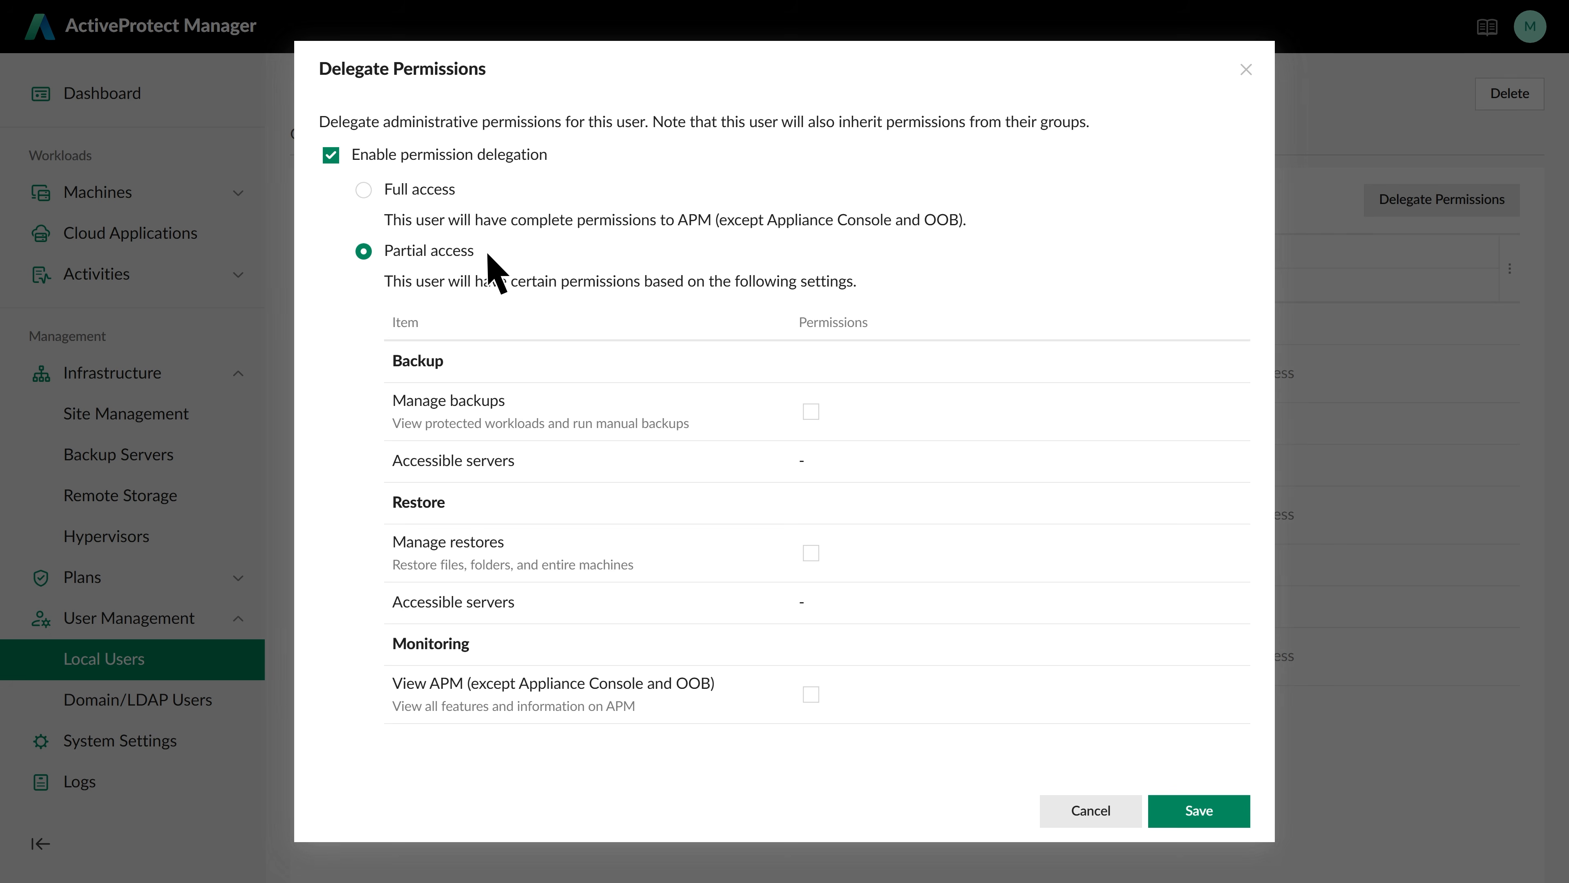
{"action": "left_click", "coordinate": [811, 411]}
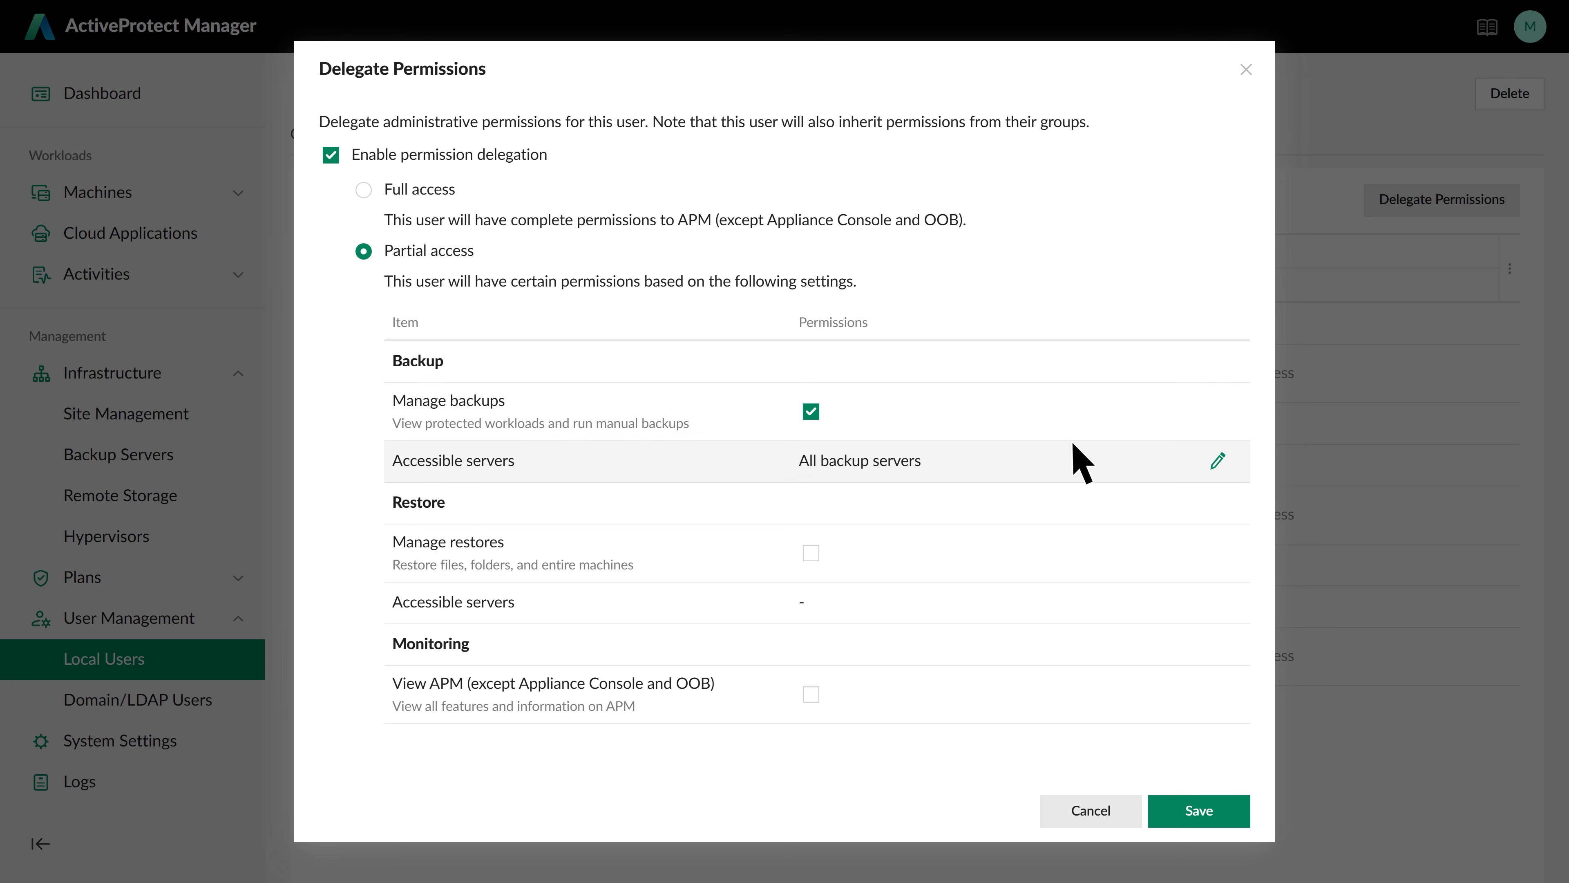
{"action": "left_click", "coordinate": [1218, 461]}
{"action": "left_click", "coordinate": [413, 231]}
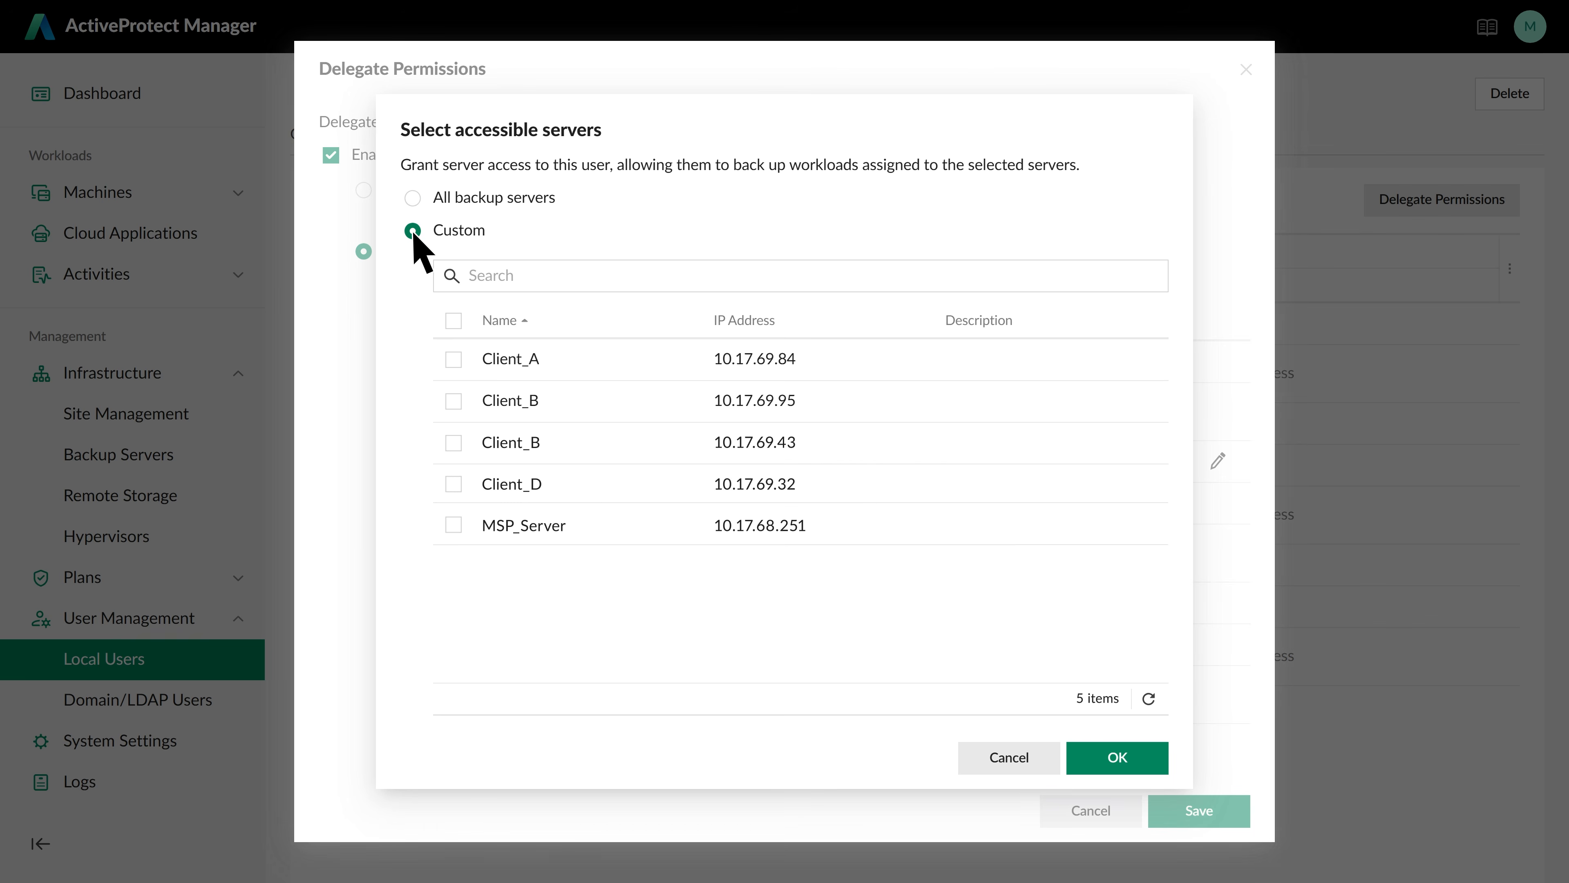
{"action": "left_click", "coordinate": [453, 358]}
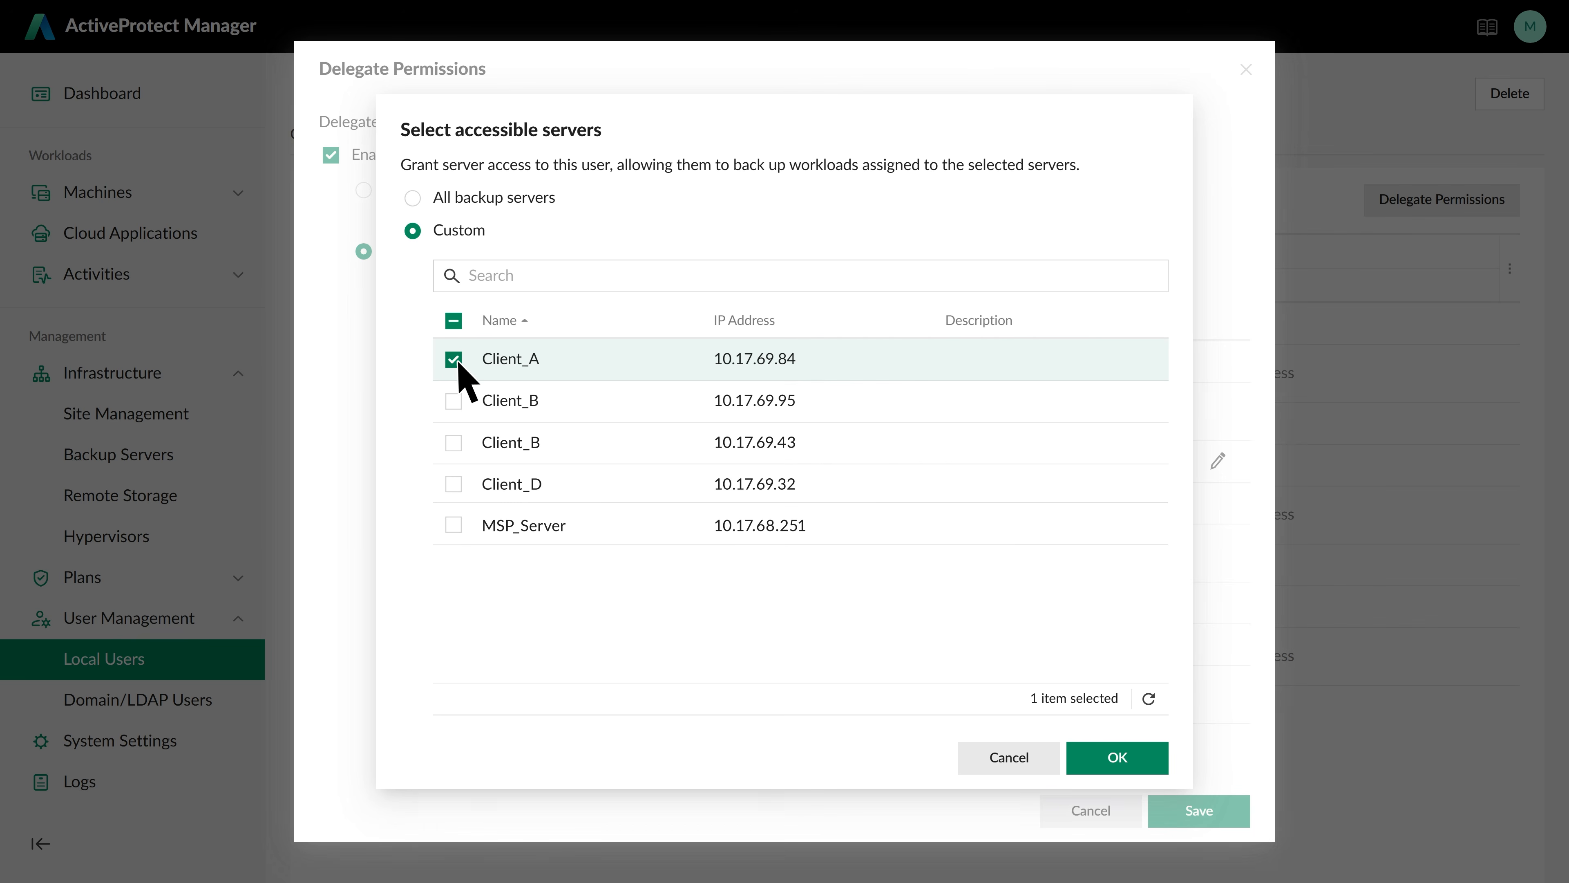
{"action": "left_click", "coordinate": [1129, 762]}
{"action": "left_click", "coordinate": [1220, 812]}
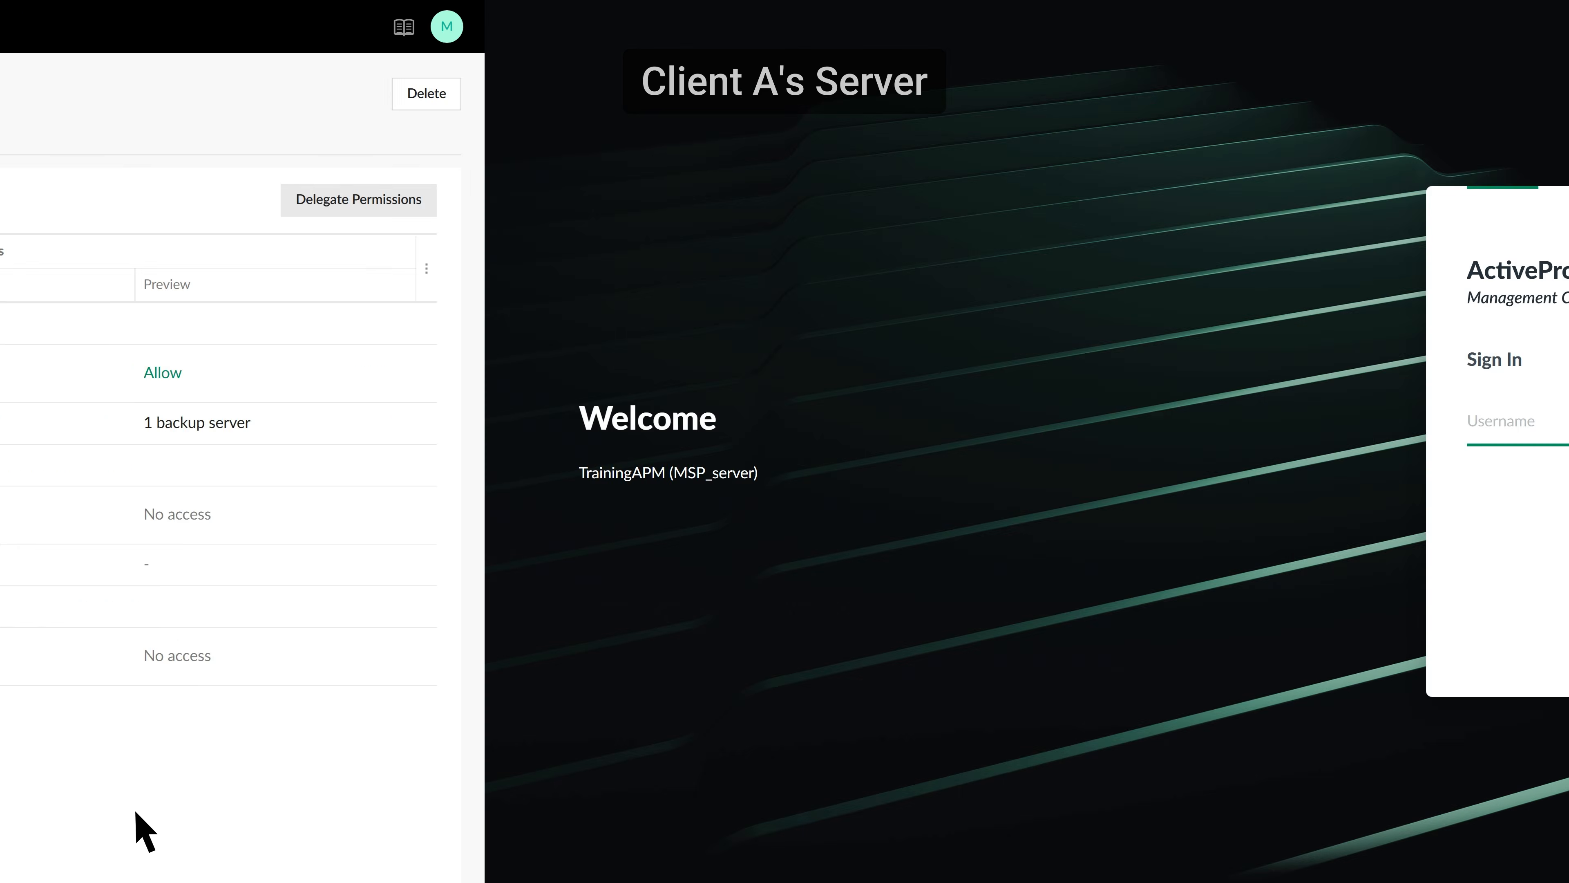
Sign in with the Client A user's username and password
{"action": "type", "text": "client a"}
{"action": "key", "text": "Return"}
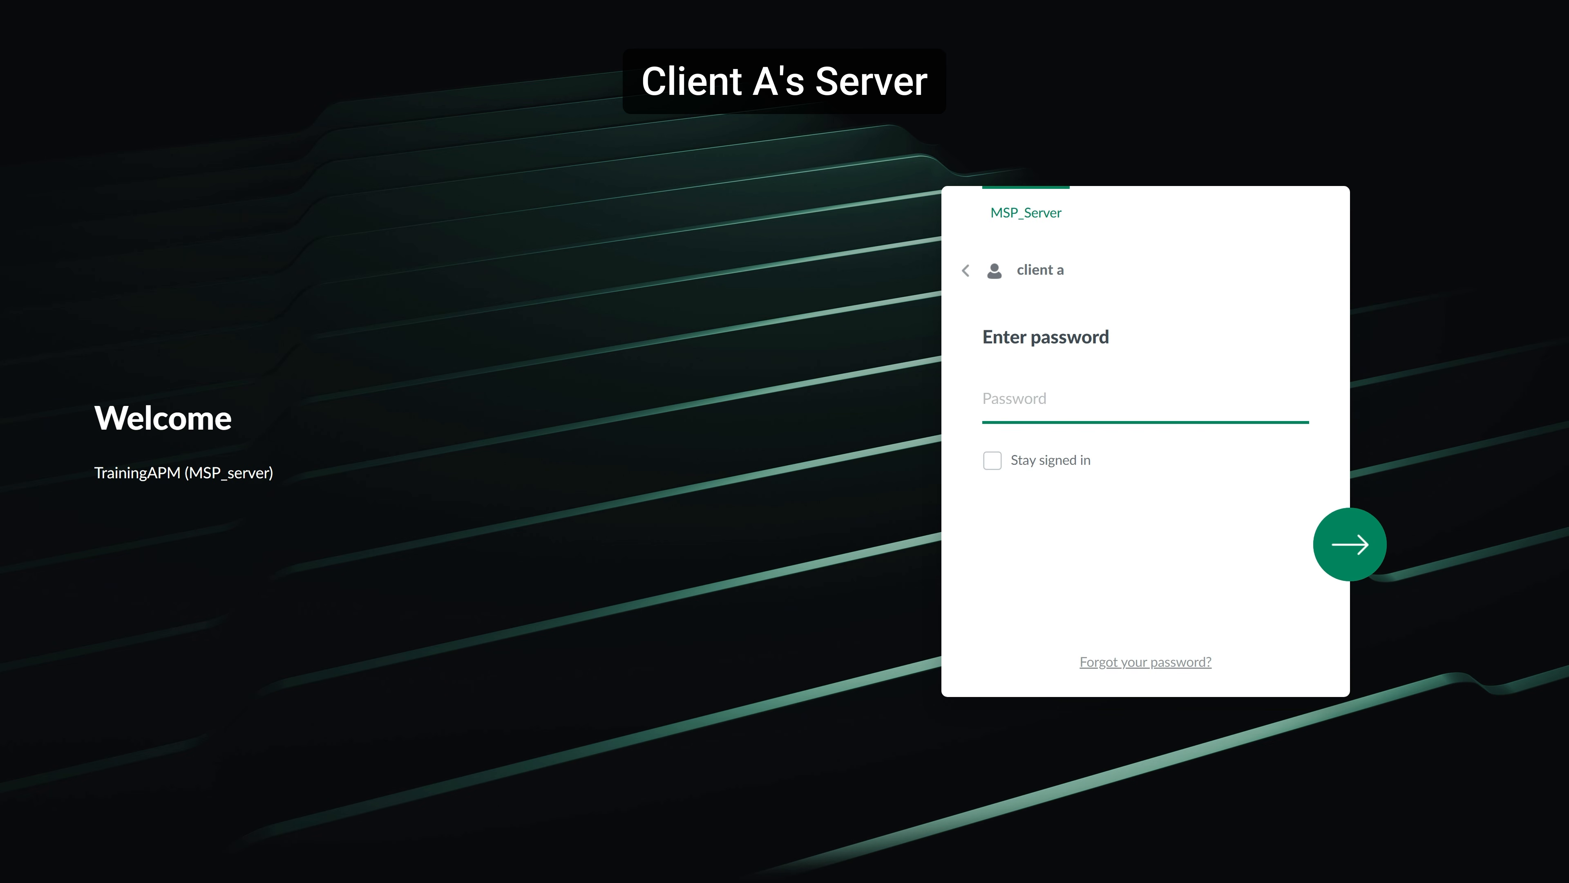
{"action": "type", "text": "•••••••••"}
{"action": "key", "text": "Return"}
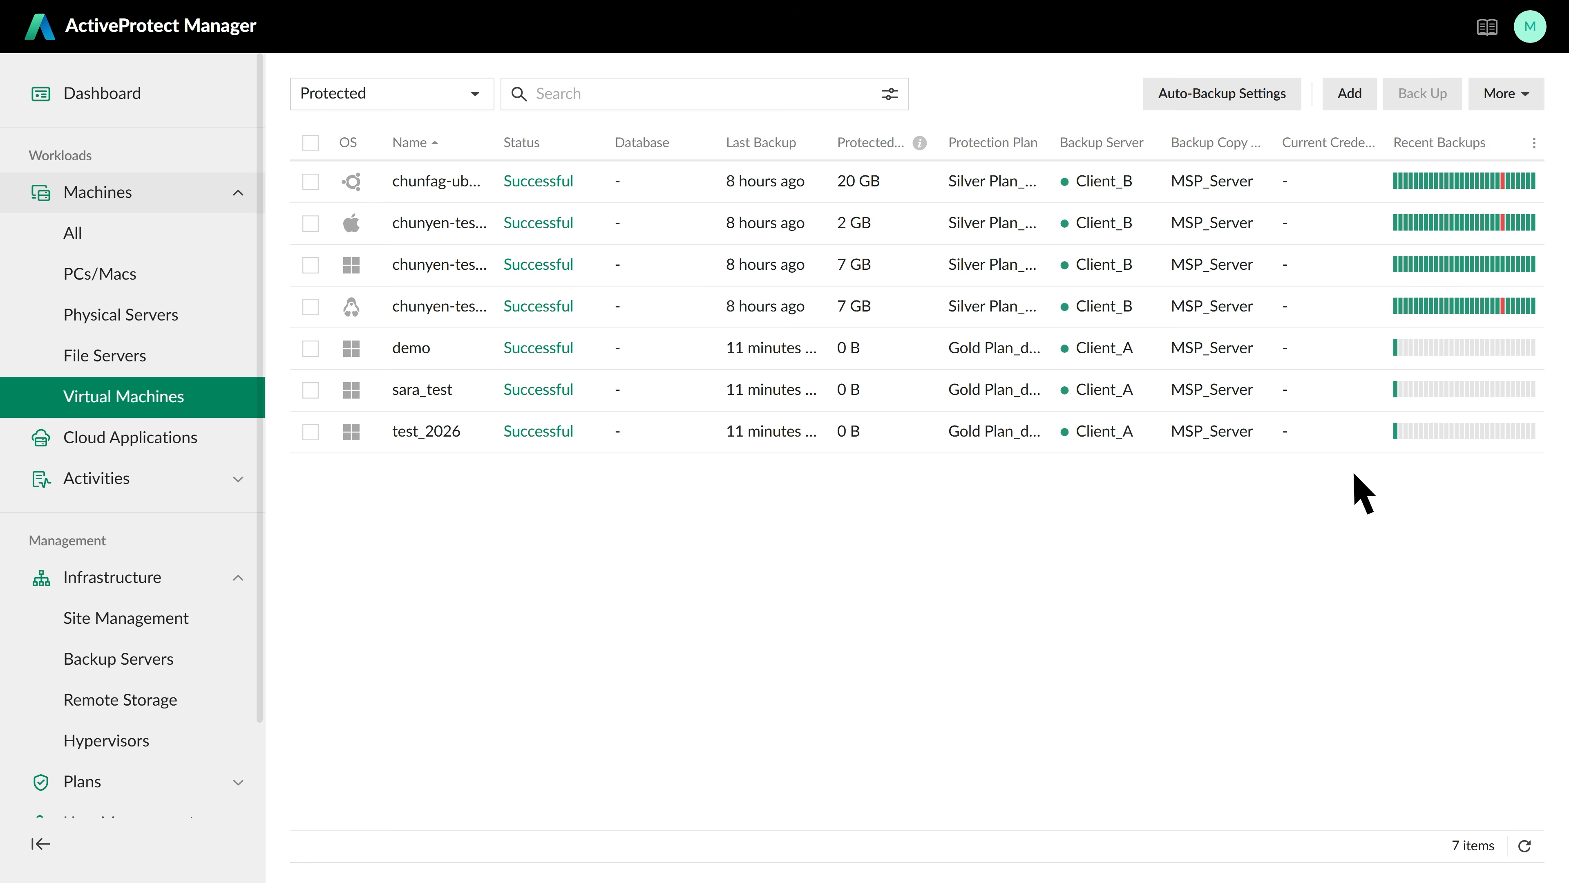
{"action": "left_click", "coordinate": [1517, 224]}
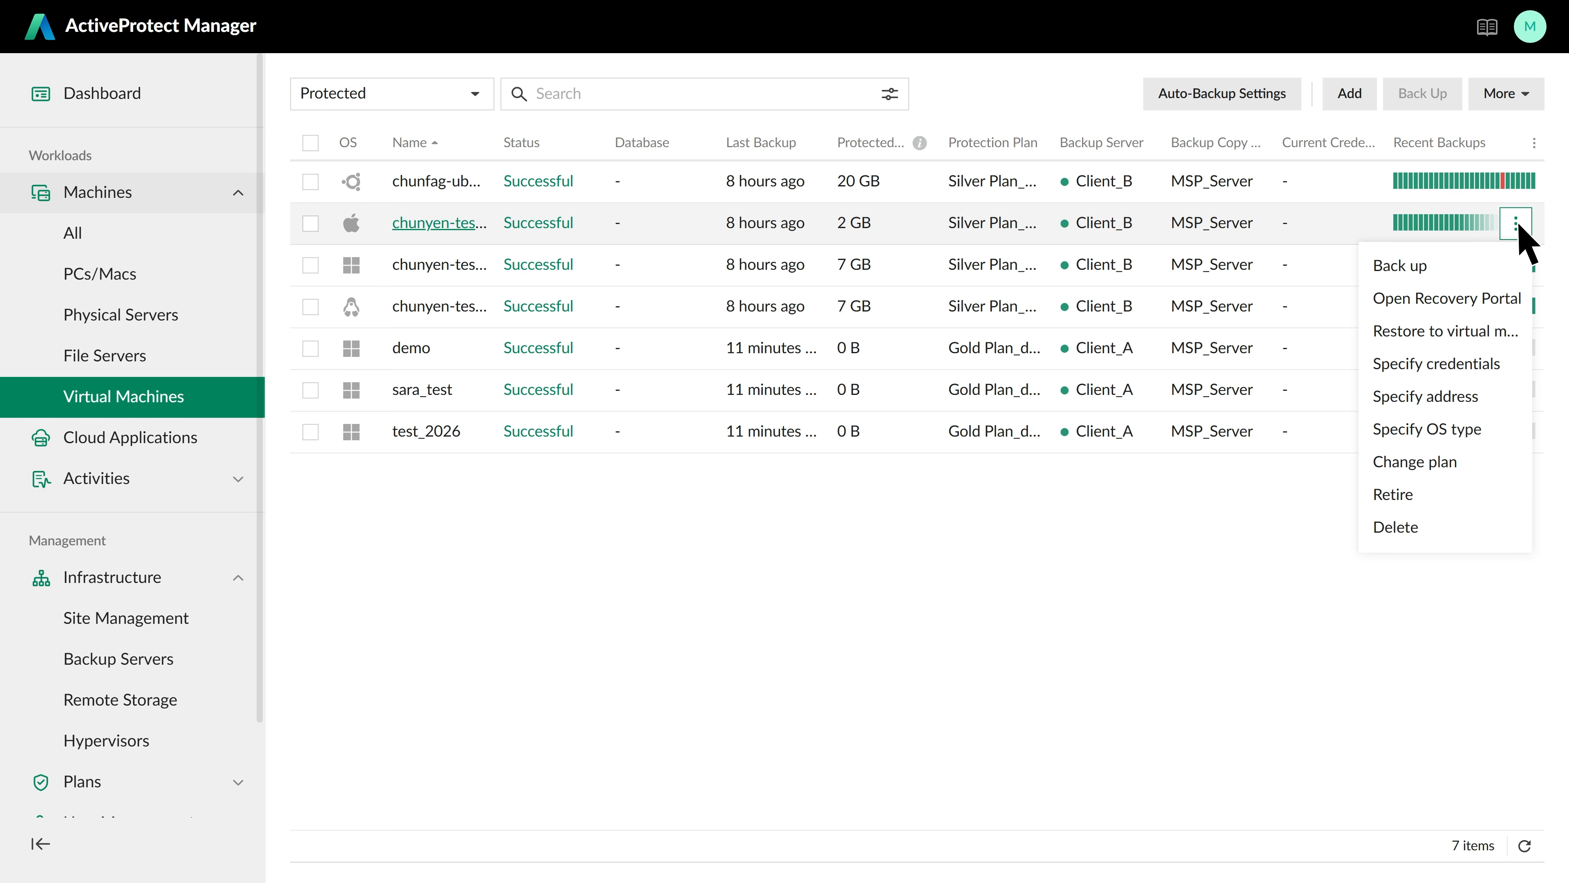
{"action": "left_click", "coordinate": [1469, 300]}
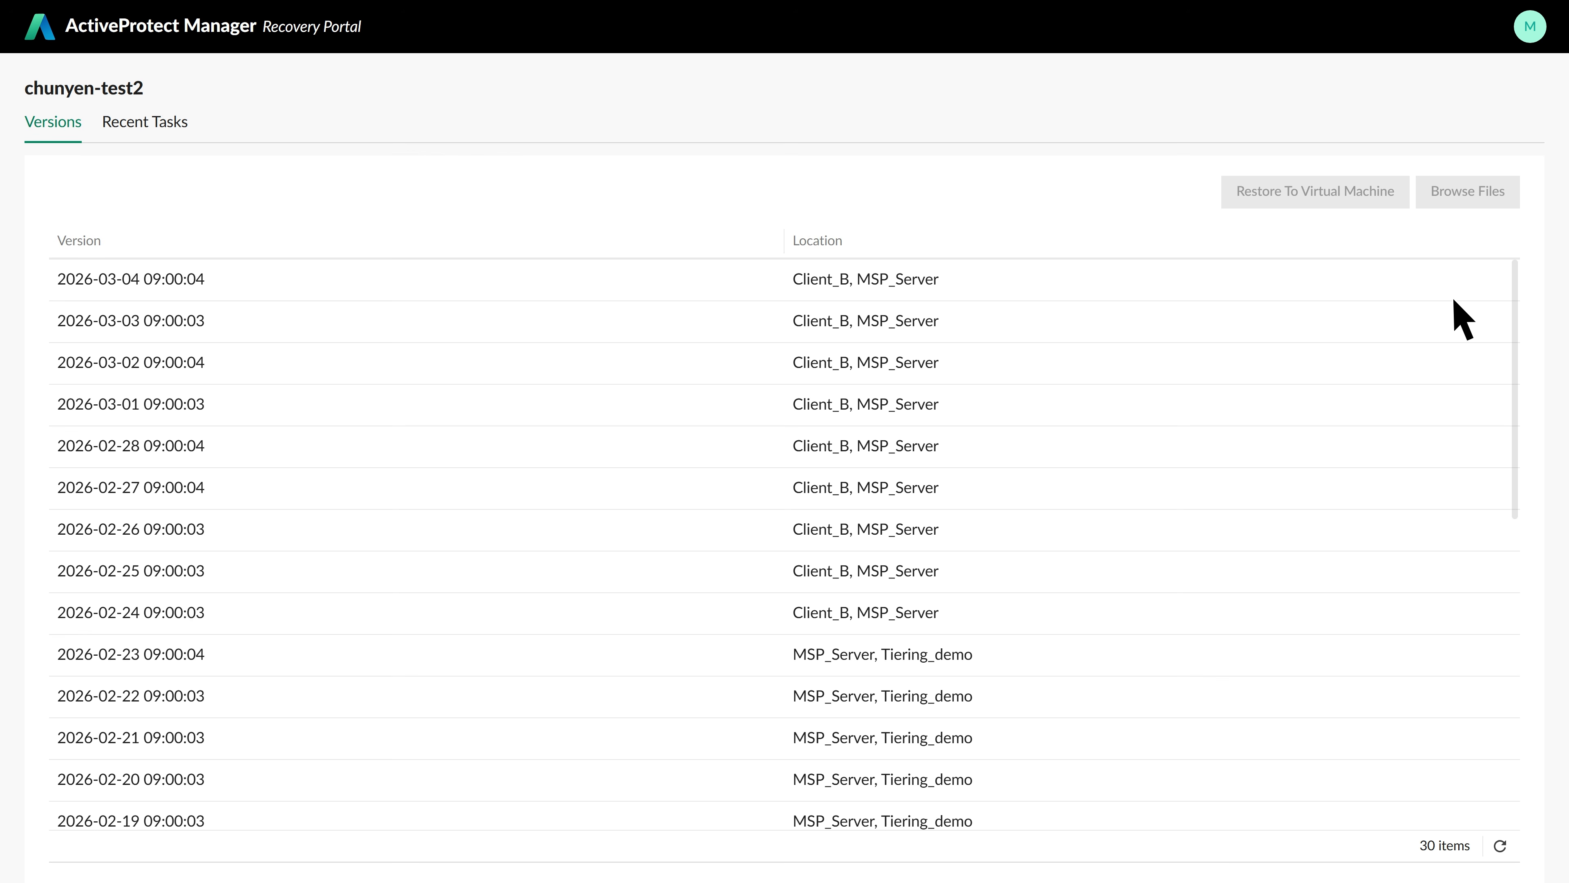
{"action": "left_click", "coordinate": [1381, 294]}
{"action": "left_click", "coordinate": [1400, 193]}
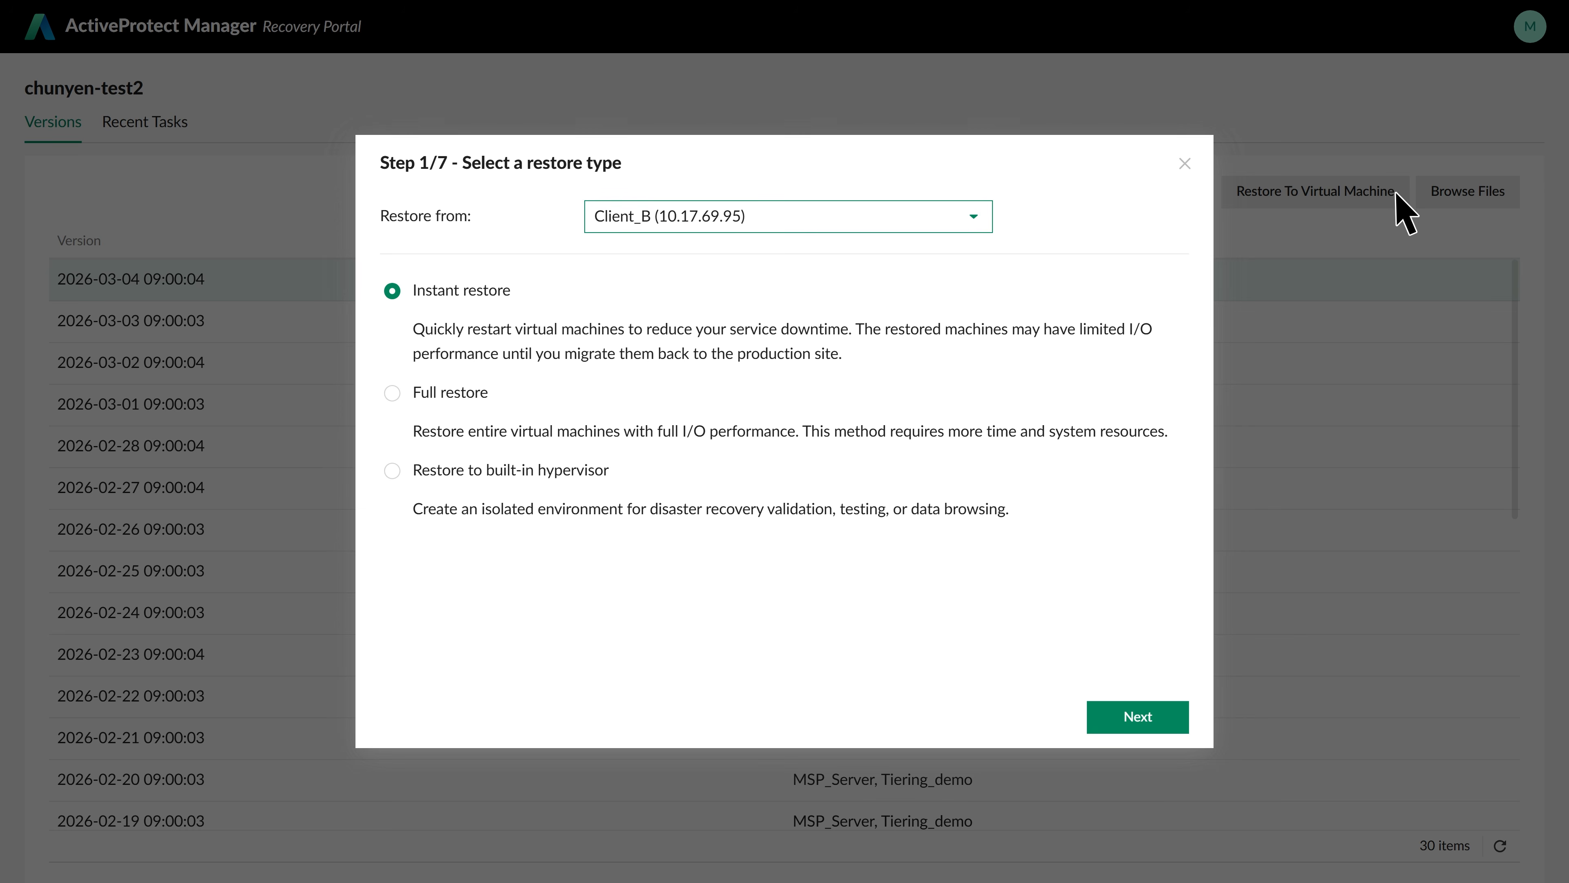
Restore from MSP_Server instead of Client_B, to a new location with different settings
{"action": "left_click", "coordinate": [973, 220]}
{"action": "left_click", "coordinate": [968, 291]}
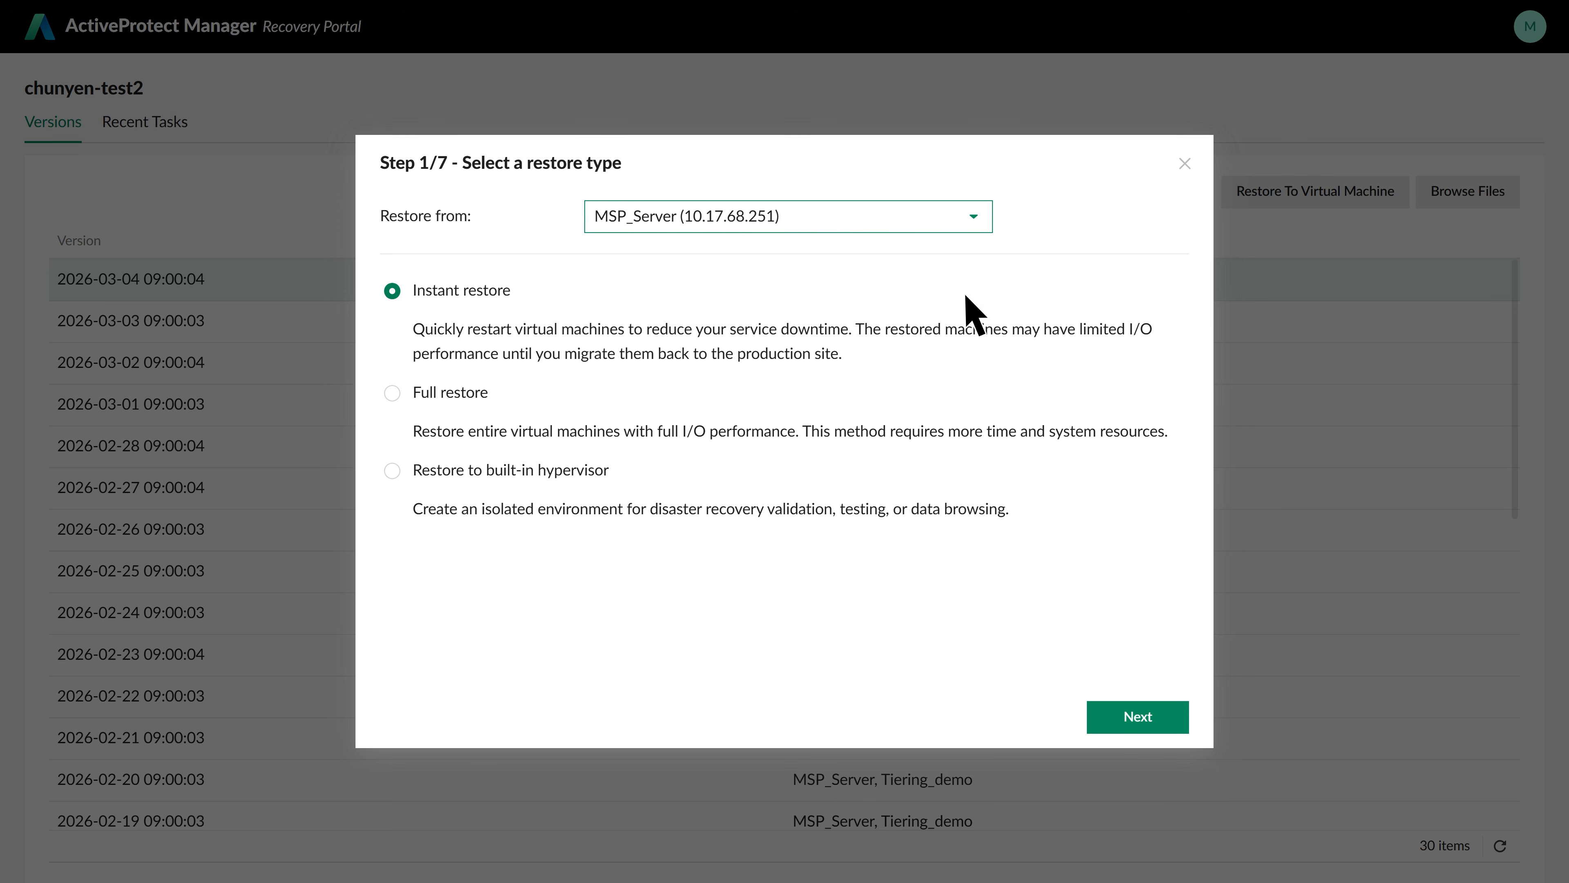
{"action": "left_click", "coordinate": [1161, 720]}
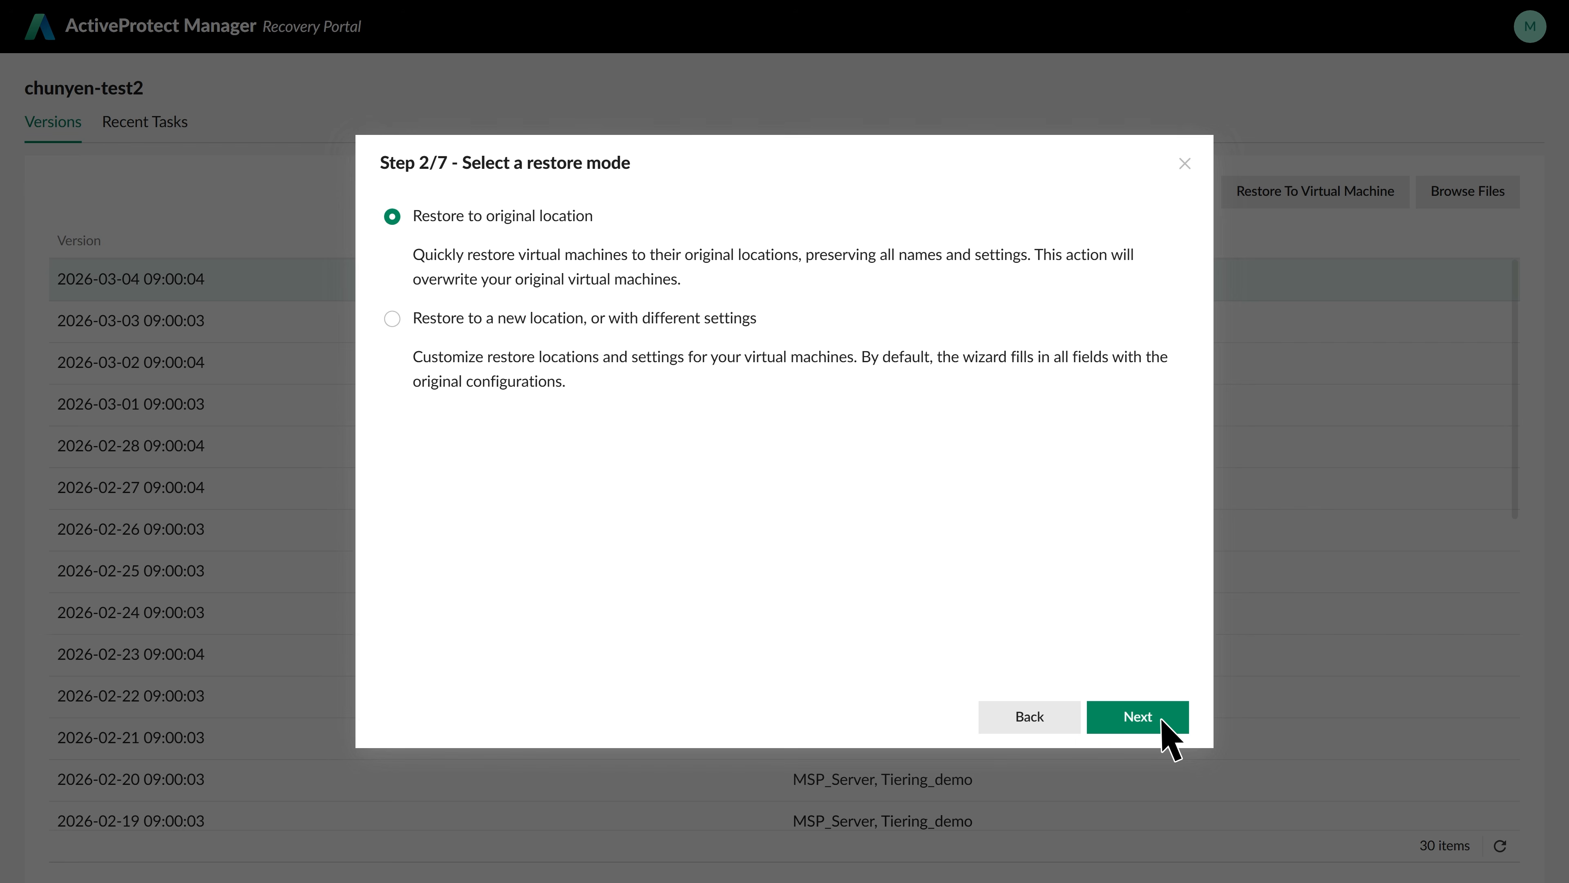
{"action": "left_click", "coordinate": [401, 320]}
{"action": "left_click", "coordinate": [1161, 720]}
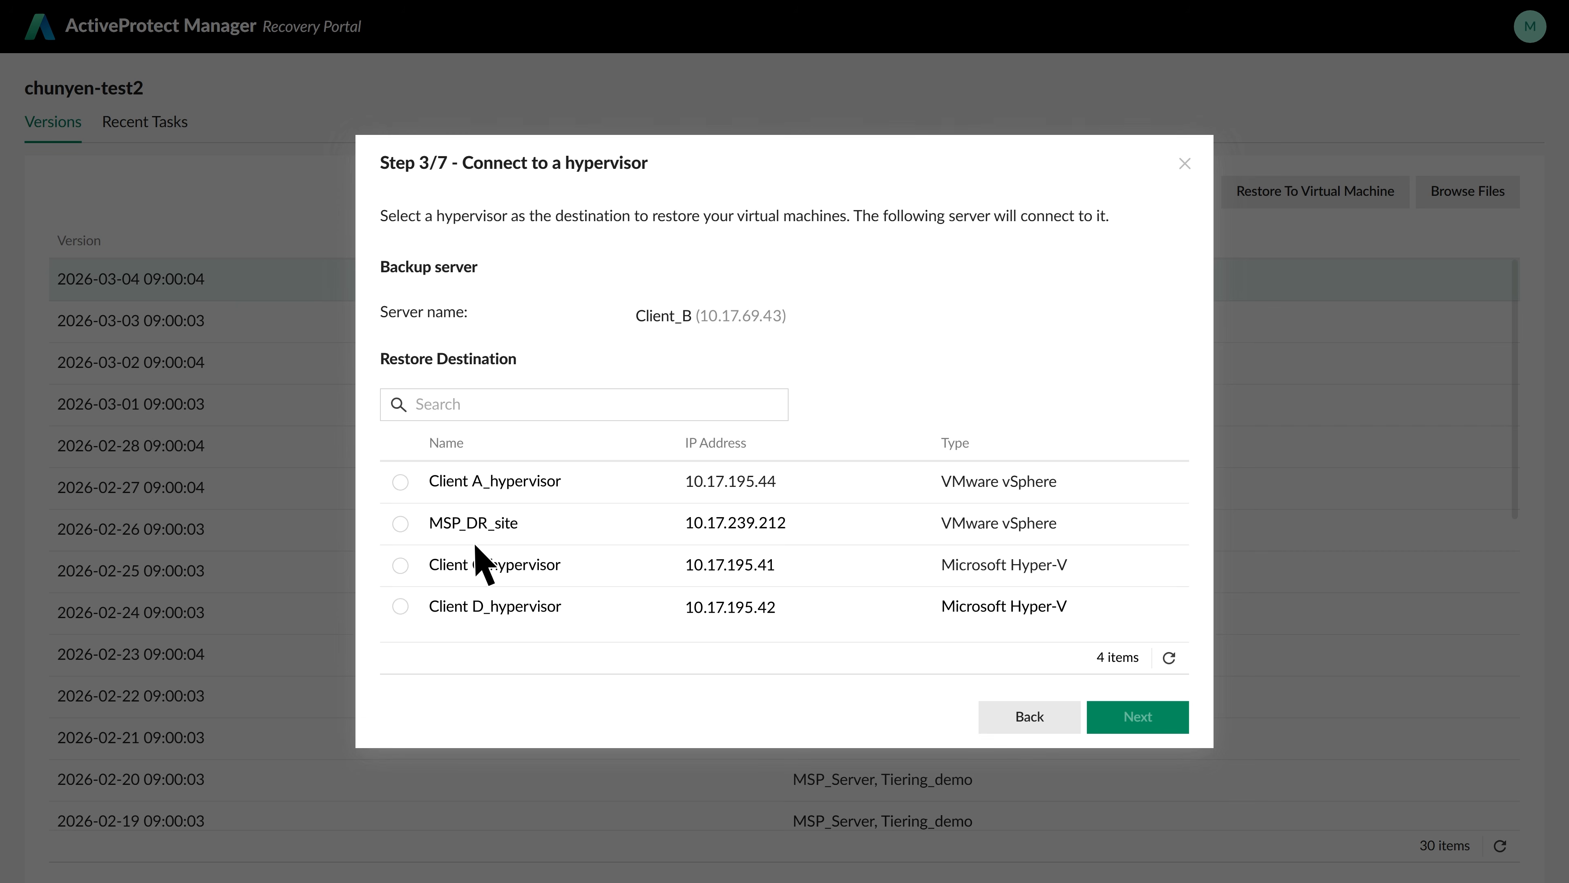
Restore onto MSP_DR_site as Demo_restore, keeping default host, resource pool and network settings
{"action": "left_click", "coordinate": [400, 524]}
{"action": "left_click", "coordinate": [1162, 728]}
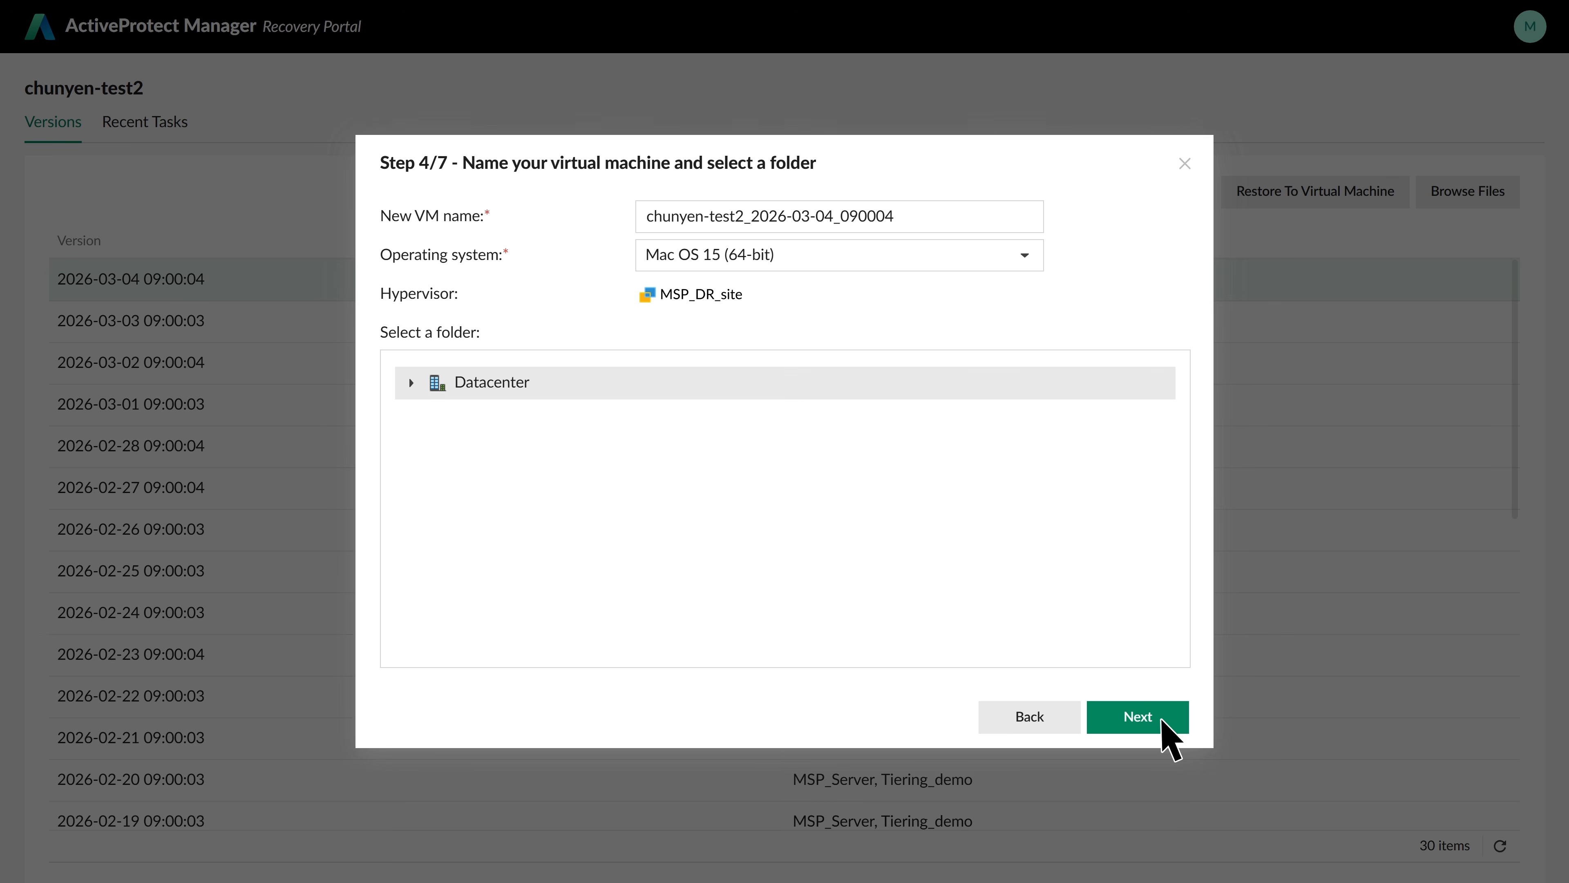
{"action": "triple_click", "coordinate": [904, 221]}
{"action": "type", "text": "Demo_restore"}
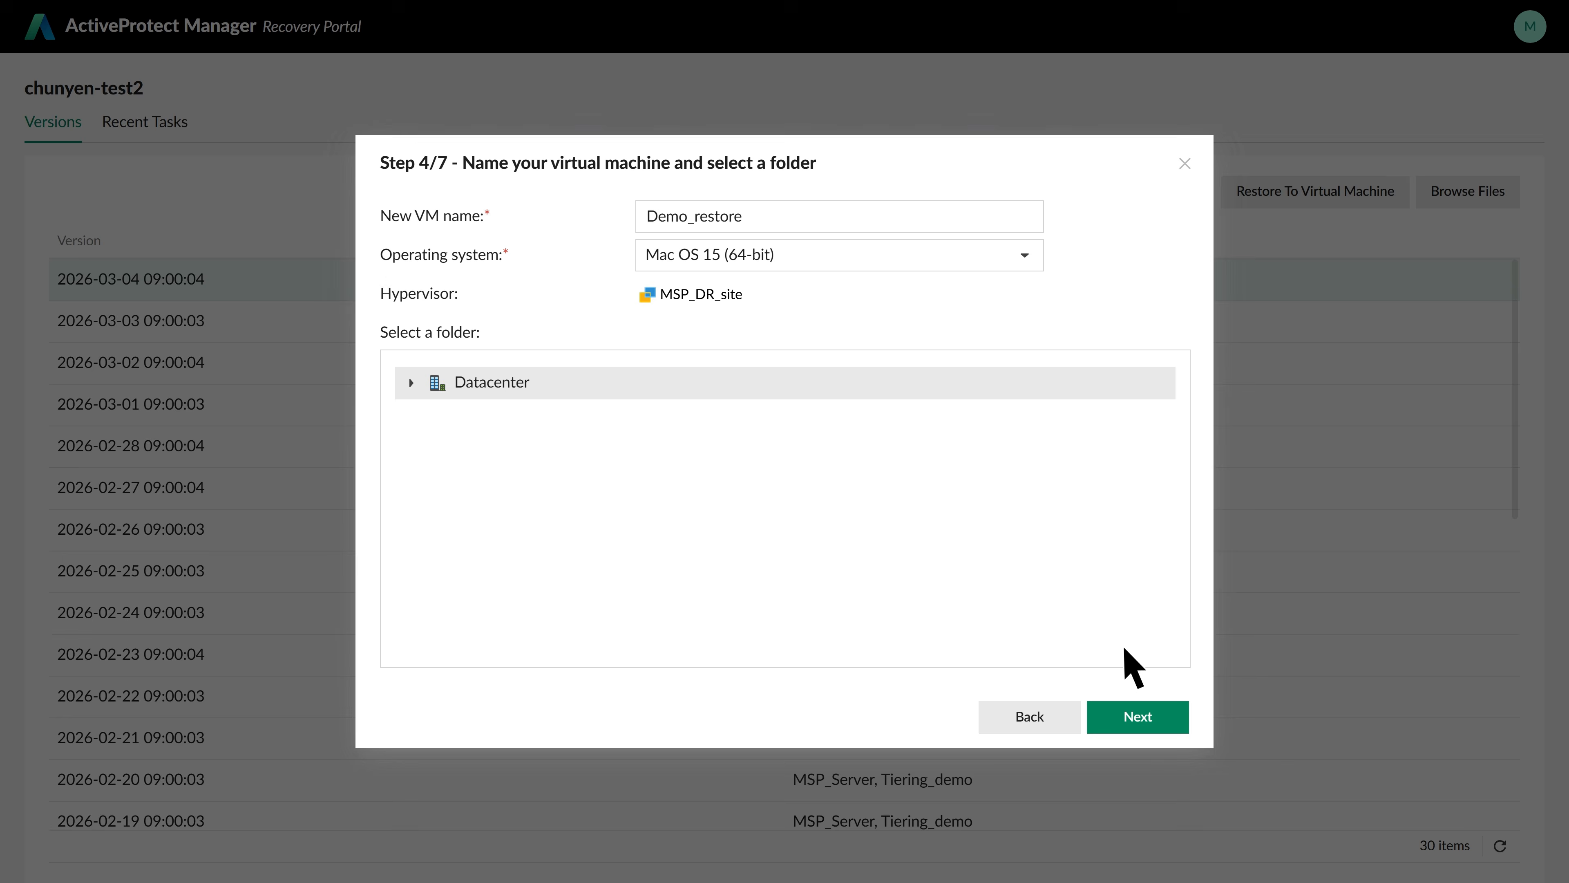
{"action": "left_click", "coordinate": [1160, 719]}
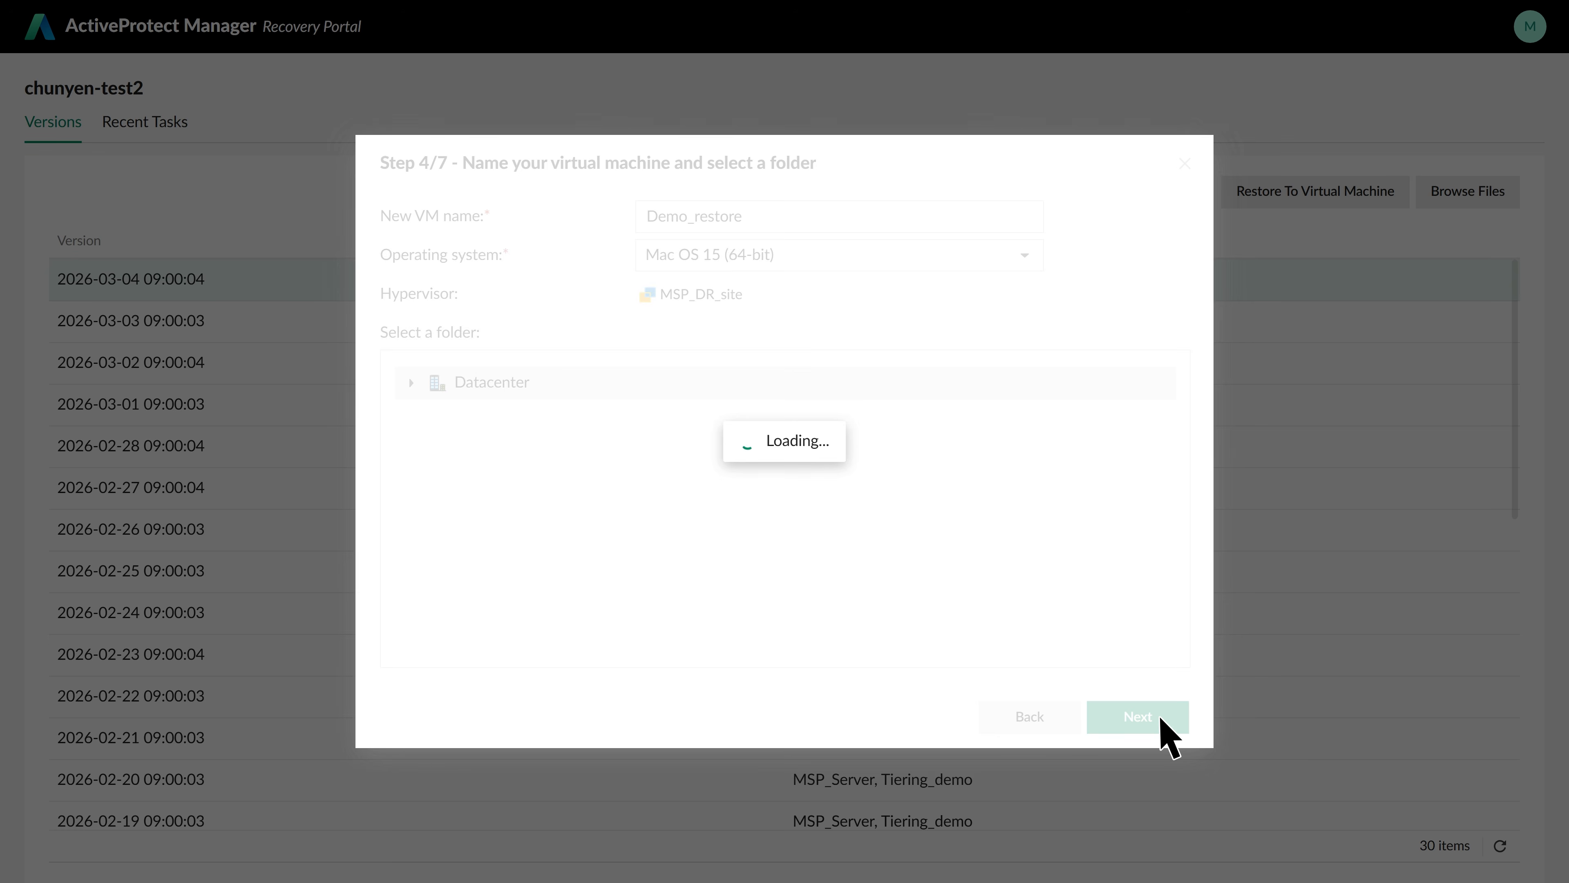
{"action": "left_click", "coordinate": [1160, 719]}
{"action": "left_click", "coordinate": [1160, 719]}
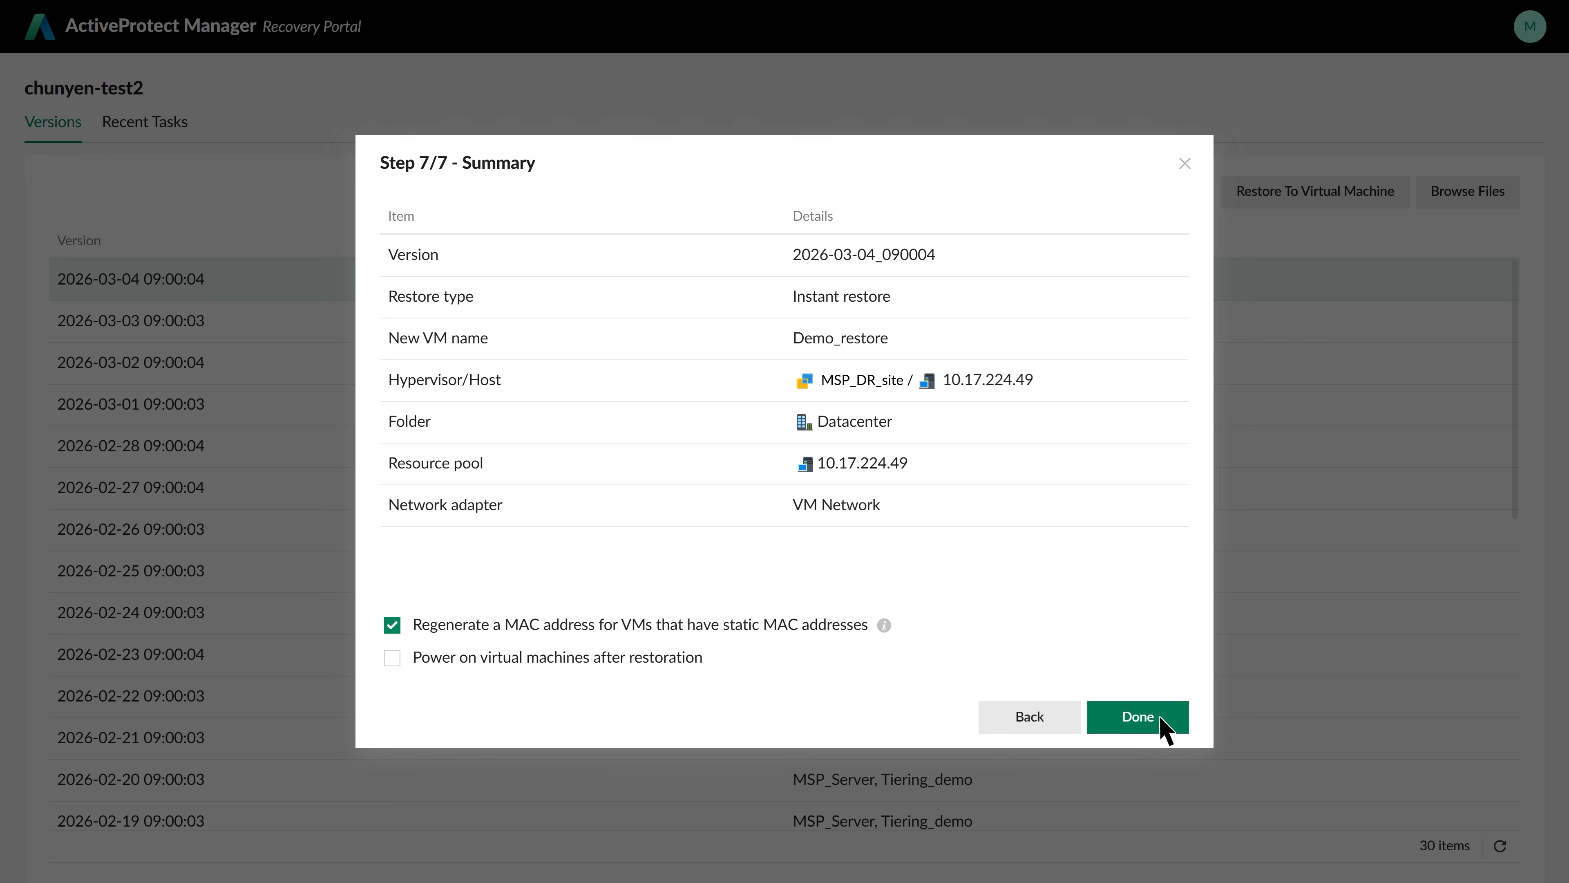
{"action": "left_click", "coordinate": [1137, 717]}
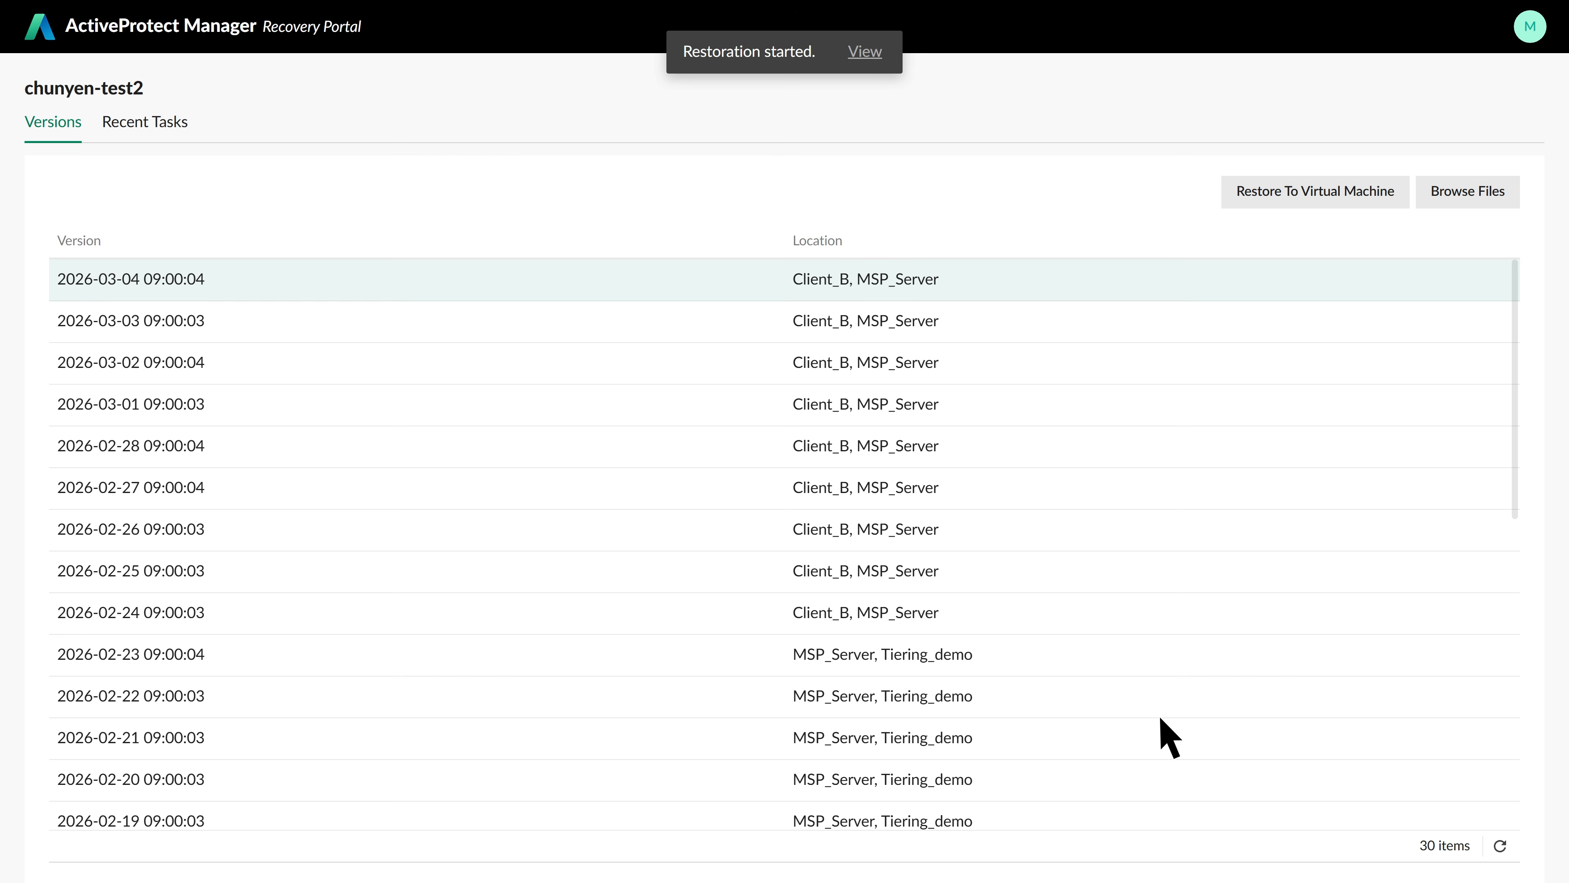
Open the started restoration's progress and select the instant restore task to confirm it's ready to migrate
{"action": "left_click", "coordinate": [866, 54]}
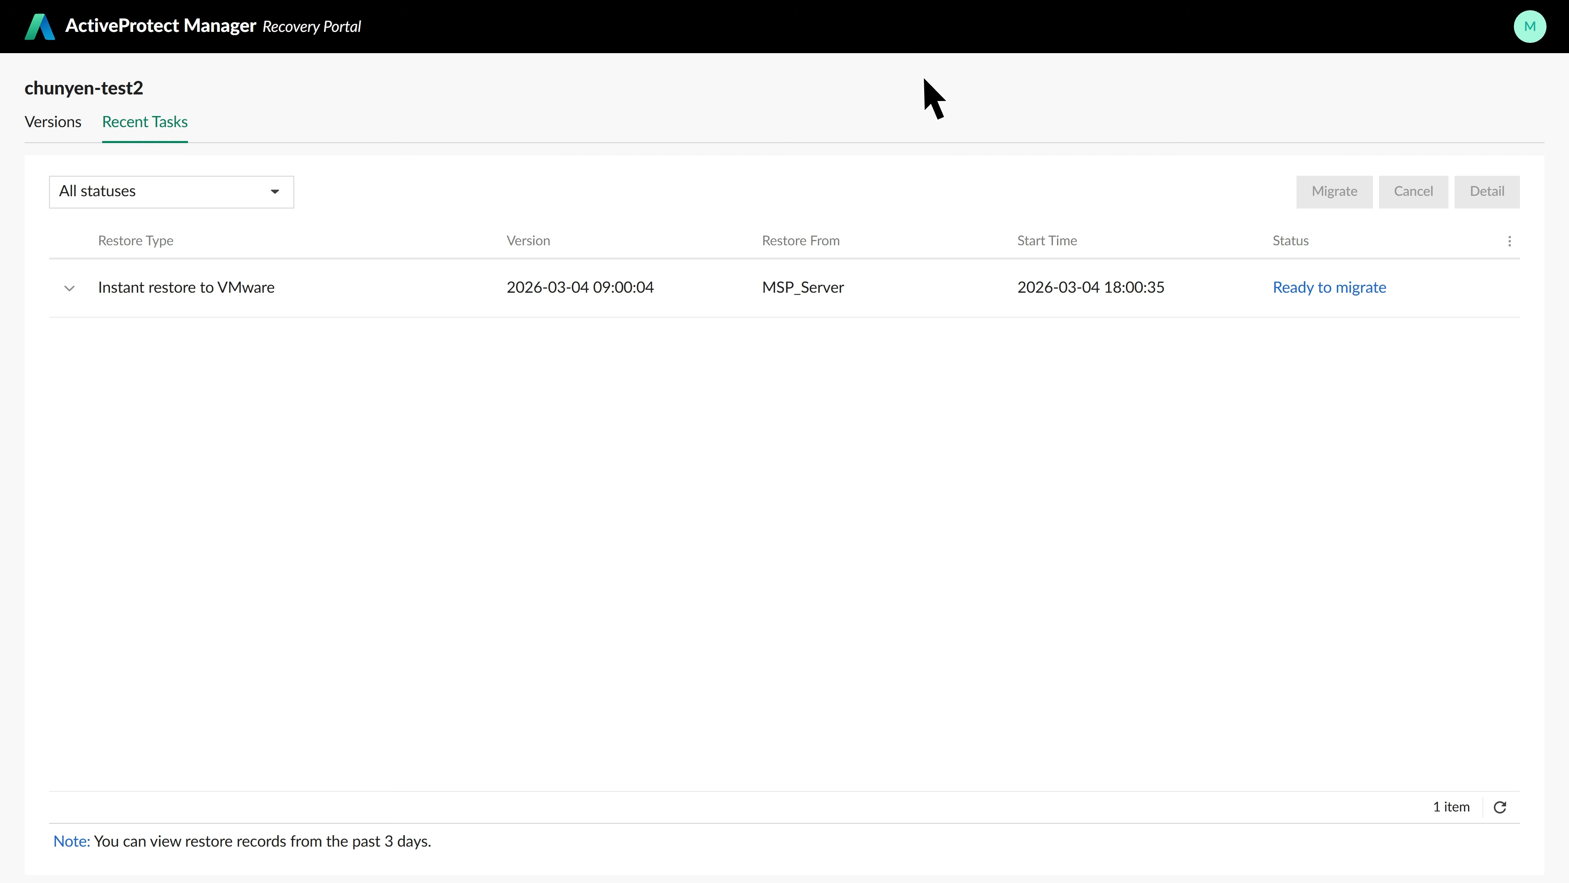
{"action": "left_click", "coordinate": [1402, 296]}
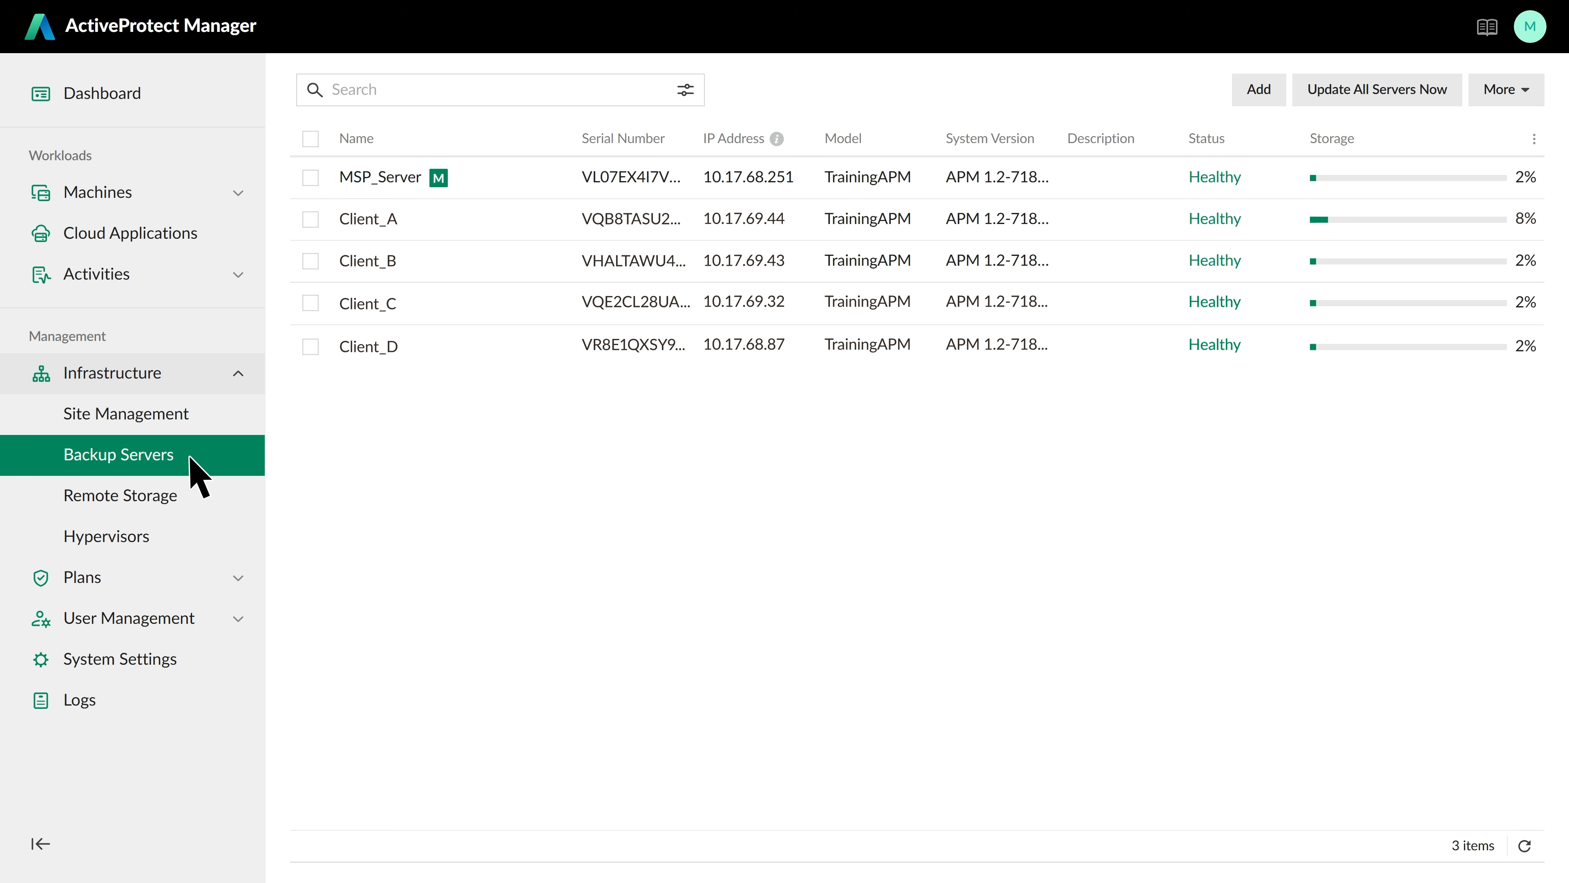
Start removing the Client_B backup server and acknowledge the removal consequences
{"action": "left_click", "coordinate": [310, 262]}
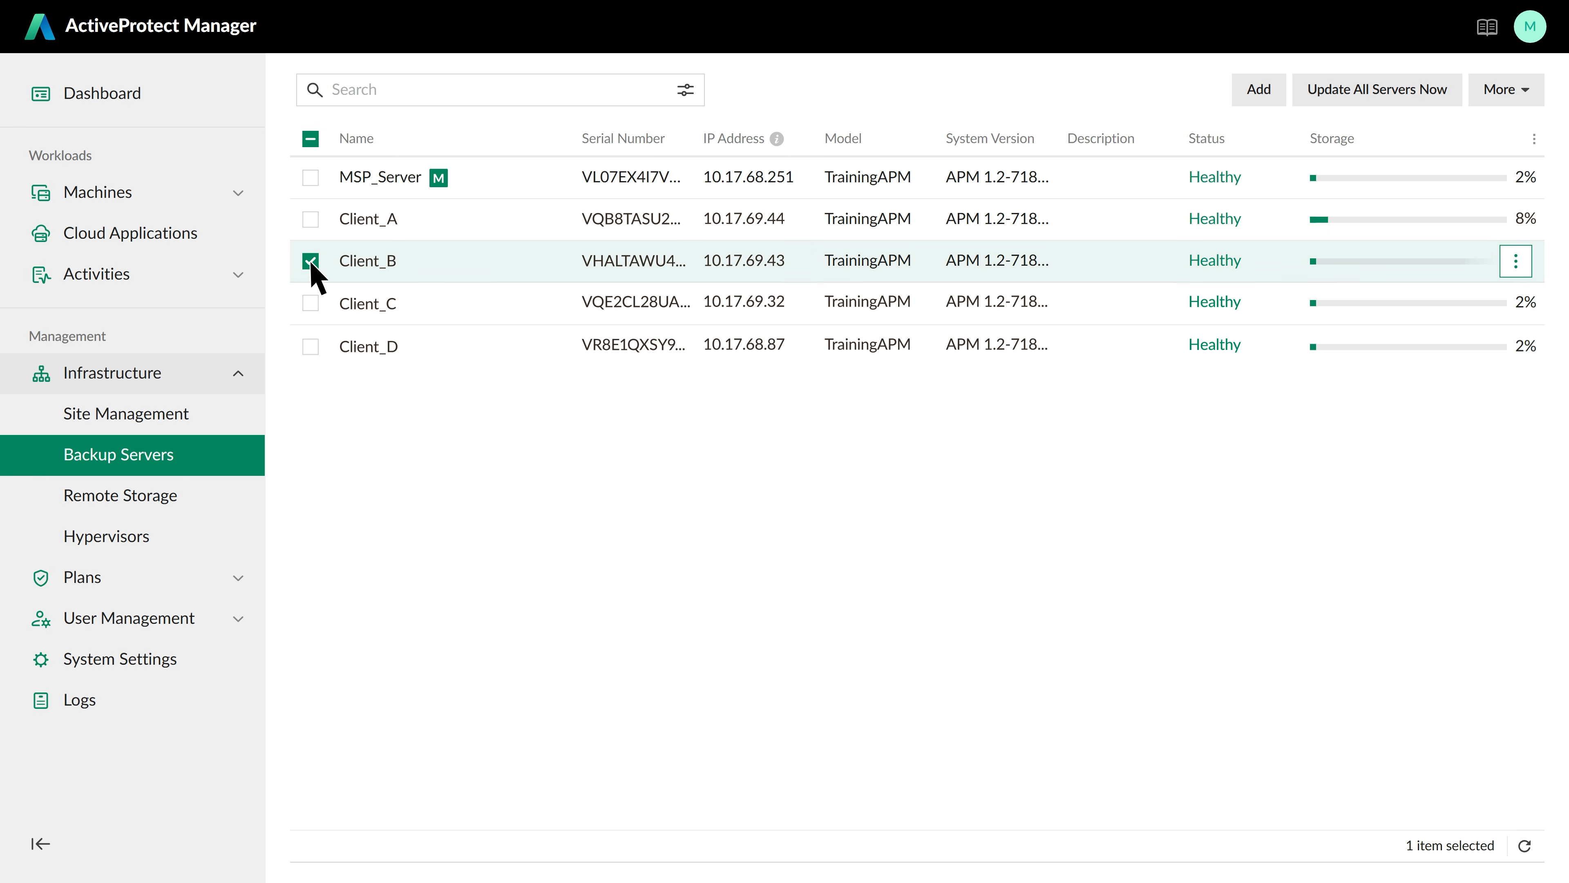
{"action": "left_click", "coordinate": [1516, 261]}
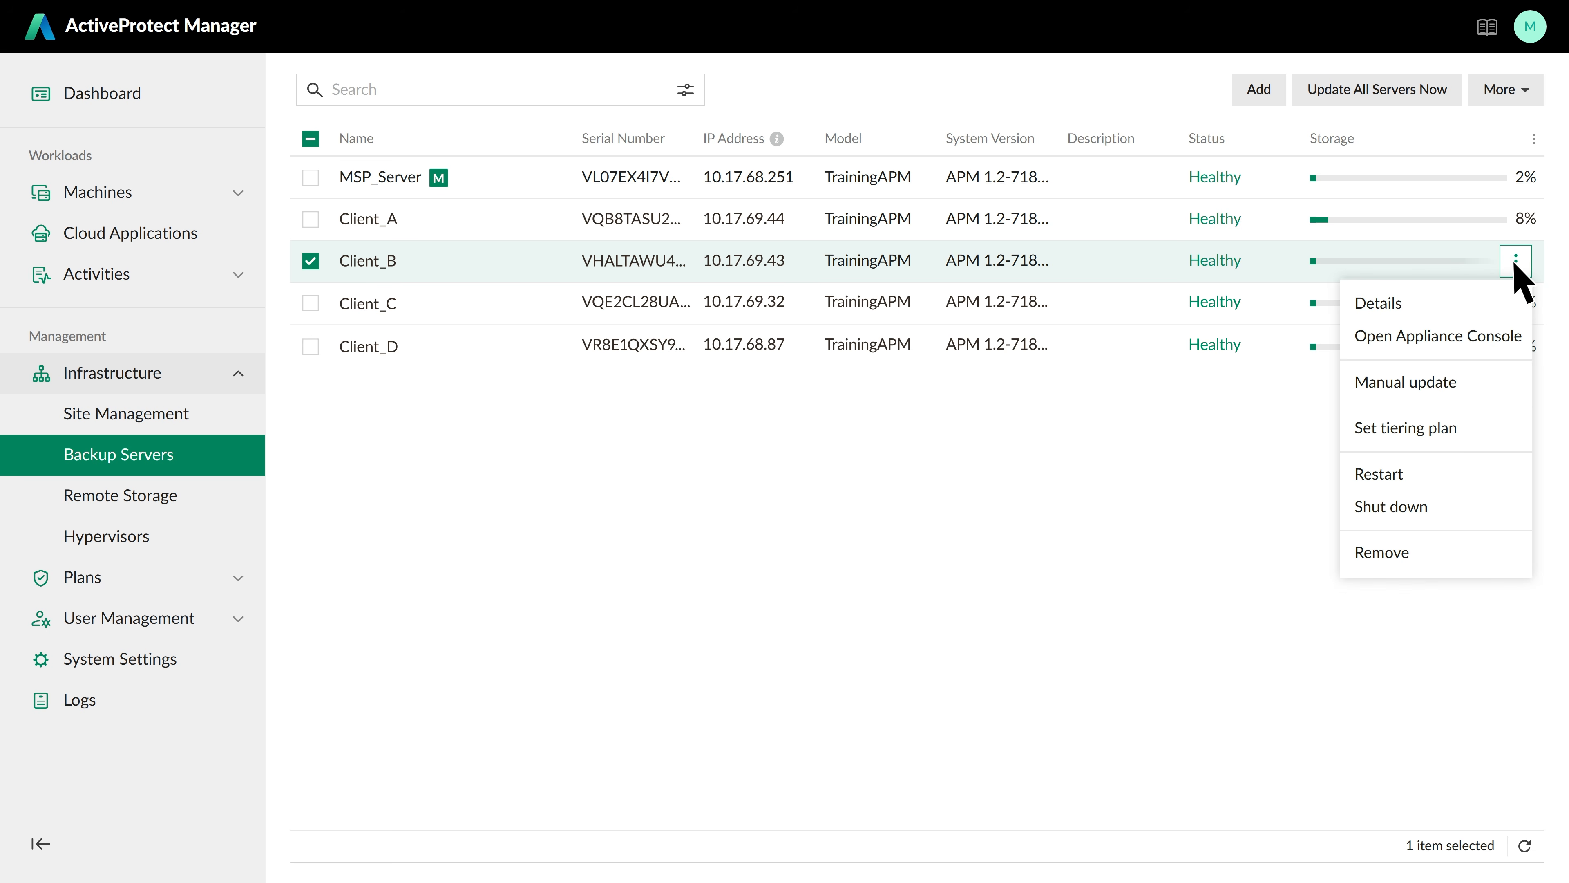
{"action": "left_click", "coordinate": [1440, 556]}
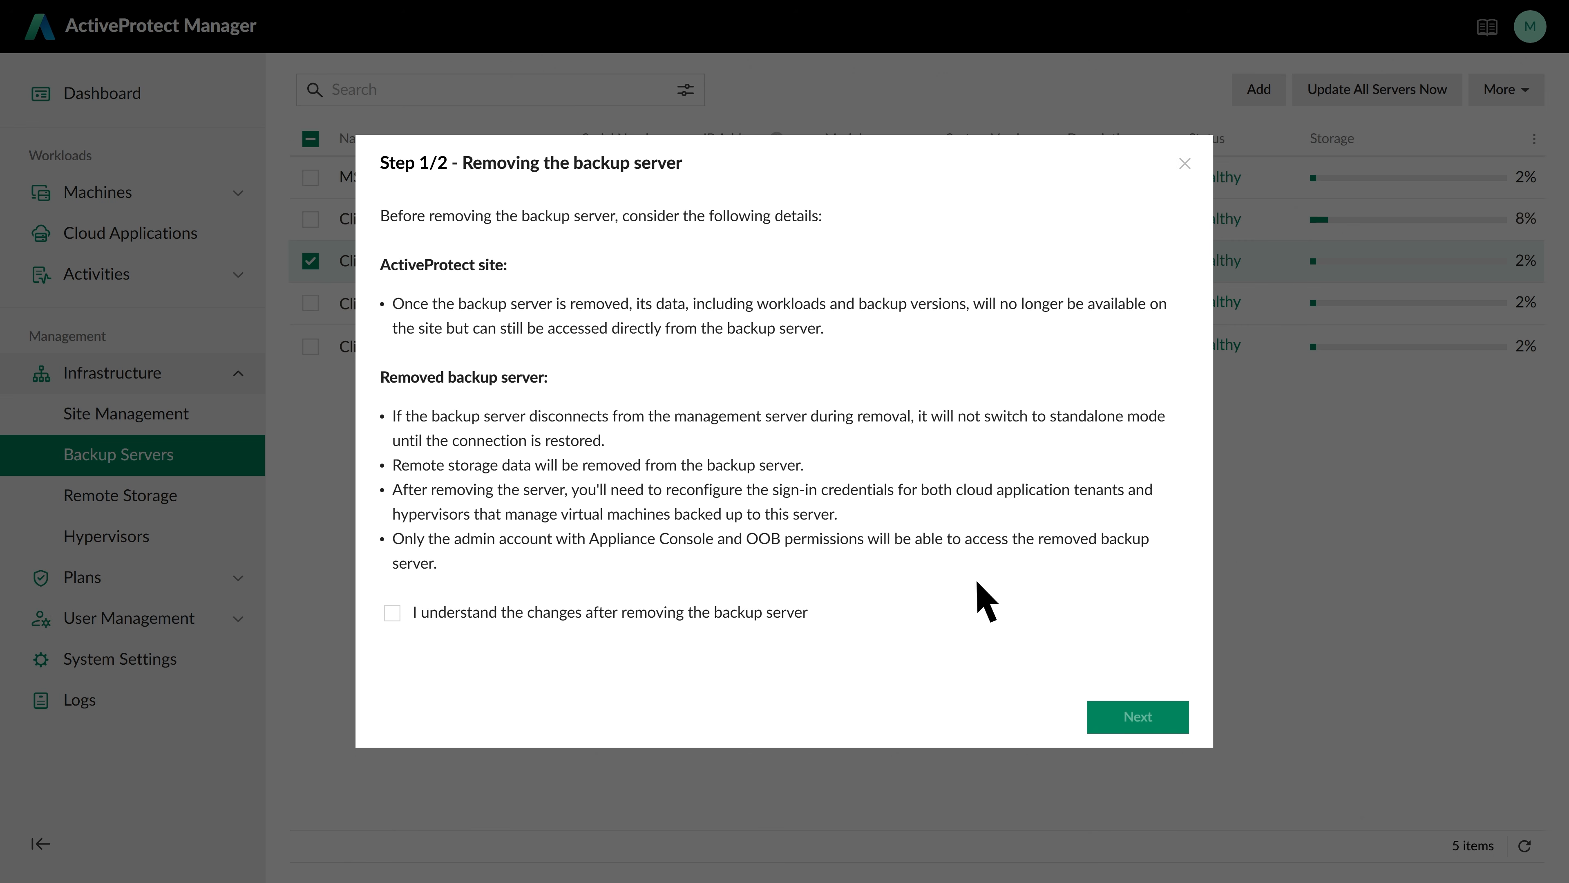
{"action": "left_click", "coordinate": [408, 617]}
{"action": "left_click", "coordinate": [1155, 715]}
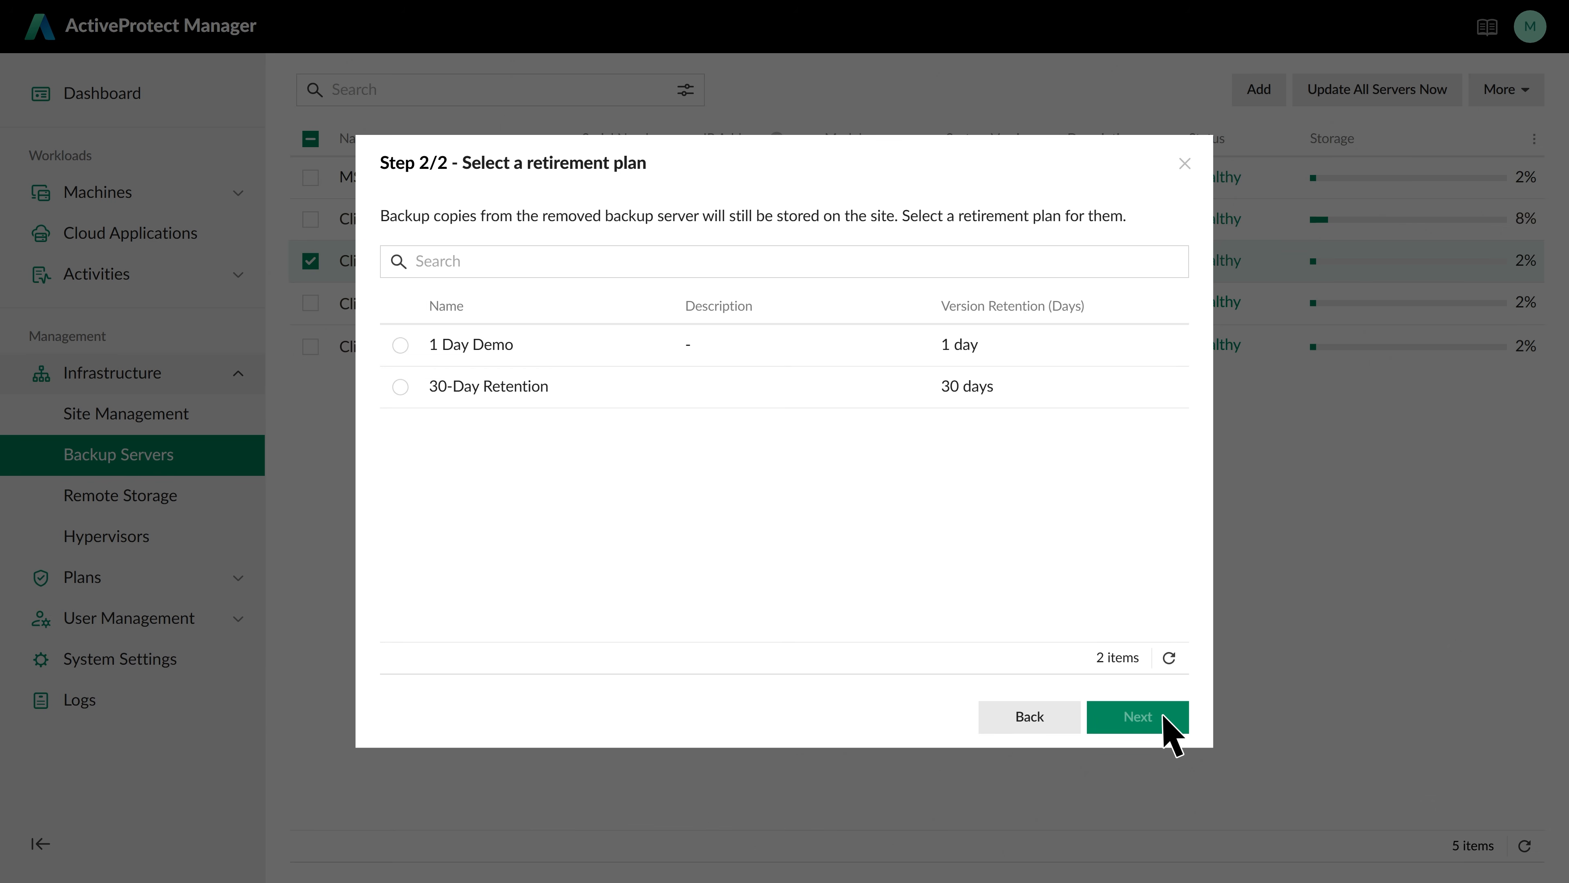
Retire Client_B's backups under 1 Day Demo, confirm with 'Delete', then list the virtual machines
{"action": "left_click", "coordinate": [425, 360]}
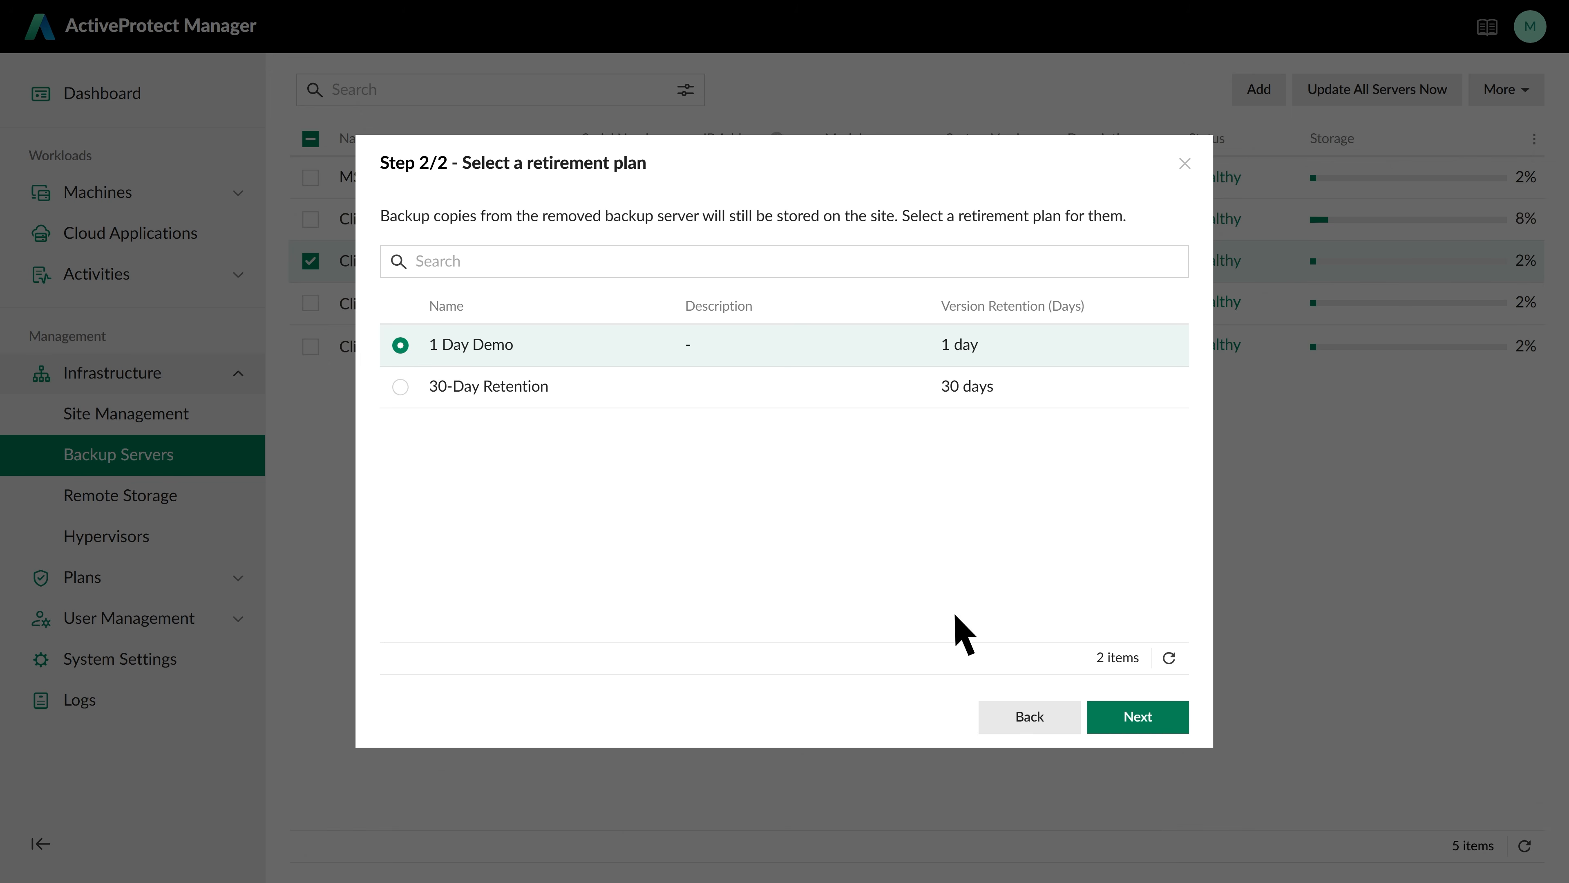
{"action": "left_click", "coordinate": [1156, 720]}
{"action": "left_click", "coordinate": [778, 453]}
{"action": "type", "text": "Delete"}
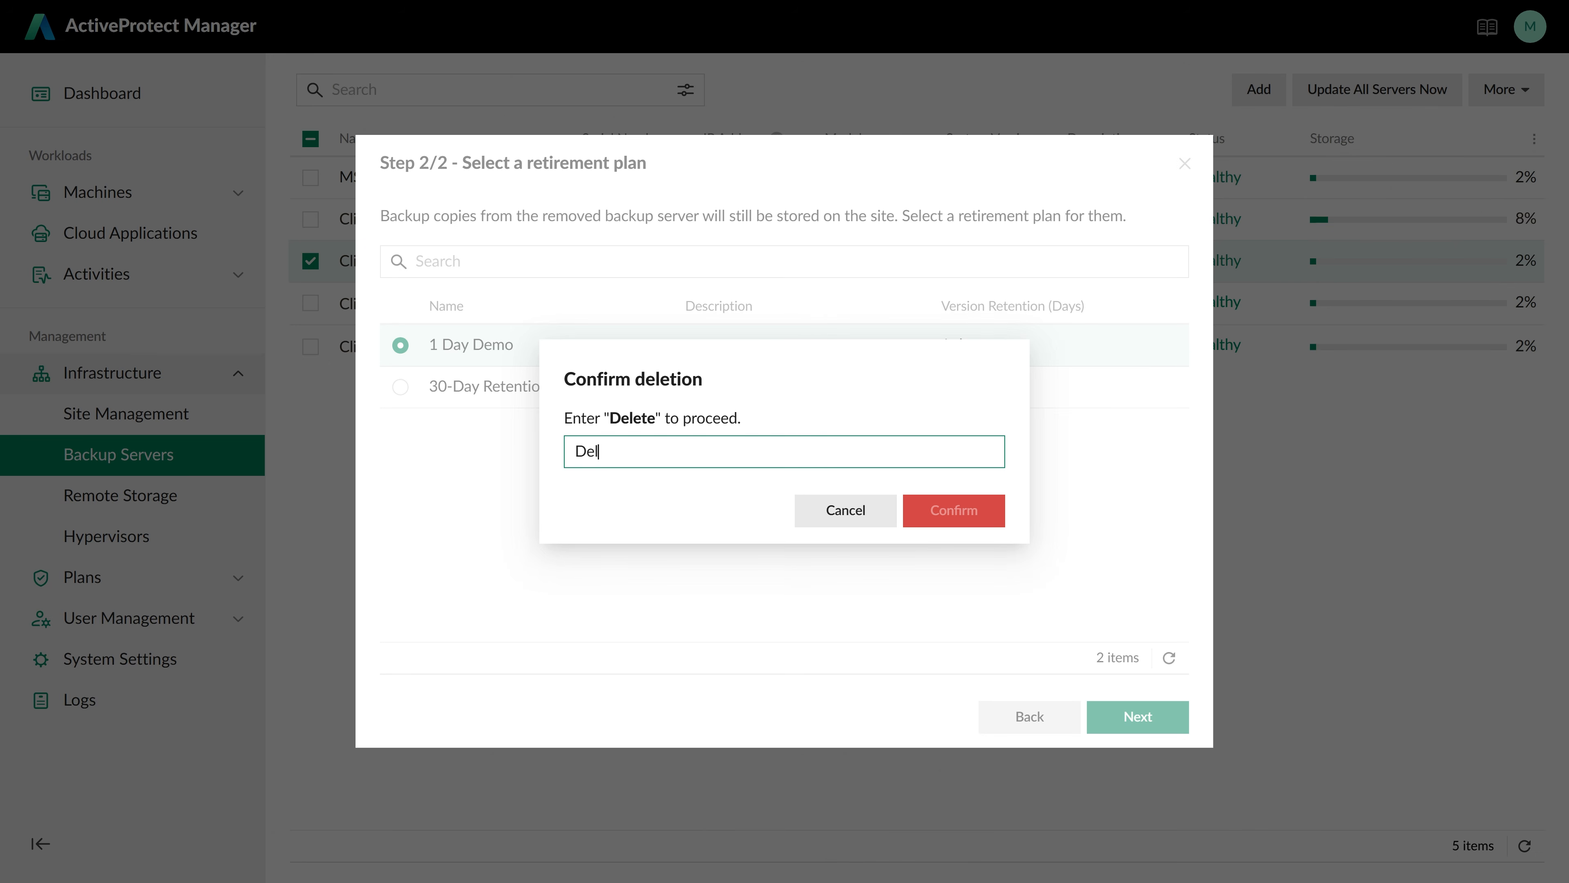
{"action": "key", "text": "Return"}
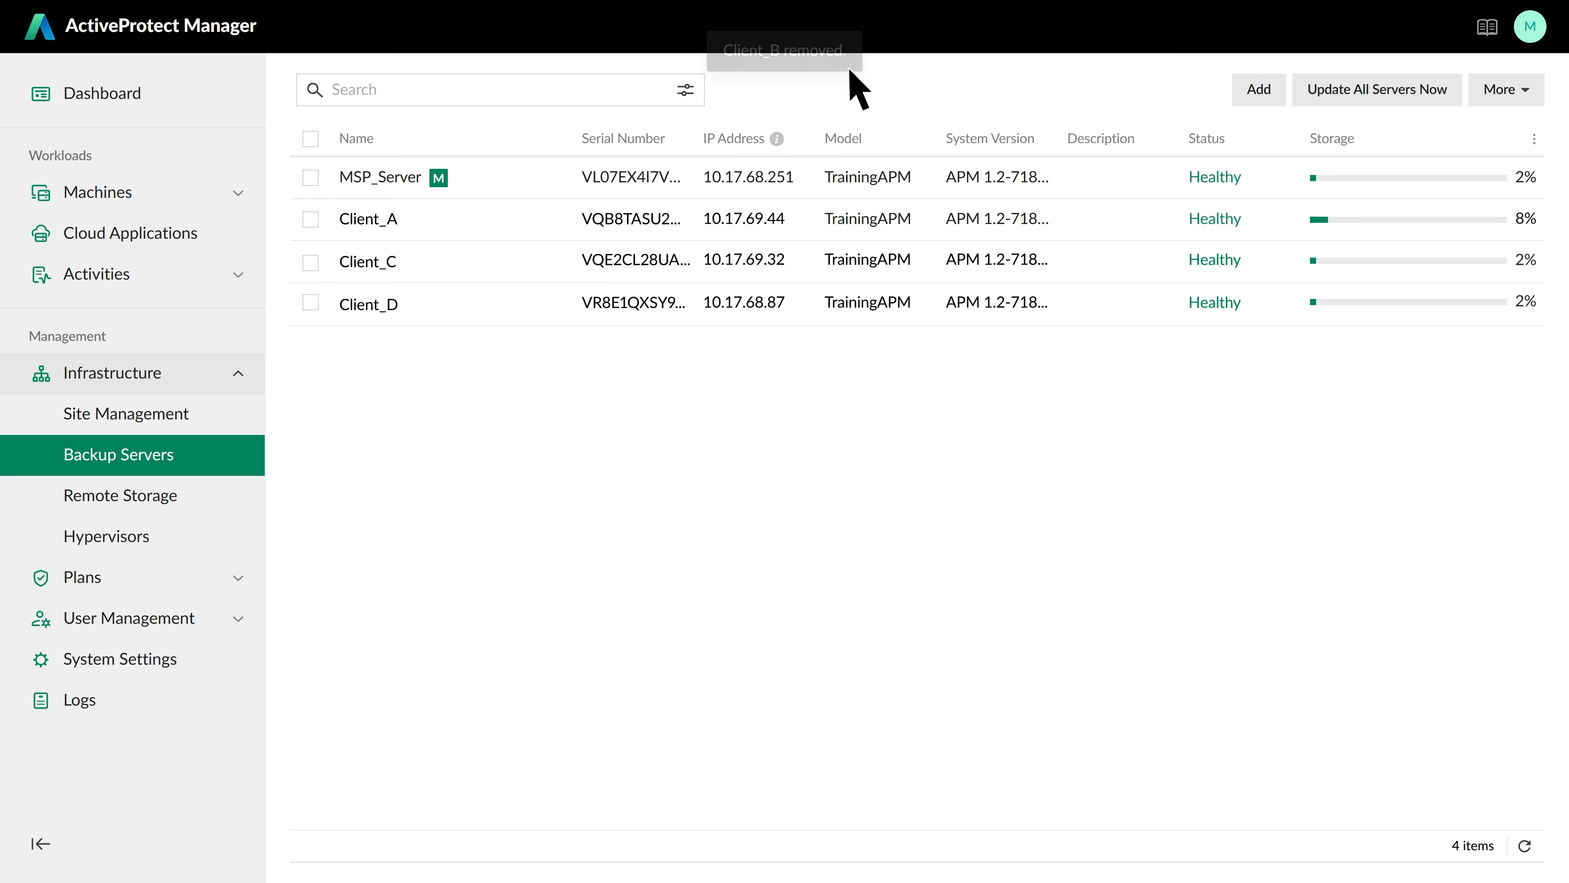
{"action": "left_click", "coordinate": [239, 193]}
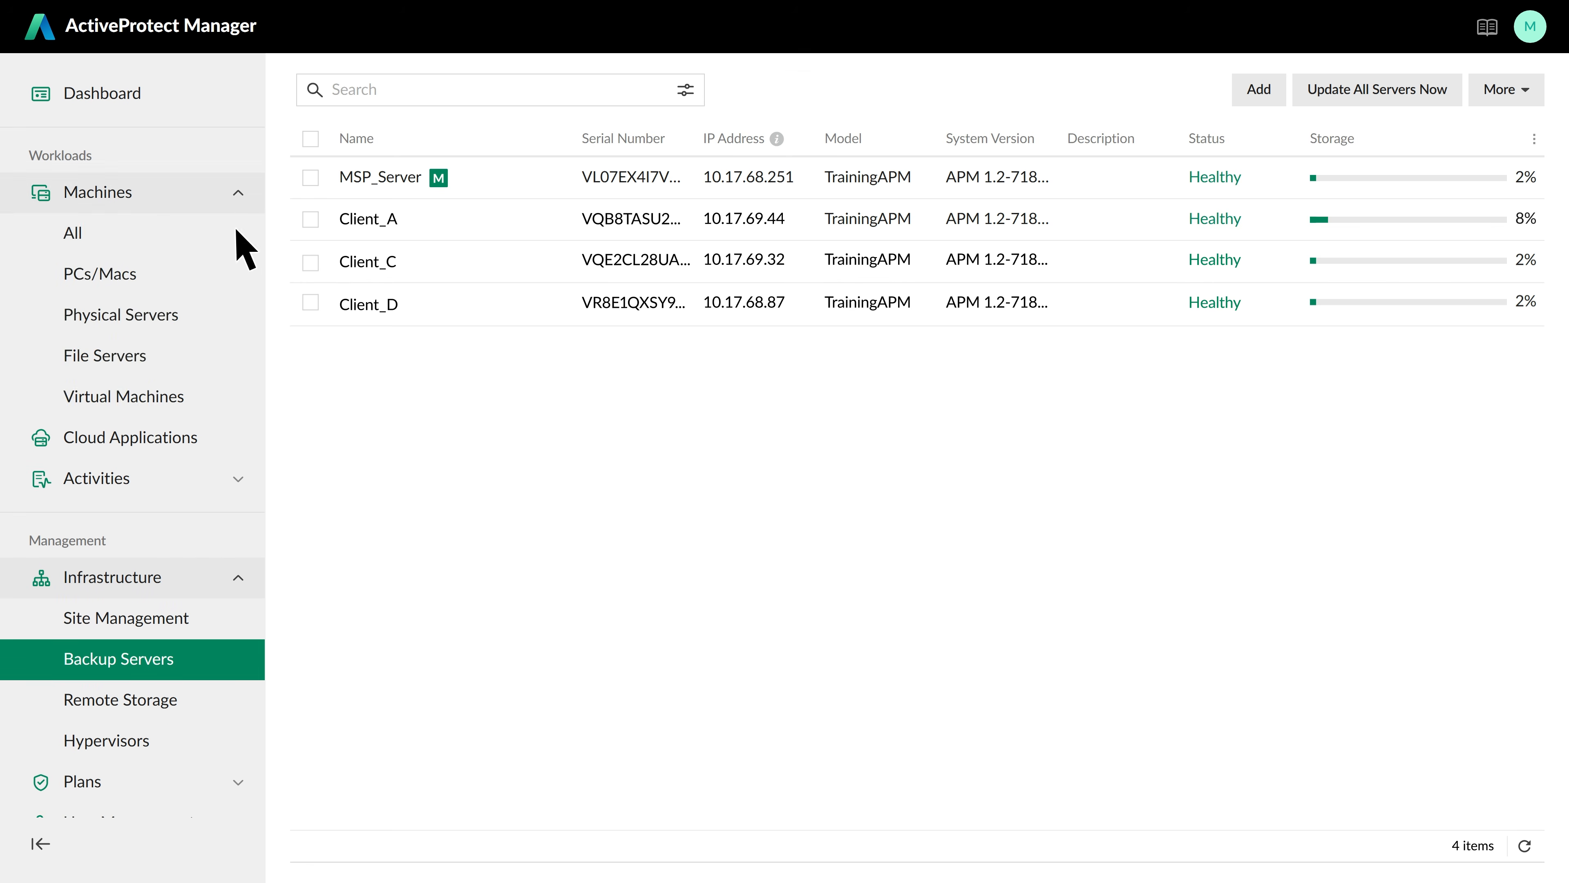
{"action": "left_click", "coordinate": [212, 397]}
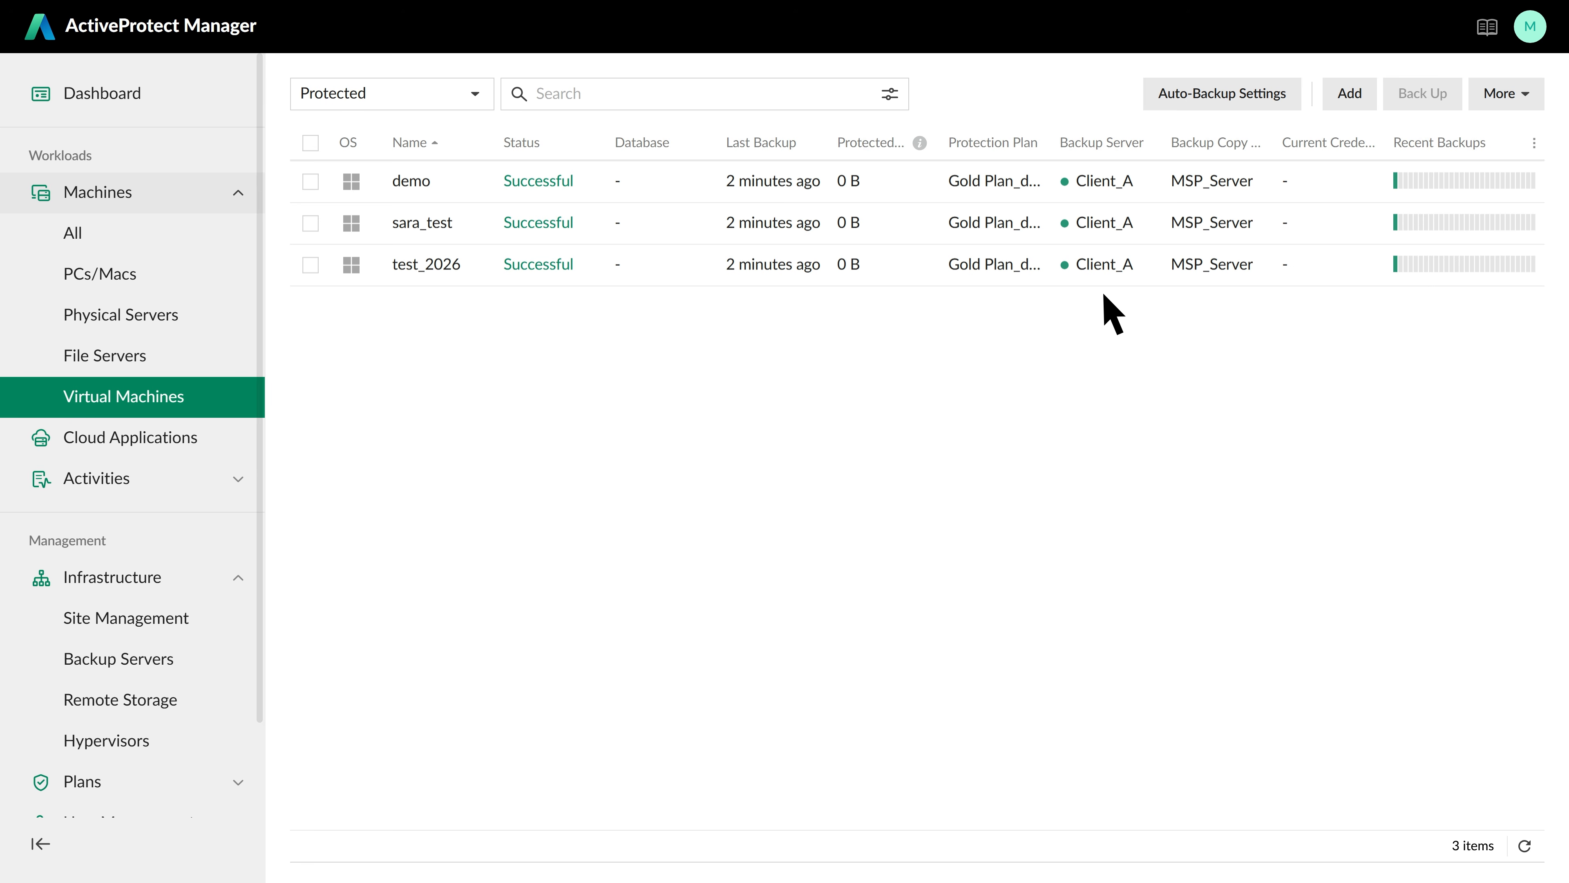